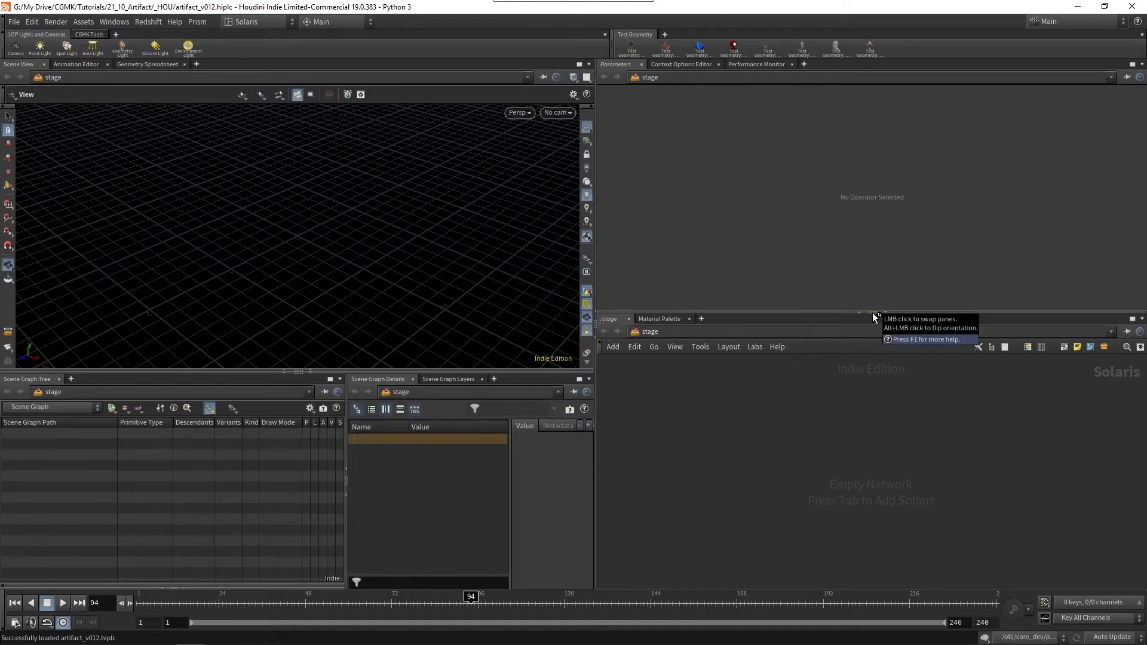
- Swap the network and parameter panes vertically, then split each of them side by side
{"action": "left_click", "coordinate": [872, 313]}
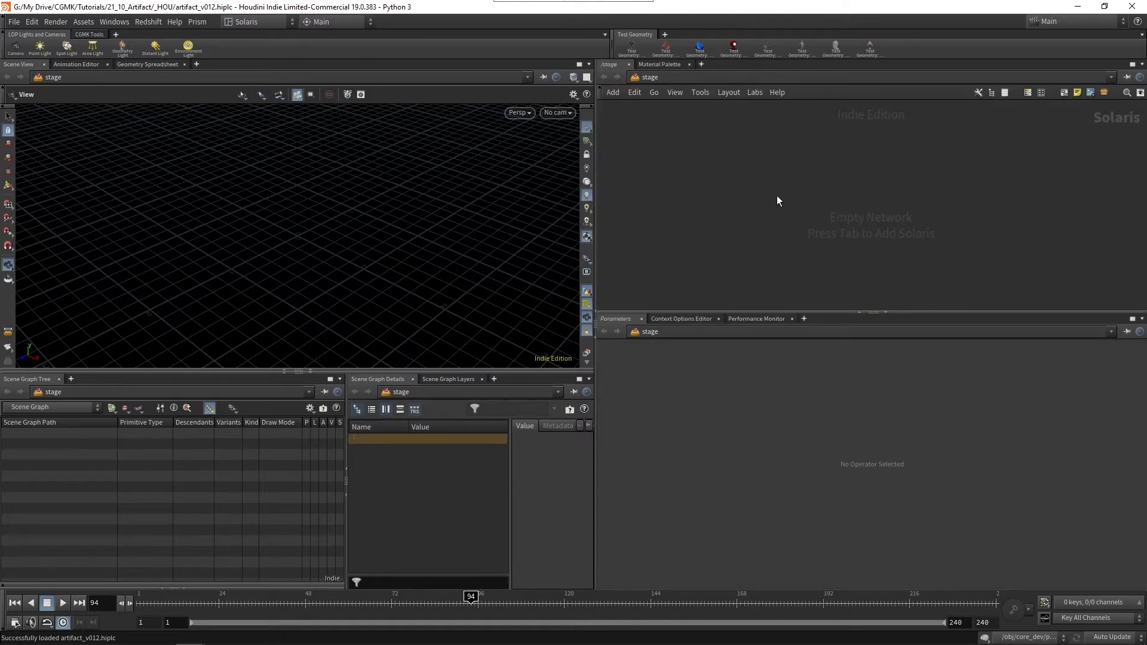
{"action": "left_click", "coordinate": [1141, 64]}
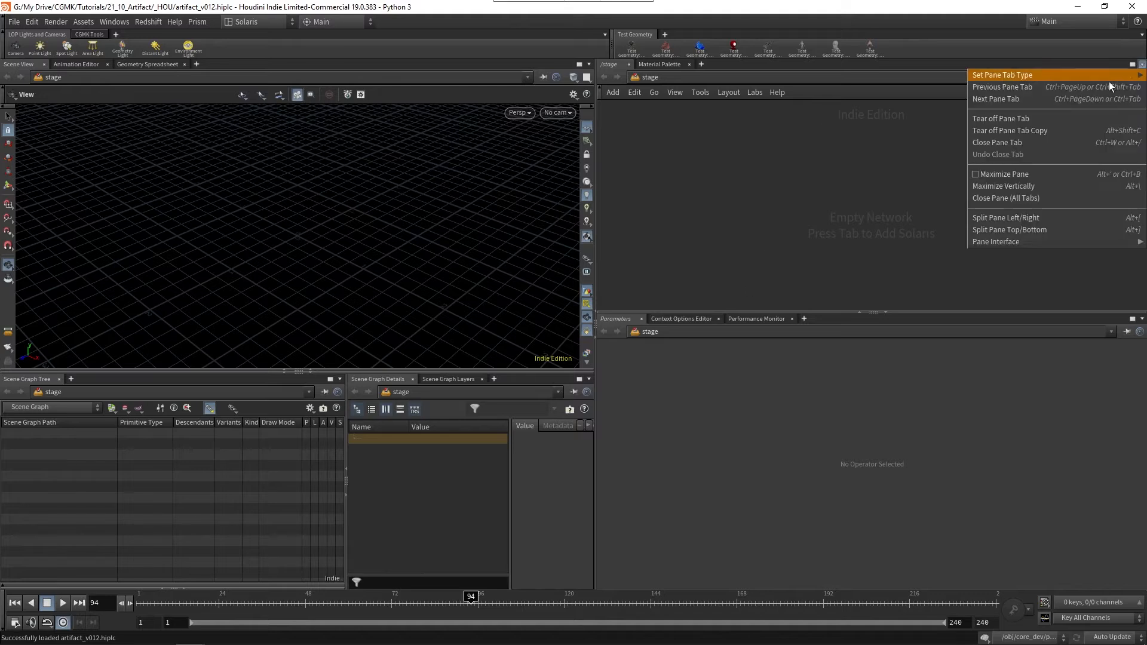
{"action": "left_click", "coordinate": [1013, 217]}
{"action": "left_click", "coordinate": [1141, 319]}
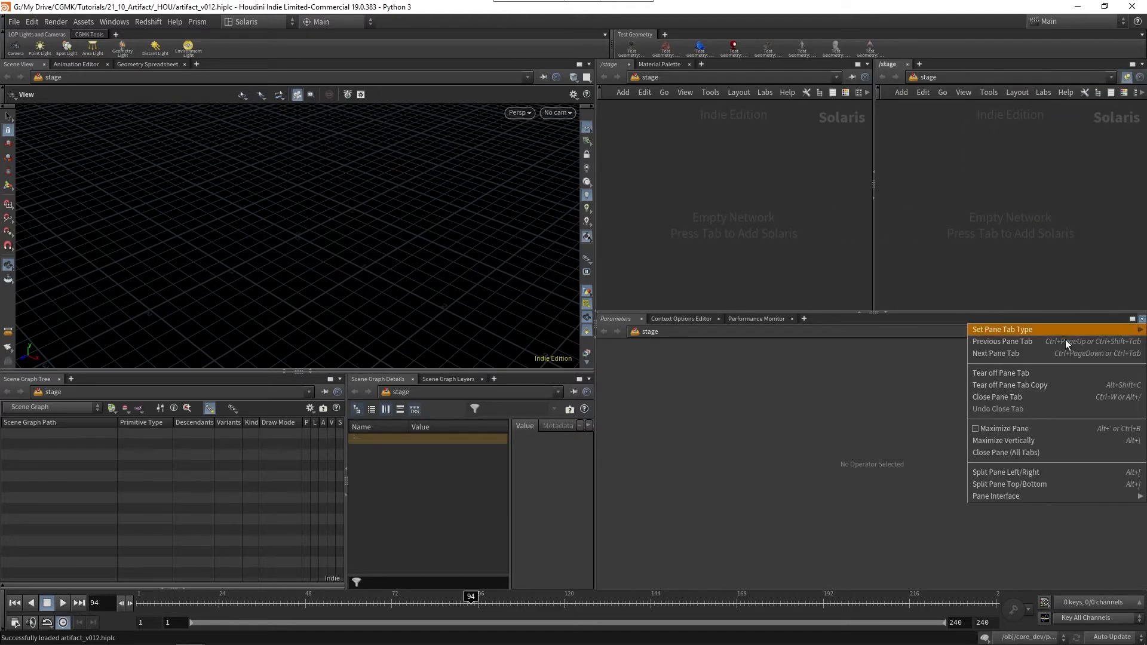
{"action": "left_click", "coordinate": [1018, 473]}
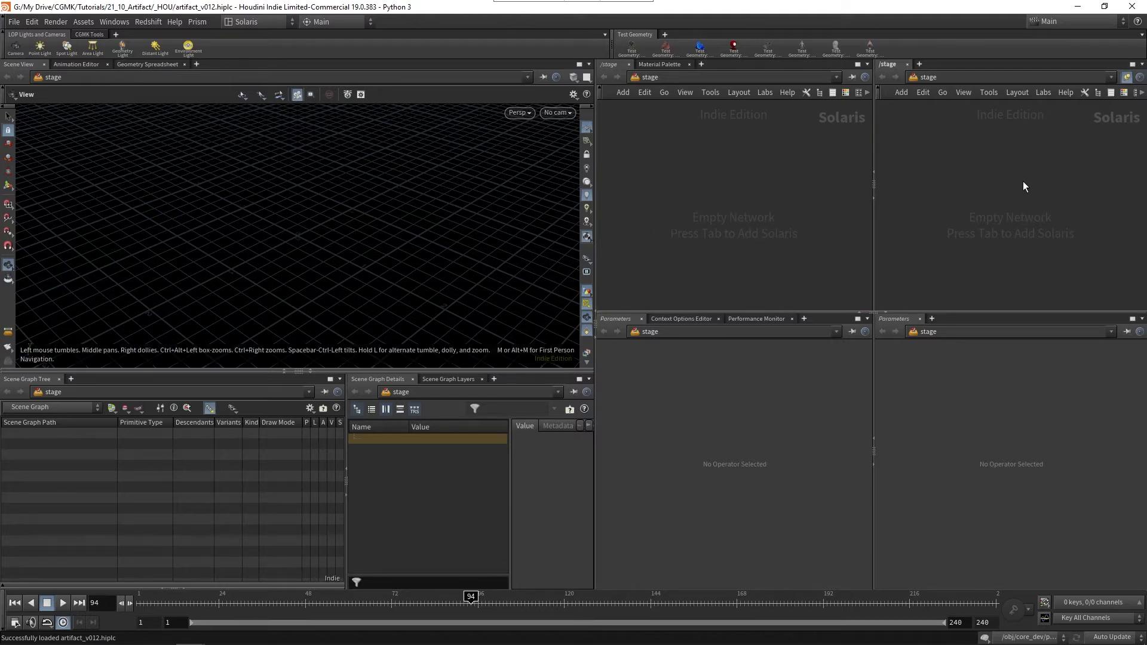
- Link the scene view, the first network editor and the parameter pane below it to link group 1
{"action": "left_click", "coordinate": [544, 76]}
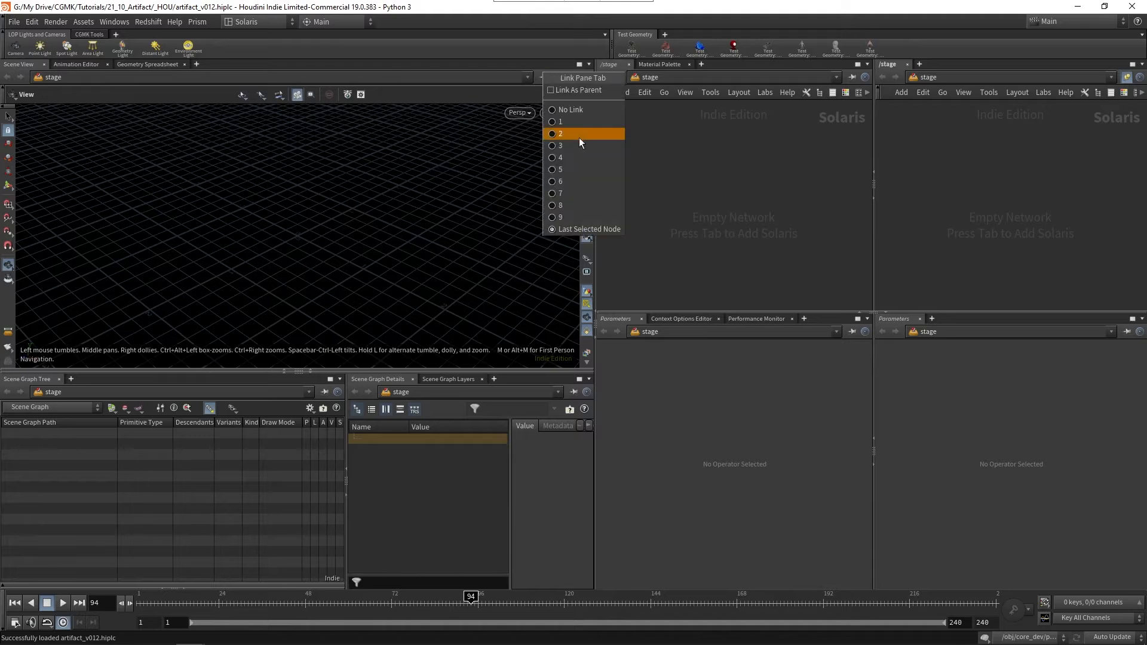
{"action": "left_click", "coordinate": [561, 123]}
{"action": "left_click", "coordinate": [851, 78]}
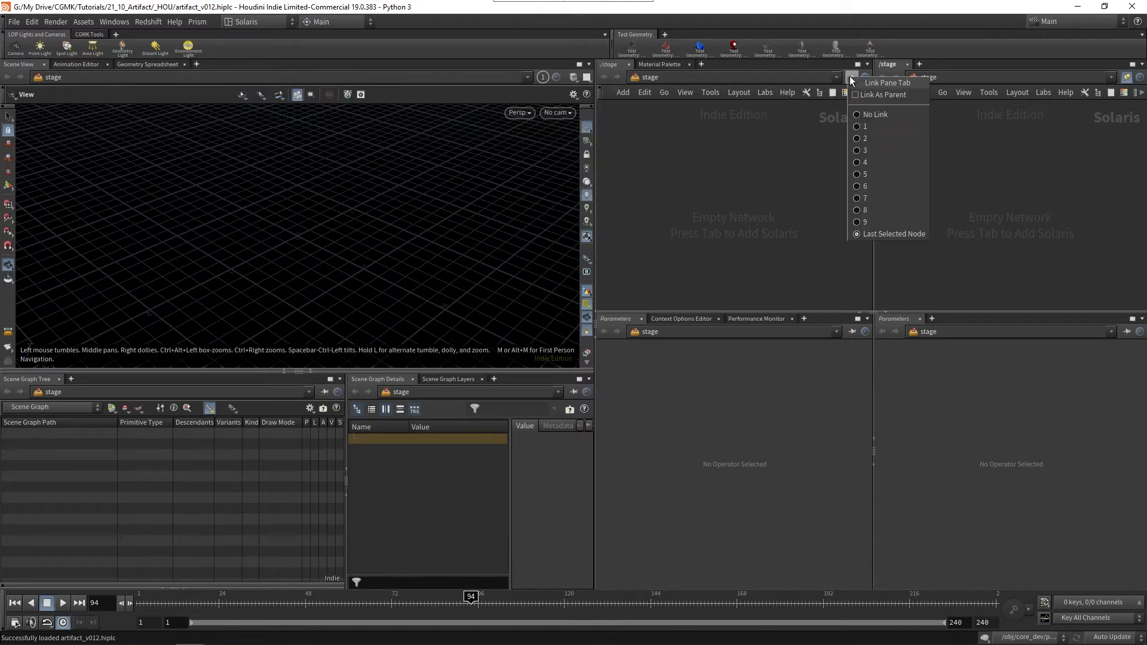
{"action": "left_click", "coordinate": [867, 127]}
{"action": "left_click", "coordinate": [852, 331]}
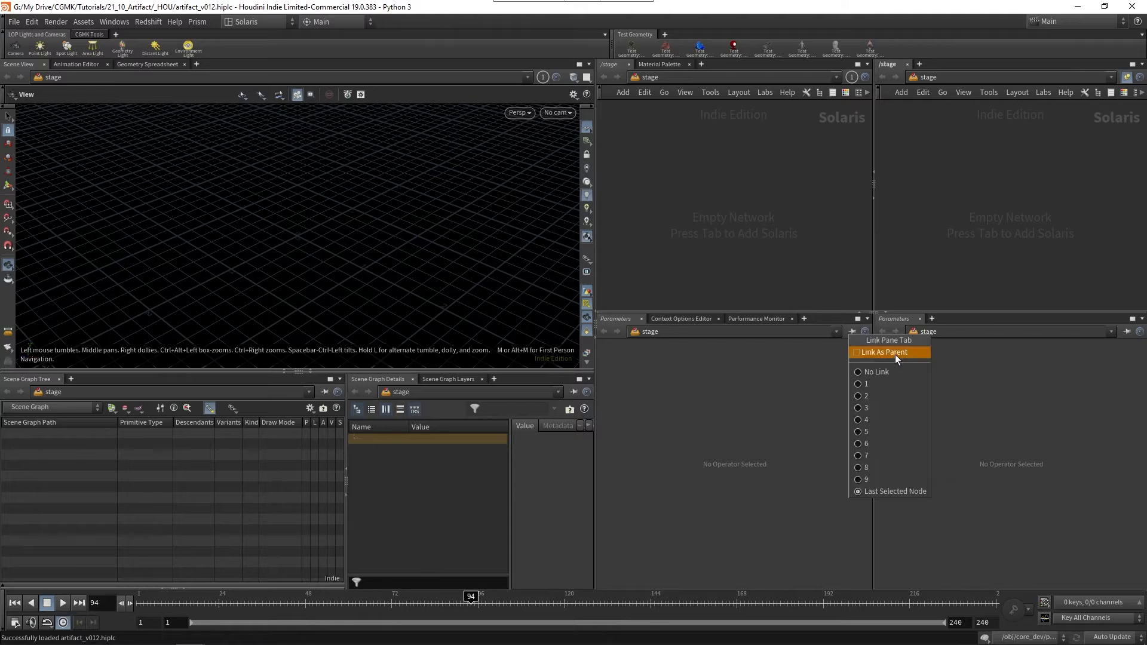
{"action": "left_click", "coordinate": [891, 384]}
- Link the second network editor and the parameter pane below it to link group 2
{"action": "left_click", "coordinate": [1126, 77]}
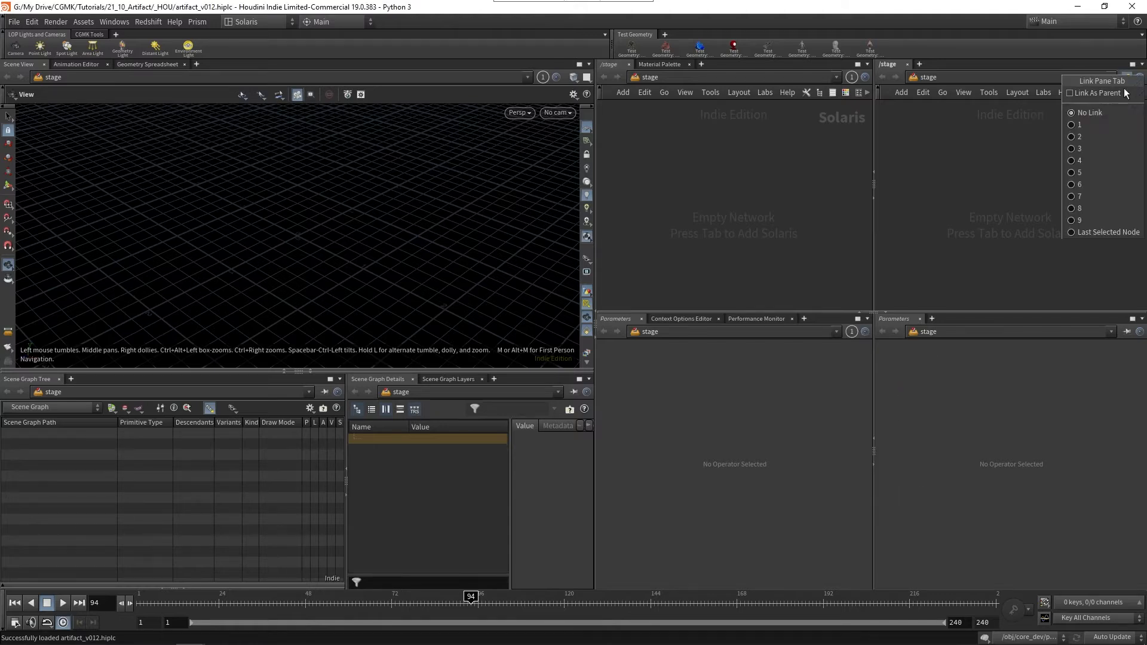
{"action": "left_click", "coordinate": [1088, 134]}
{"action": "left_click", "coordinate": [1128, 332]}
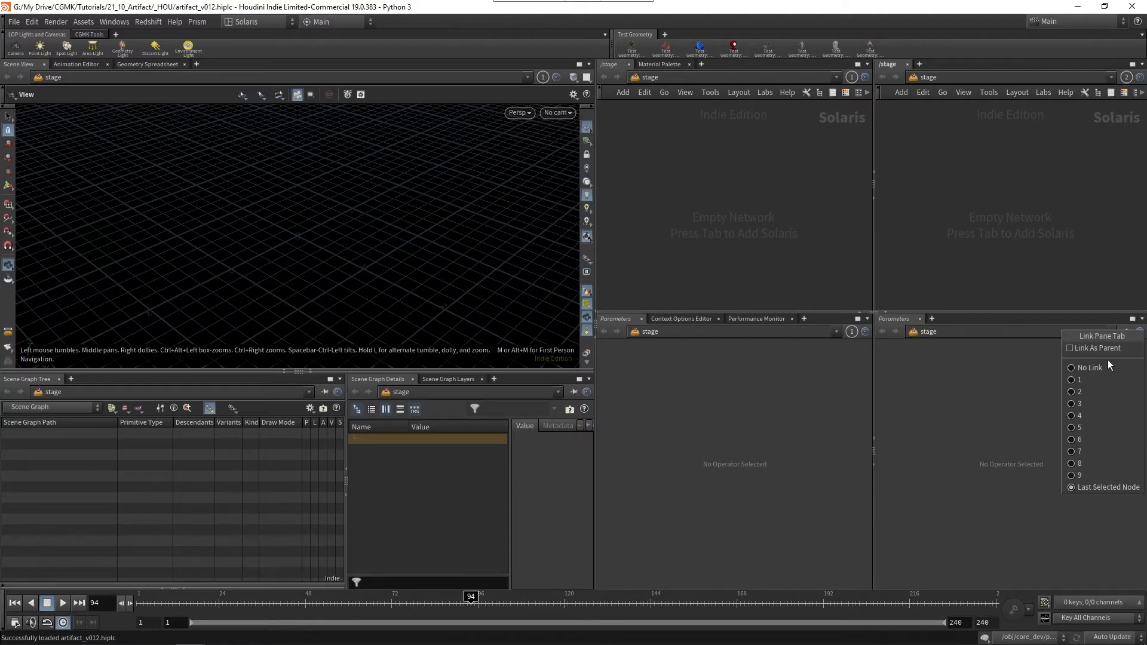
{"action": "left_click", "coordinate": [1091, 391]}
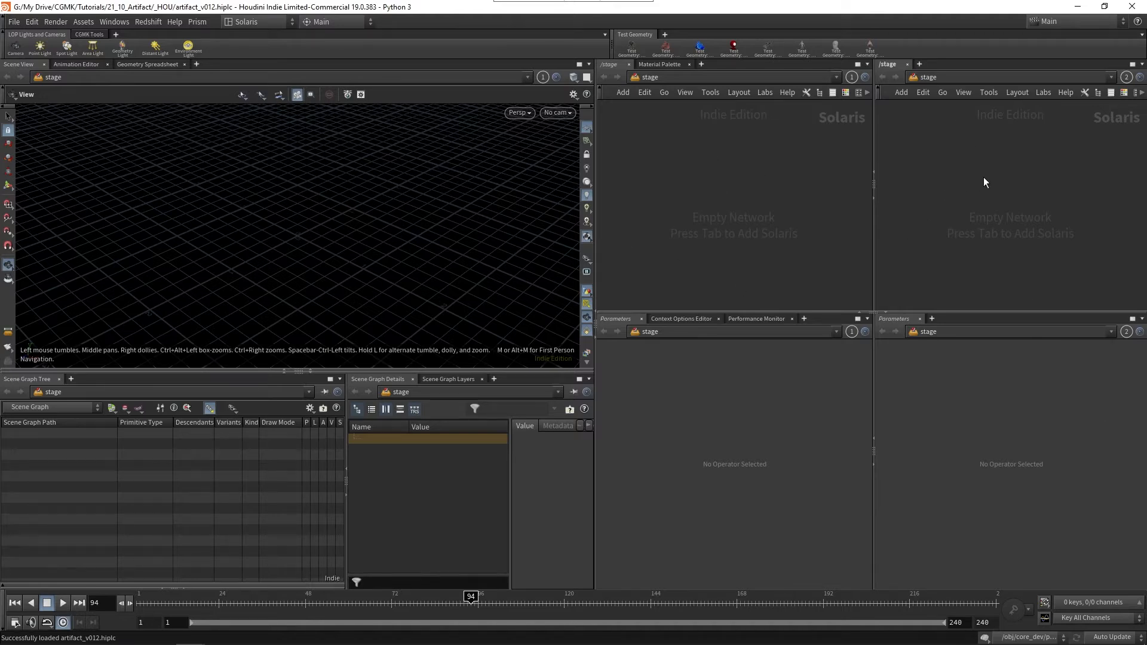
- Switch the second network editor to the obj context
{"action": "left_click", "coordinate": [955, 77]}
{"action": "left_click", "coordinate": [987, 148]}
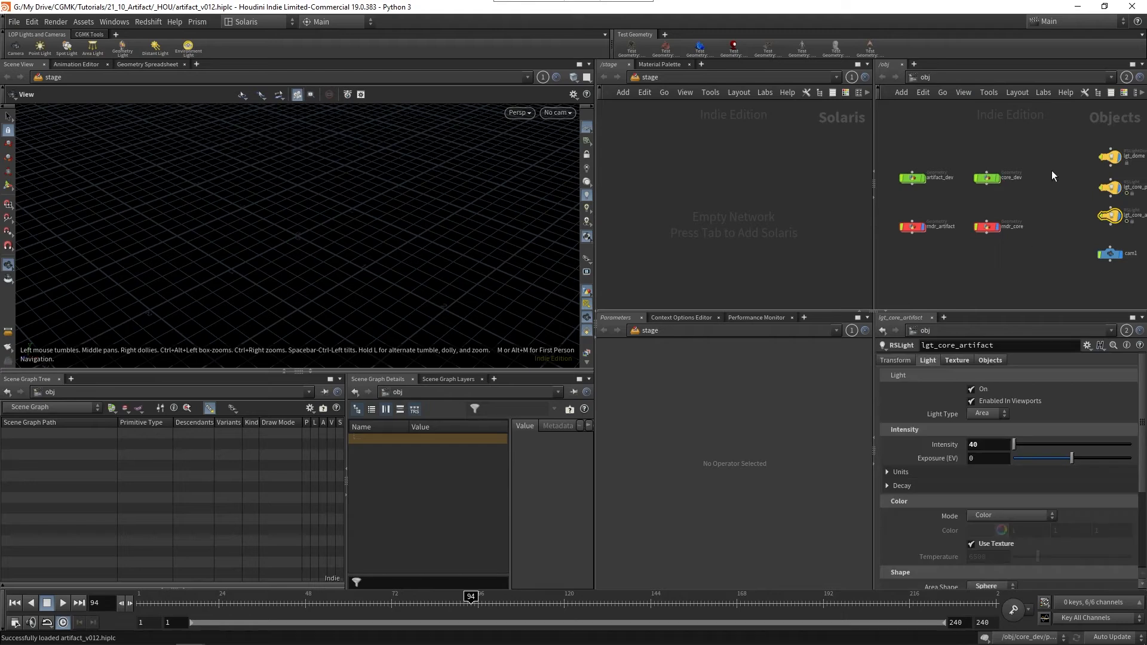
{"action": "scroll", "coordinate": [1028, 183], "scroll_direction": "down", "scroll_amount": 3}
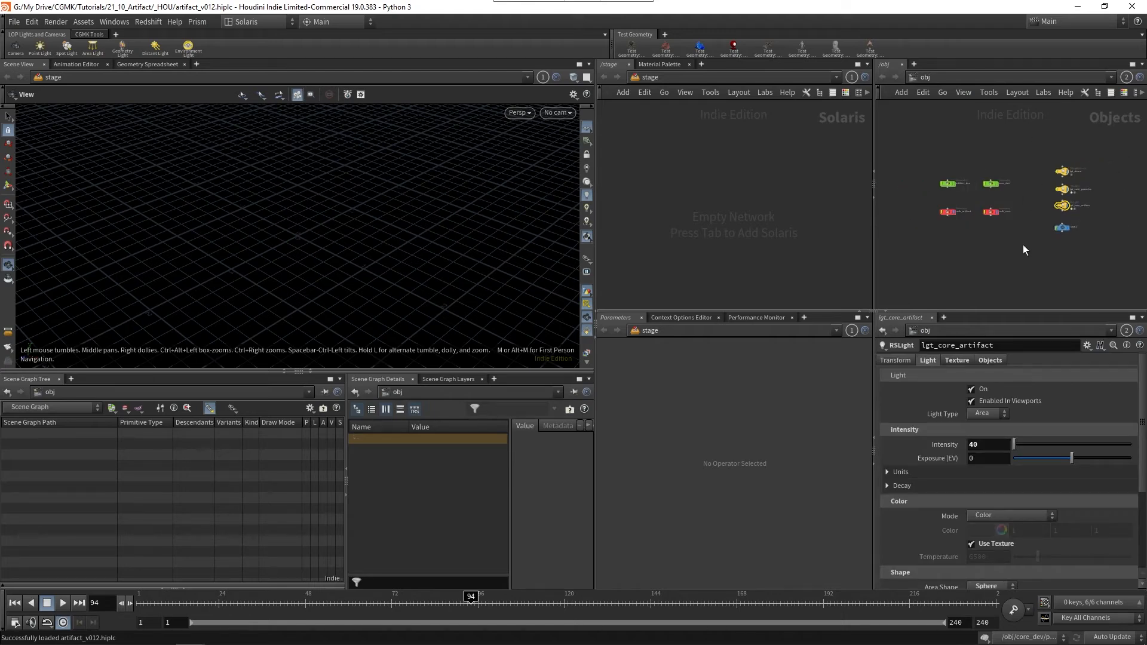
- Add a SOP Import node to the stage network
{"action": "left_click", "coordinate": [680, 157]}
{"action": "key", "text": "Tab"}
{"action": "type", "text": "sop"}
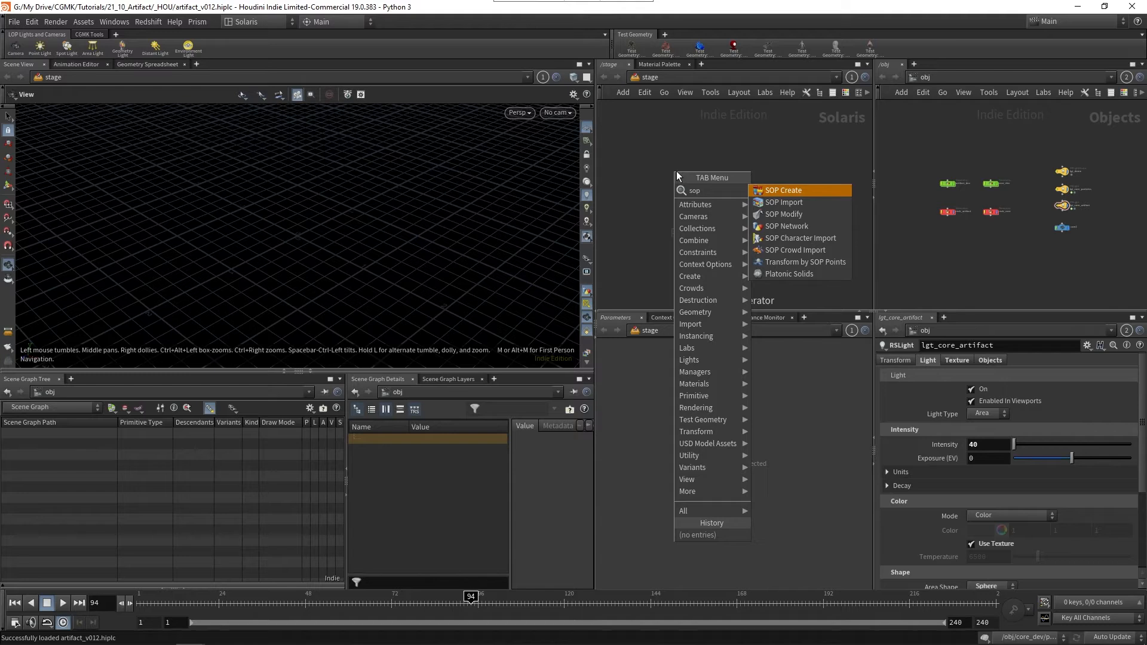
{"action": "key", "text": "Down"}
{"action": "key", "text": "Return"}
{"action": "left_click", "coordinate": [676, 171]}
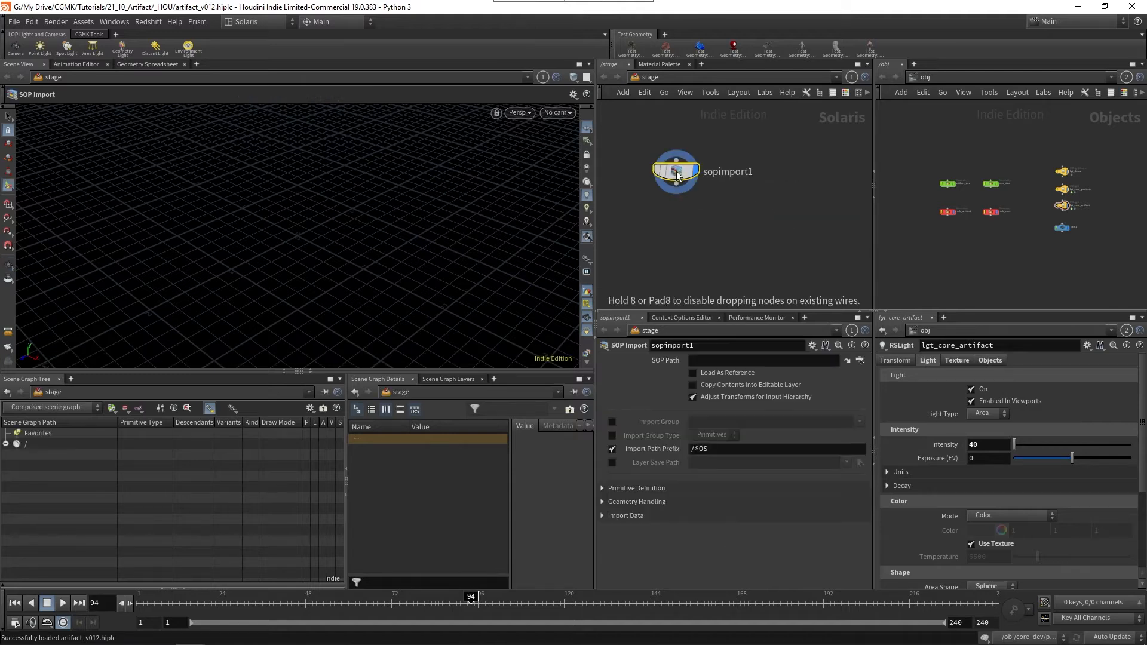
- Follow rndr_artifact's object merge to its source and set the SOP Import's path to /obj/artifact_dev/OUT
{"action": "scroll", "coordinate": [948, 227], "scroll_direction": "up", "scroll_amount": 4}
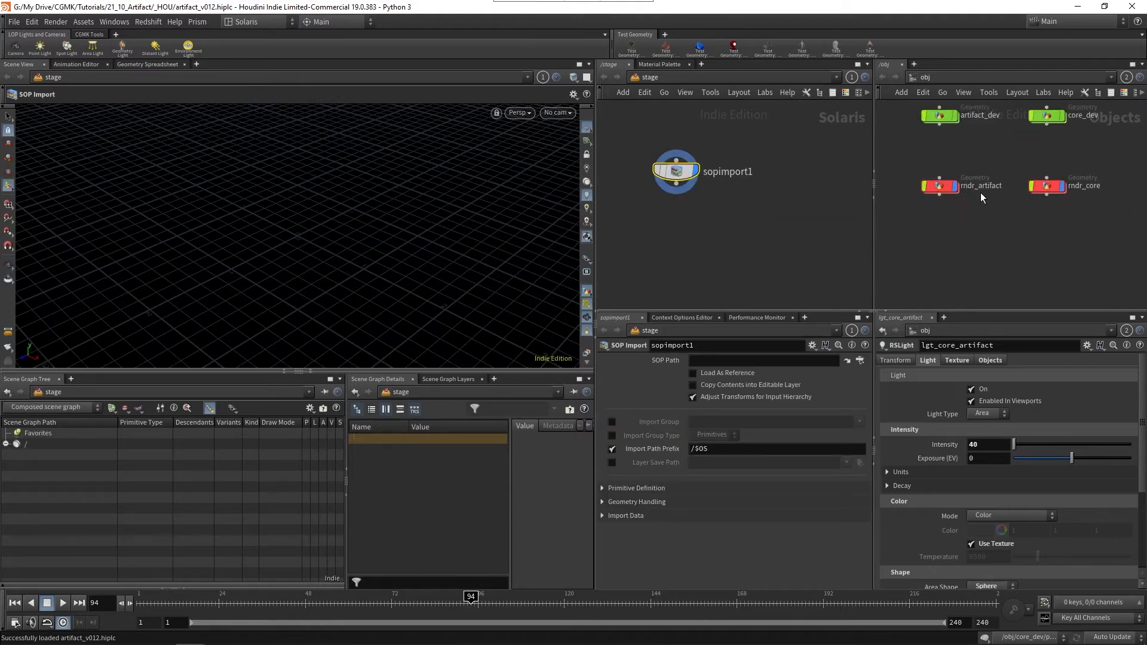
{"action": "double_click", "coordinate": [943, 189]}
{"action": "left_click", "coordinate": [1009, 172]}
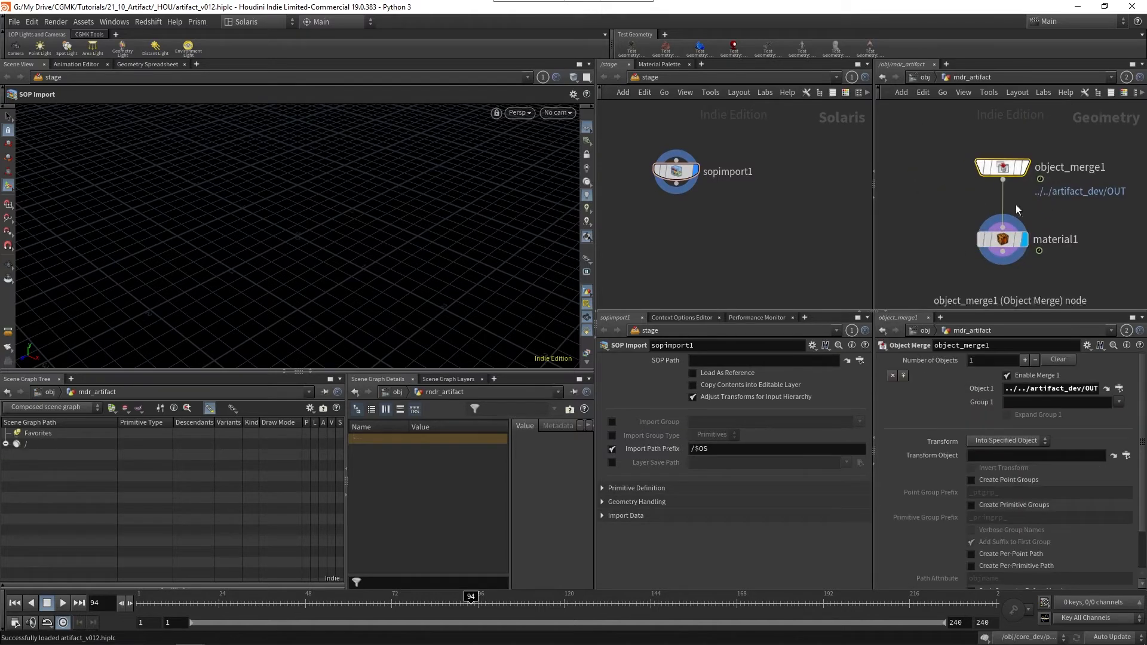
{"action": "left_click", "coordinate": [1107, 388]}
{"action": "scroll", "coordinate": [1023, 235], "scroll_direction": "up", "scroll_amount": 5}
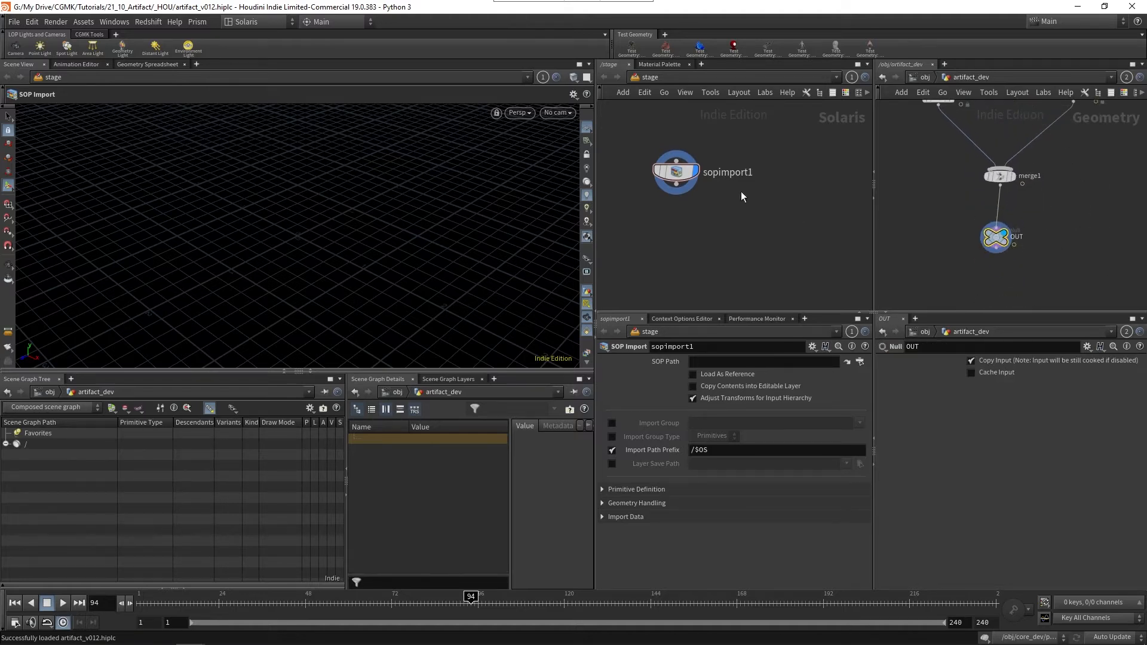
{"action": "left_click_drag", "start_coordinate": [994, 236], "coordinate": [766, 363]}
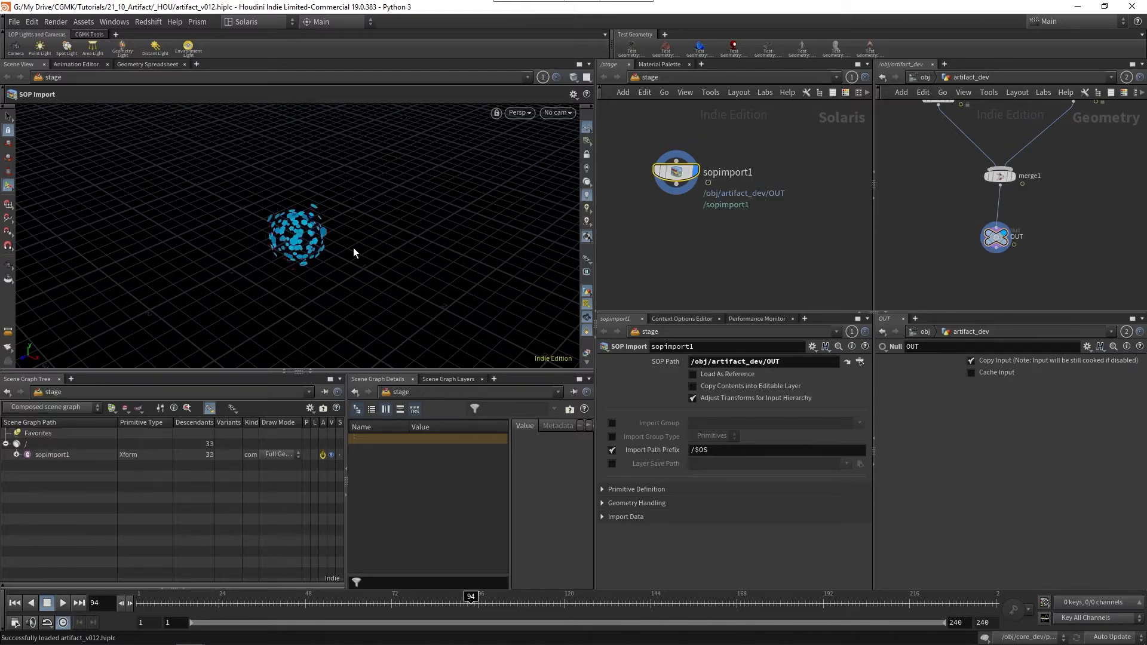
- Move the timeline to frame 8 with the imported artifact closer in view
{"action": "right_click_drag", "start_coordinate": [335, 205], "coordinate": [445, 155], "text": "alt"}
{"action": "middle_click_drag", "start_coordinate": [369, 221], "coordinate": [316, 255], "text": "alt"}
{"action": "left_click_drag", "start_coordinate": [316, 254], "coordinate": [336, 240], "text": "alt"}
{"action": "left_click_drag", "start_coordinate": [294, 604], "coordinate": [162, 604]}
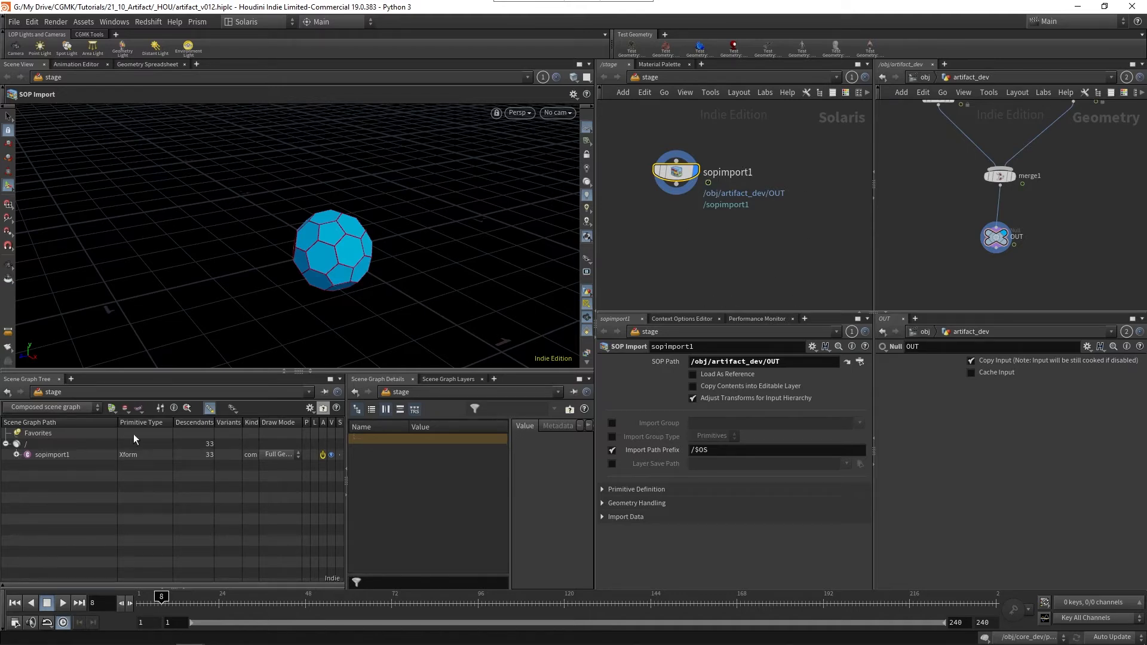
- Examine the pieces listed under sopimport1 in the scene graph tree, then collapse the branch
{"action": "left_click", "coordinate": [16, 454]}
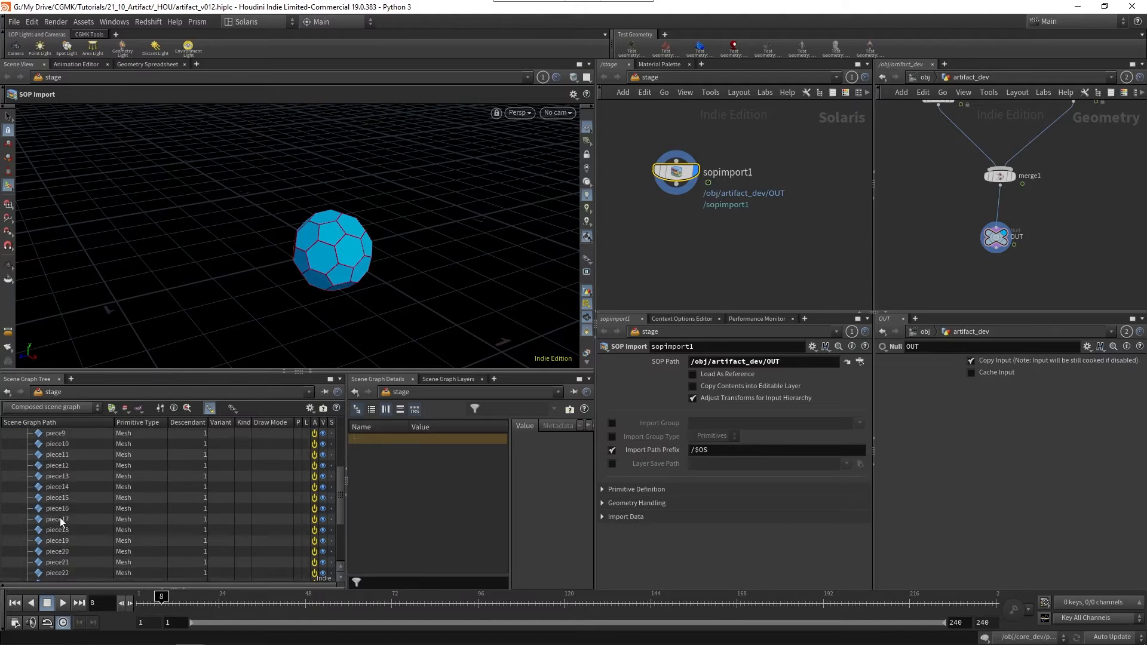
{"action": "scroll", "coordinate": [59, 517], "scroll_direction": "down", "scroll_amount": 4}
{"action": "scroll", "coordinate": [60, 517], "scroll_direction": "up", "scroll_amount": 4}
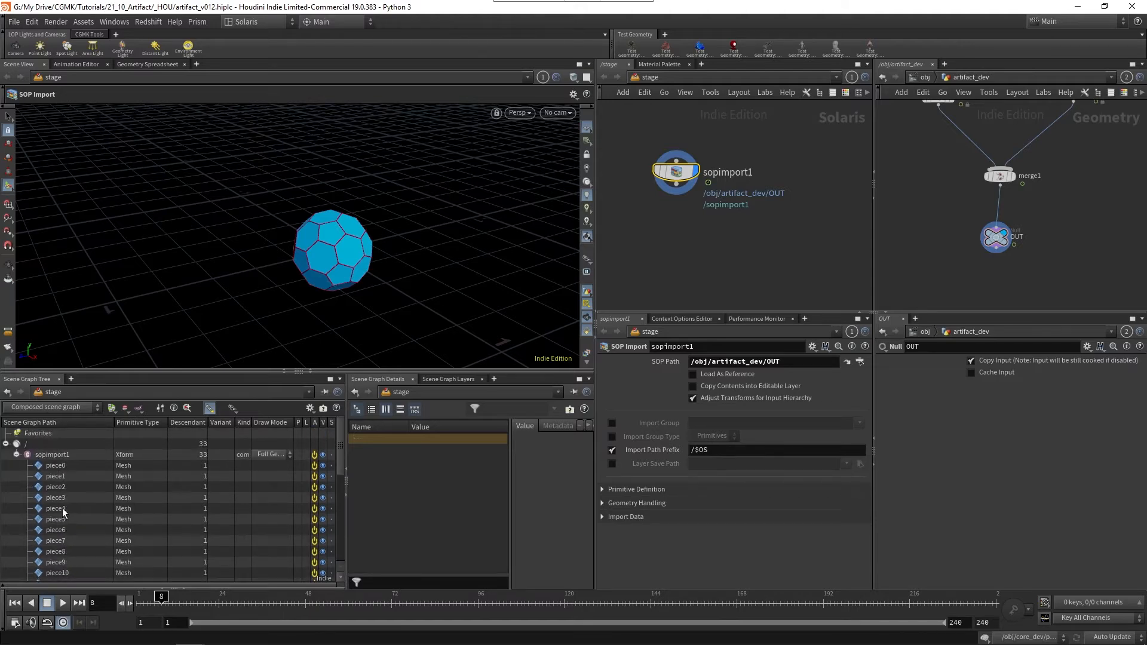
{"action": "left_click", "coordinate": [16, 455]}
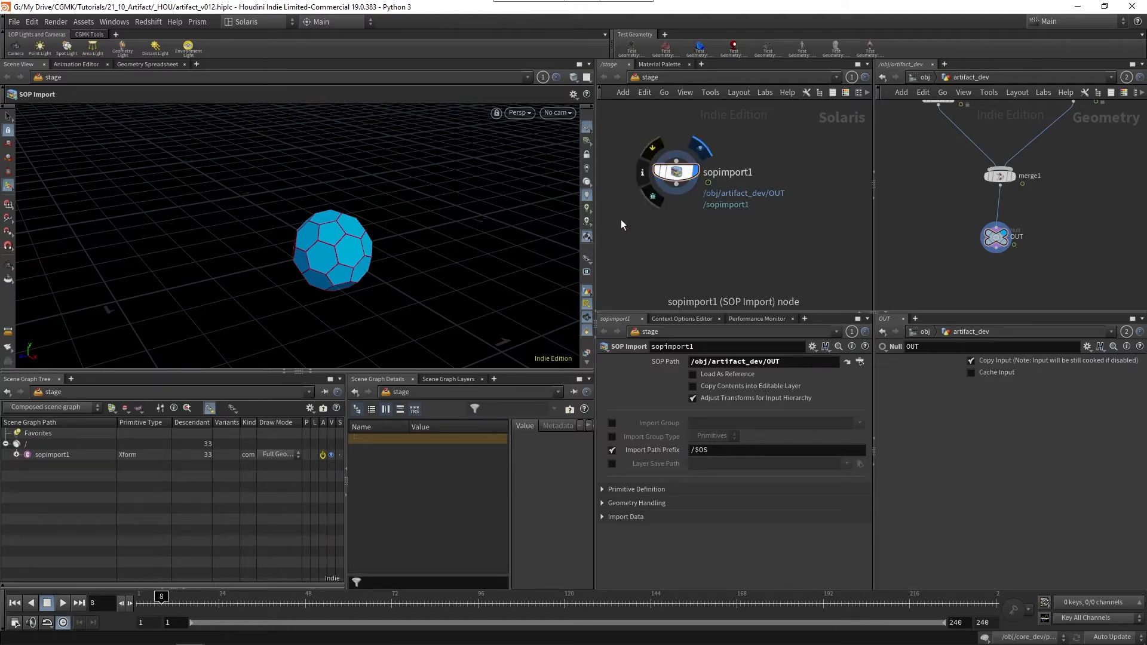
- Shift the merge1 and OUT nodes slightly sideways in the artifact_dev network
{"action": "middle_click_drag", "start_coordinate": [1088, 200], "coordinate": [1082, 241]}
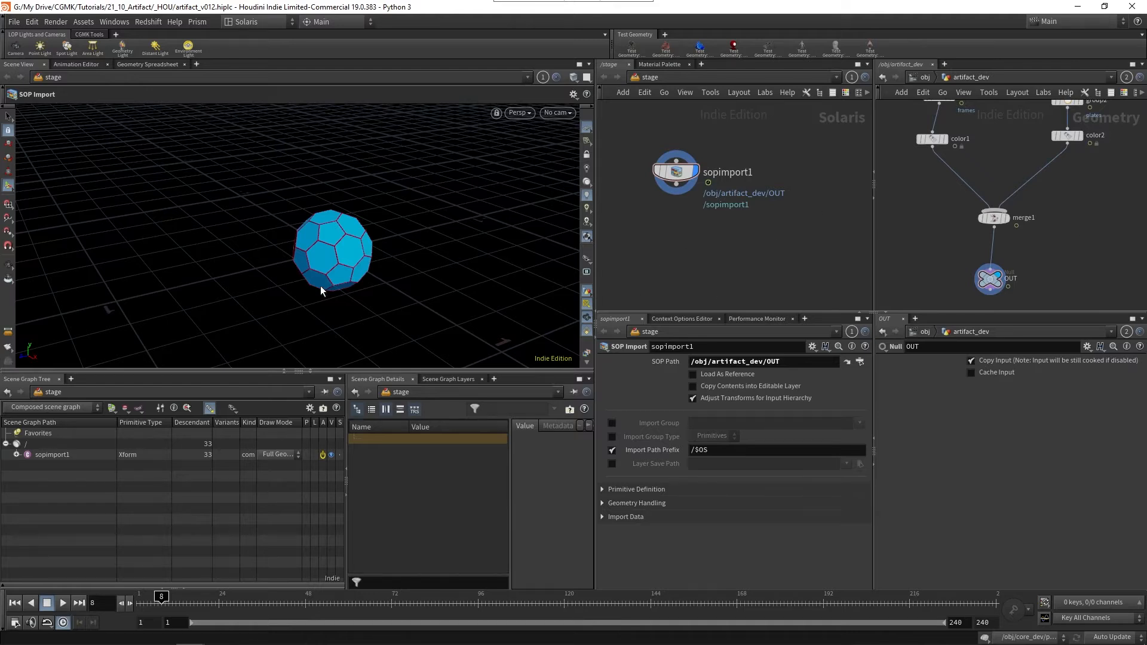
{"action": "mouse_move", "coordinate": [684, 174]}
{"action": "scroll", "coordinate": [963, 210], "scroll_direction": "up", "scroll_amount": 1}
{"action": "scroll", "coordinate": [1099, 229], "scroll_direction": "down", "scroll_amount": 2}
{"action": "middle_click_drag", "start_coordinate": [1099, 228], "coordinate": [1031, 190]}
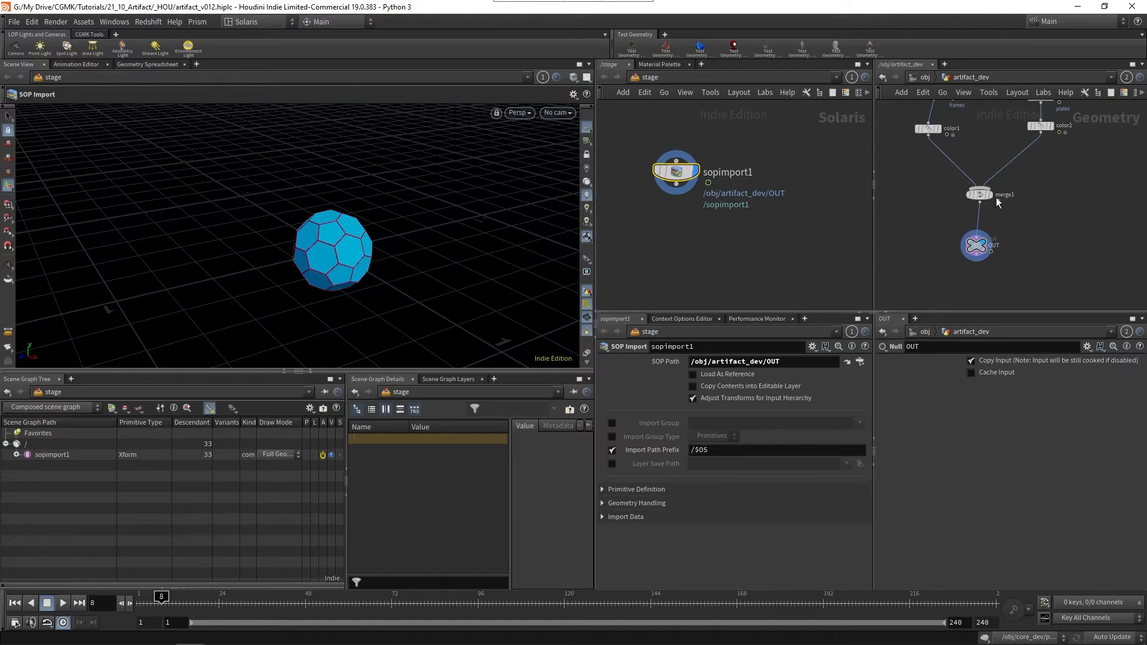
{"action": "key", "text": "Tab"}
{"action": "key", "text": "Escape"}
{"action": "left_click_drag", "start_coordinate": [1038, 281], "coordinate": [996, 198]}
{"action": "left_click", "coordinate": [955, 193]}
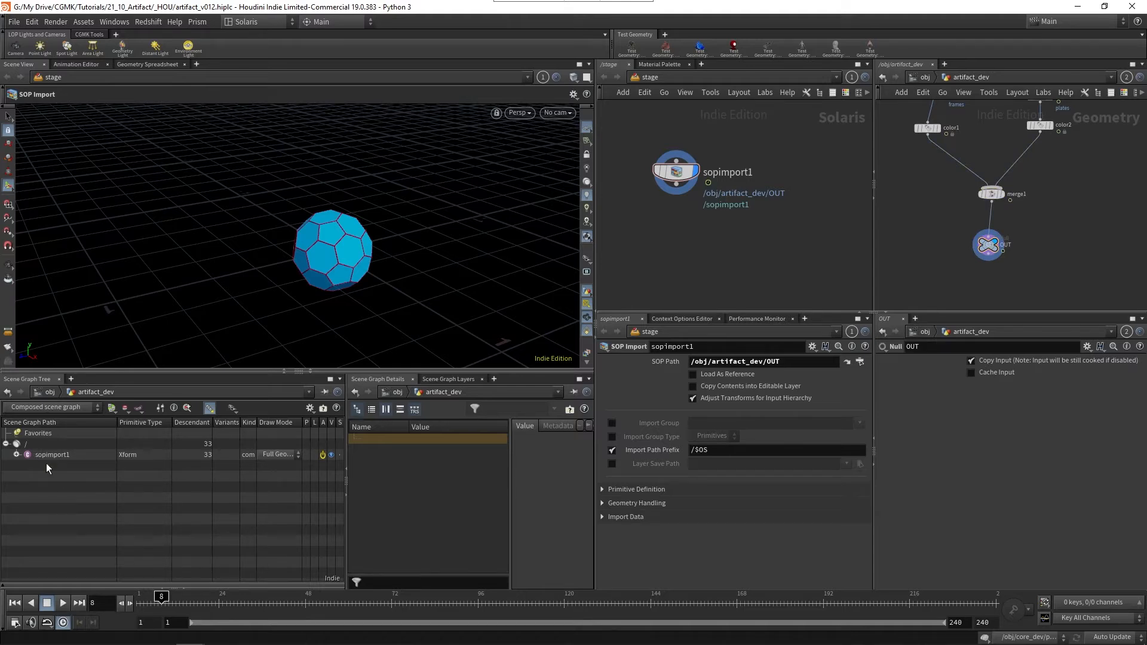
- Insert a Primitive Wrangle between color1 and merge1 and rename it set_path
{"action": "key", "text": "Tab"}
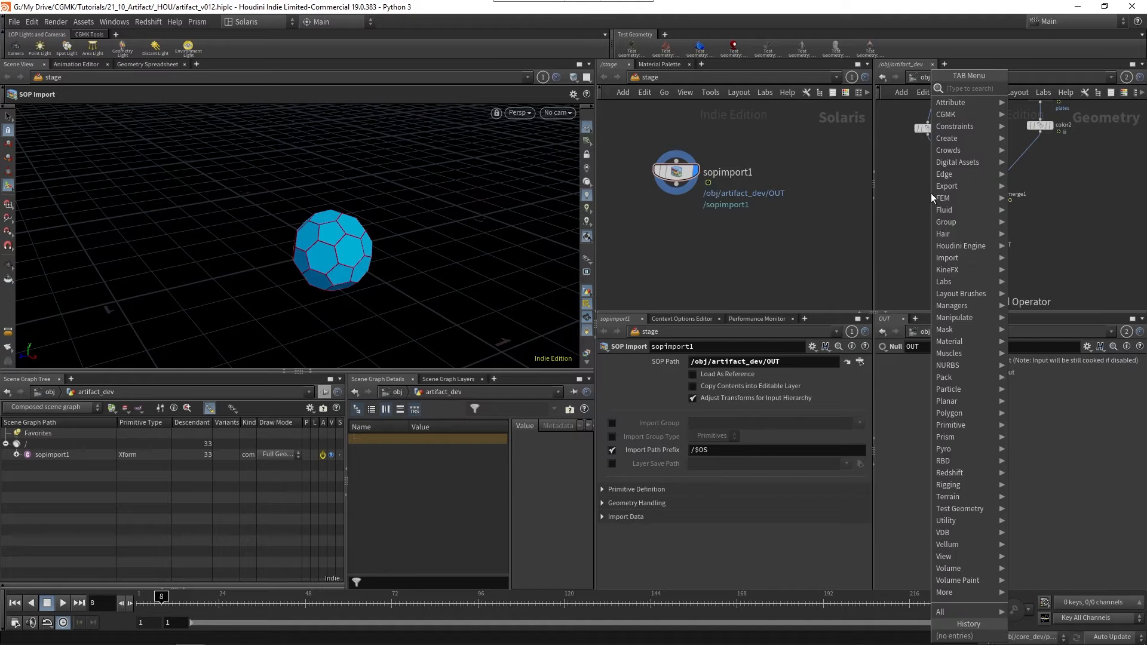
{"action": "type", "text": "primw"}
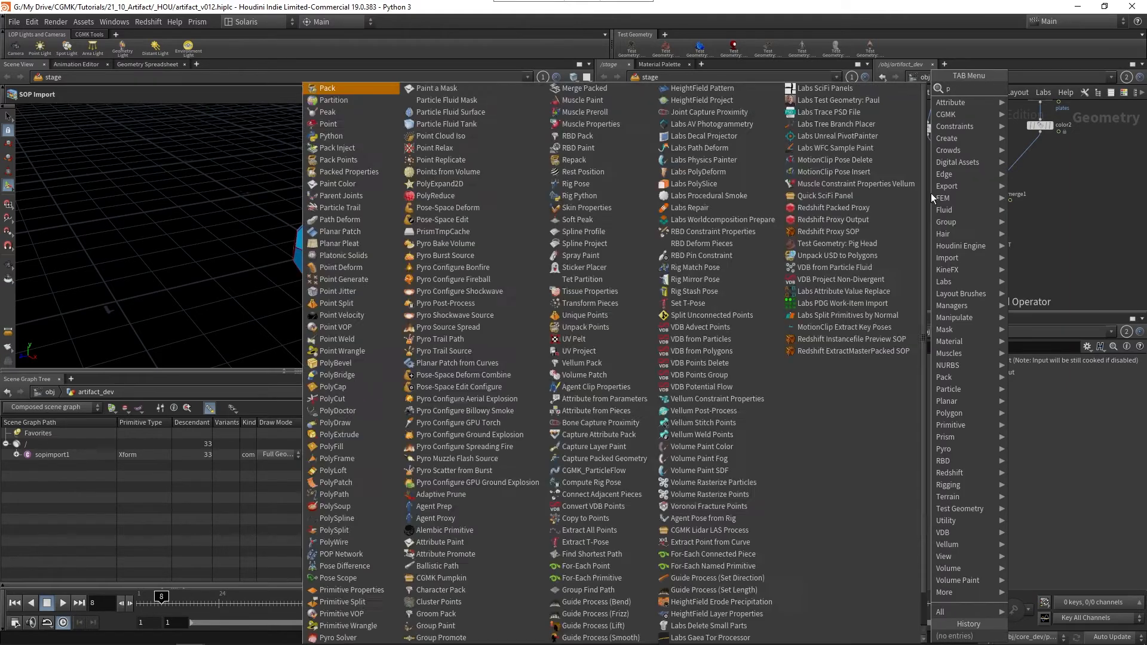
{"action": "key", "text": "Return"}
{"action": "left_click", "coordinate": [930, 194]}
{"action": "left_click_drag", "start_coordinate": [932, 197], "coordinate": [937, 162]}
{"action": "double_click", "coordinate": [963, 161]}
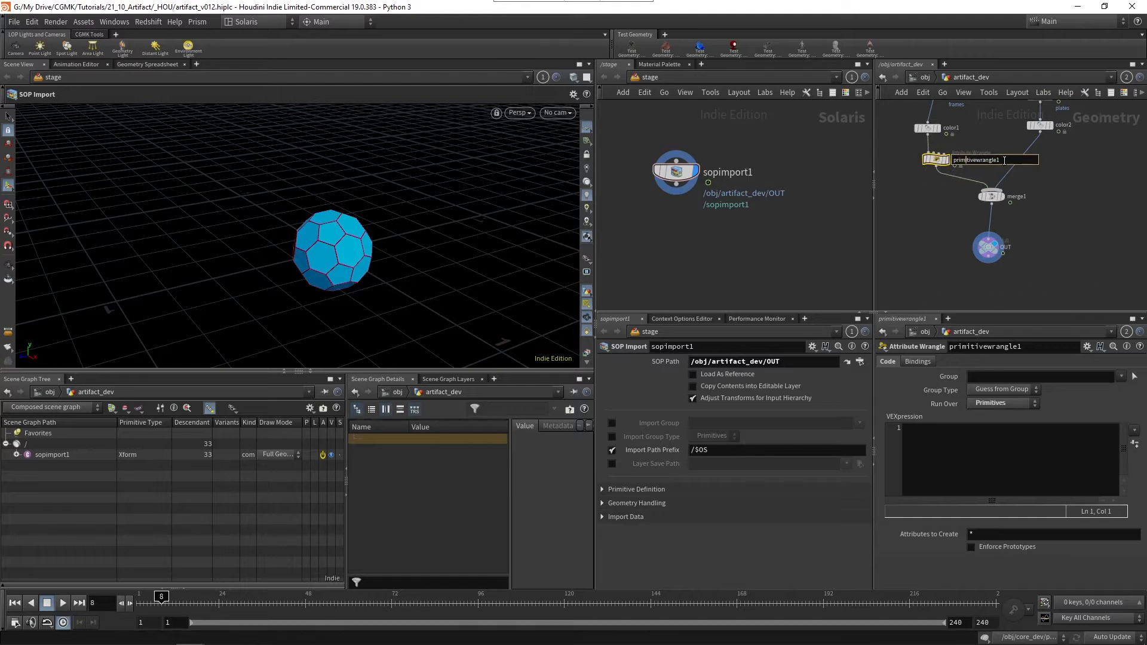
{"action": "type", "text": "set_path"}
{"action": "key", "text": "Return"}
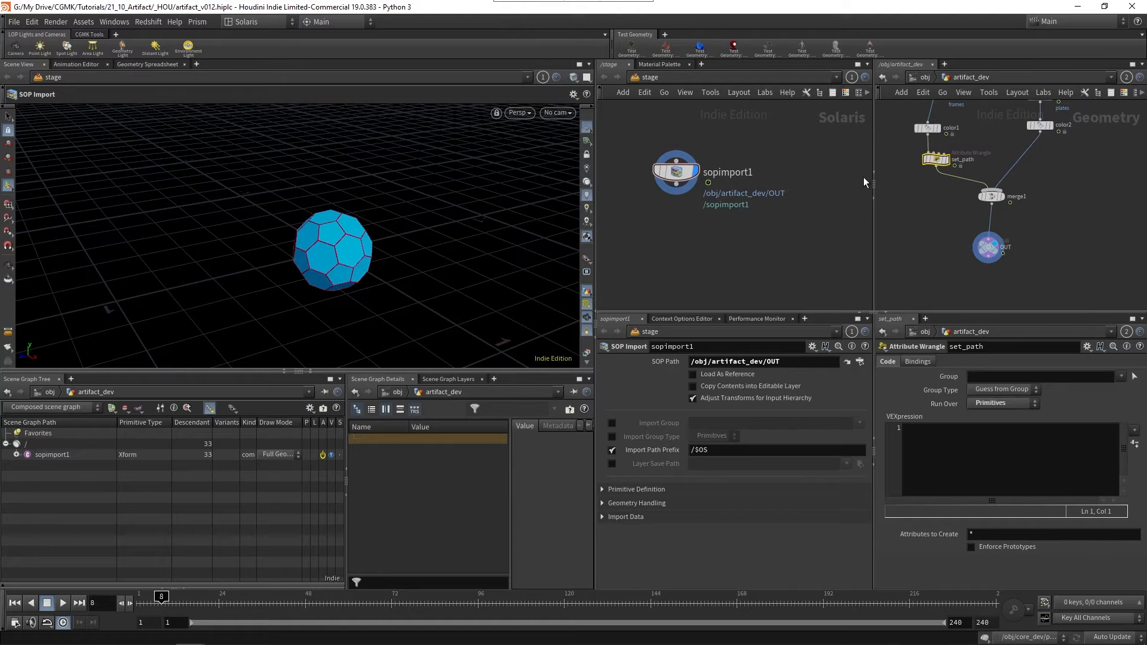
- Automatically lay out the color1 and set_path nodes in the frames branch
{"action": "middle_click_drag", "start_coordinate": [983, 123], "coordinate": [969, 161]}
{"action": "left_click_drag", "start_coordinate": [972, 119], "coordinate": [916, 206]}
{"action": "key", "text": "l"}
- Enter the expression s@path = "/Artifact/geometry/frames"; in the set_path wrangle
{"action": "left_click", "coordinate": [919, 184]}
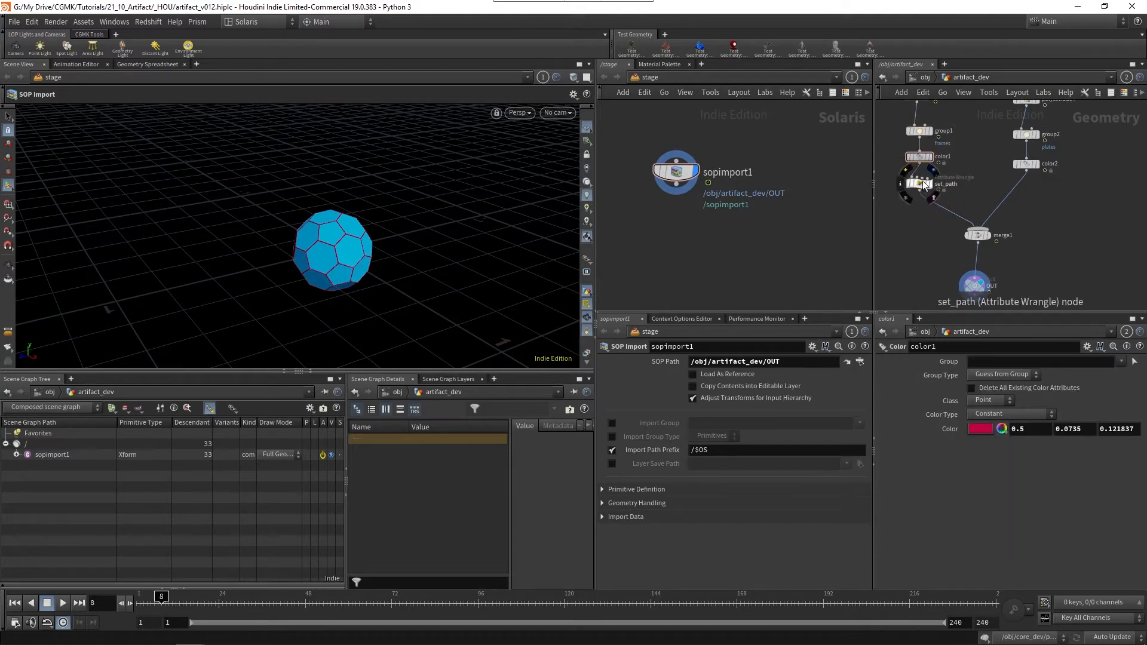
{"action": "left_click", "coordinate": [978, 440]}
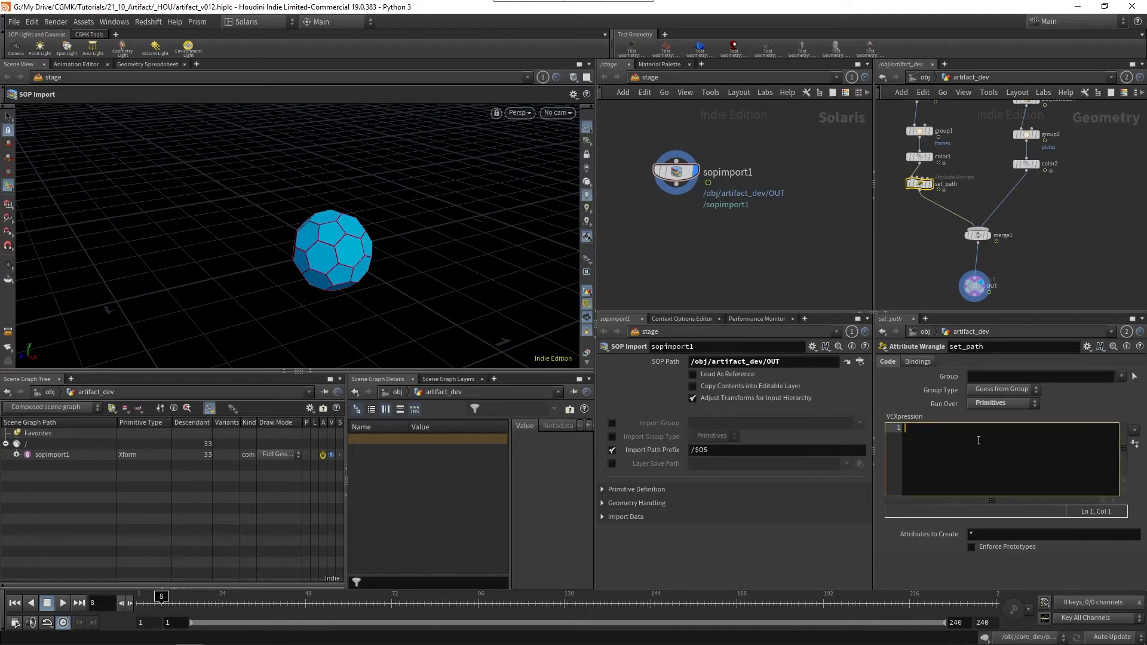
{"action": "type", "text": "s@path = \""}
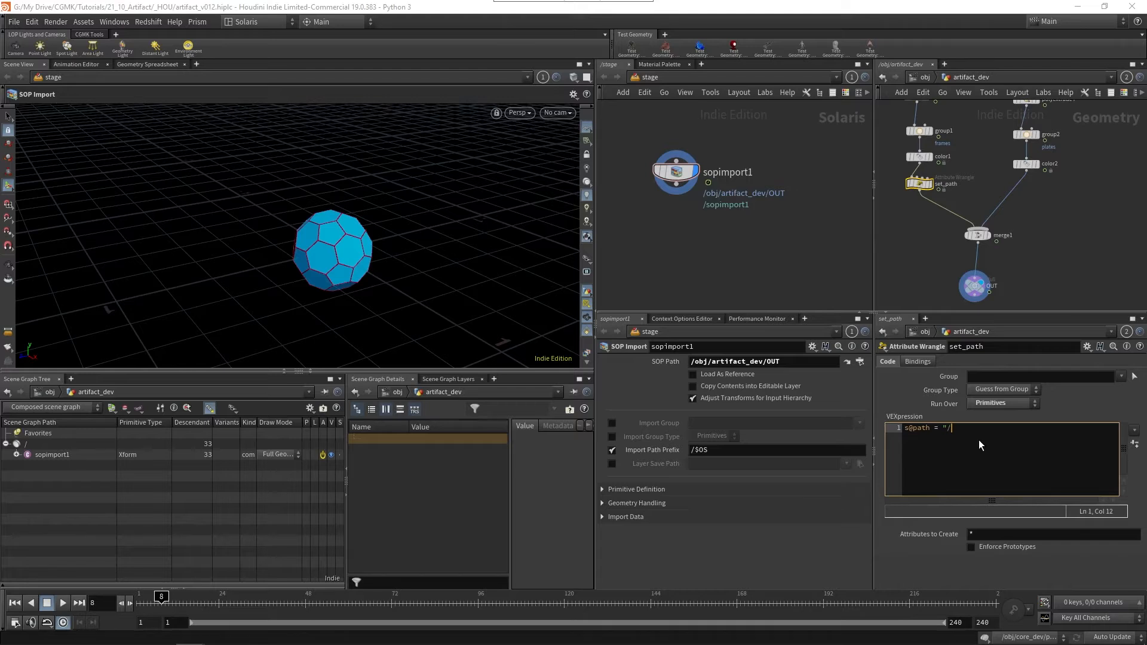
{"action": "type", "text": "/Artifact/geometry/frames\";"}
- Inspect the Artifact hierarchy produced by the SOP Import in the scene graph, down to its geometry children
{"action": "mouse_move", "coordinate": [927, 190]}
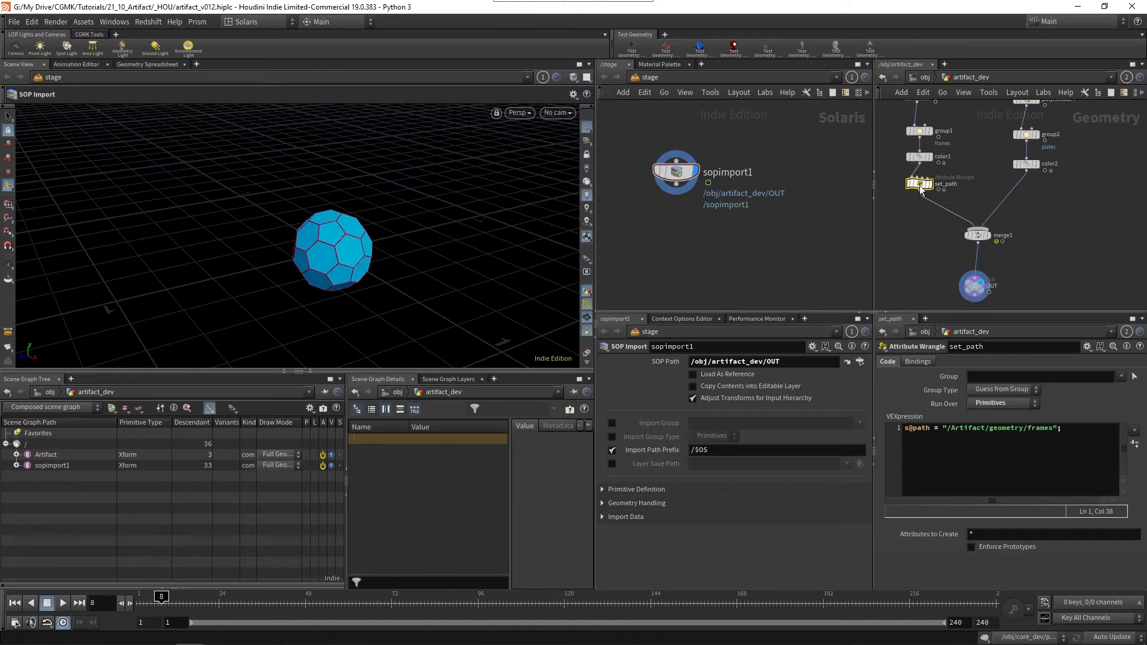
{"action": "left_click", "coordinate": [675, 172]}
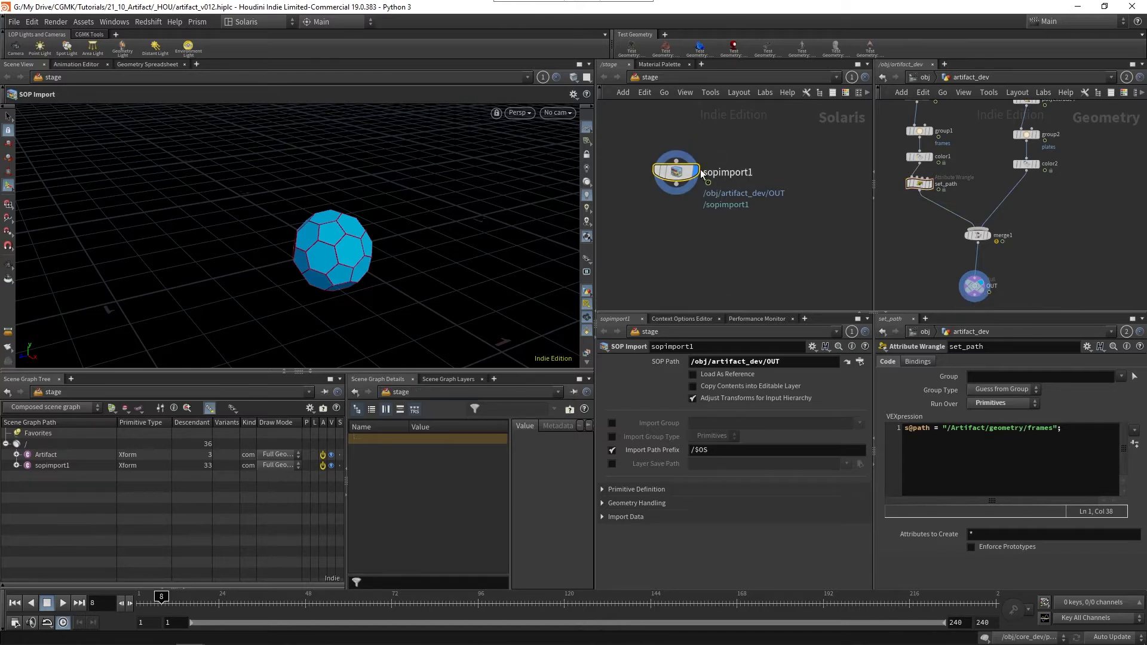
{"action": "left_click", "coordinate": [17, 455]}
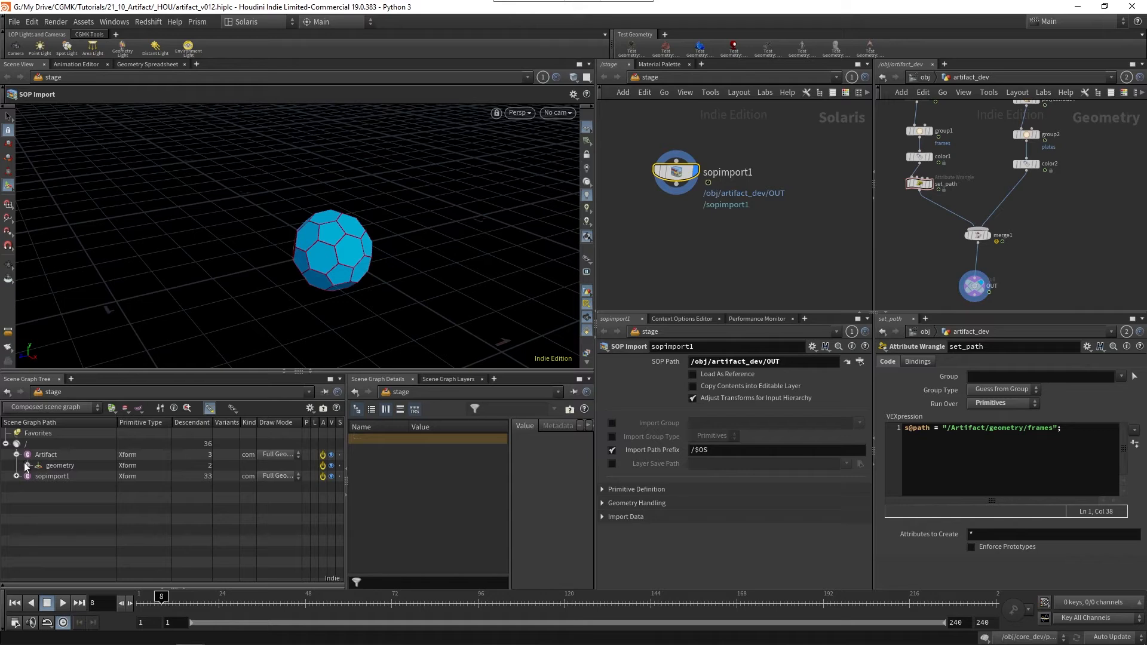
{"action": "left_click", "coordinate": [27, 466]}
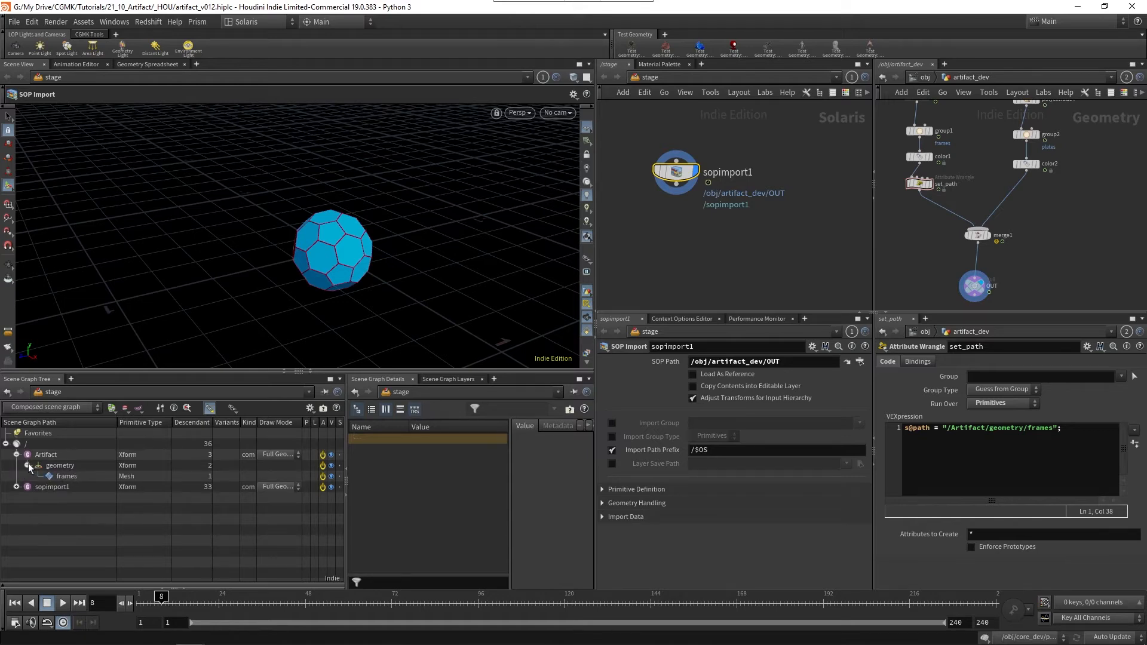
{"action": "left_click", "coordinate": [27, 466]}
{"action": "left_click", "coordinate": [17, 455]}
- Duplicate set_path into the plates branch between color2 and merge1 and set its path to "/Artifact/geometry/plates"
{"action": "left_click_drag", "start_coordinate": [923, 185], "coordinate": [1011, 196], "text": "alt"}
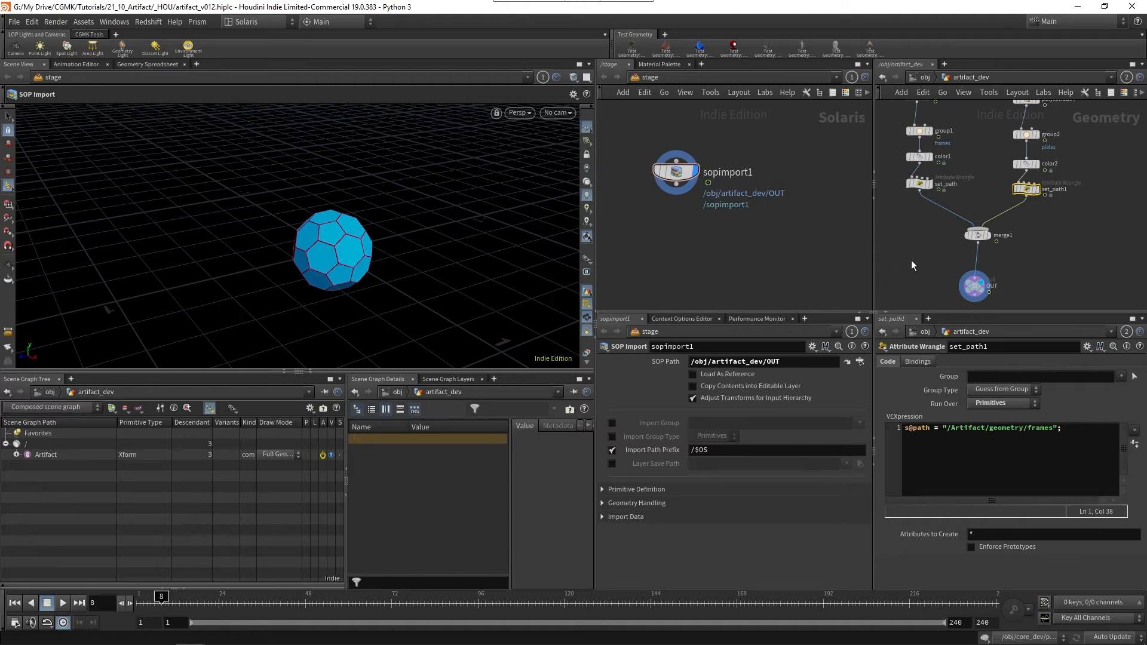
{"action": "left_click_drag", "start_coordinate": [1027, 429], "coordinate": [1053, 433]}
{"action": "type", "text": "pla"}
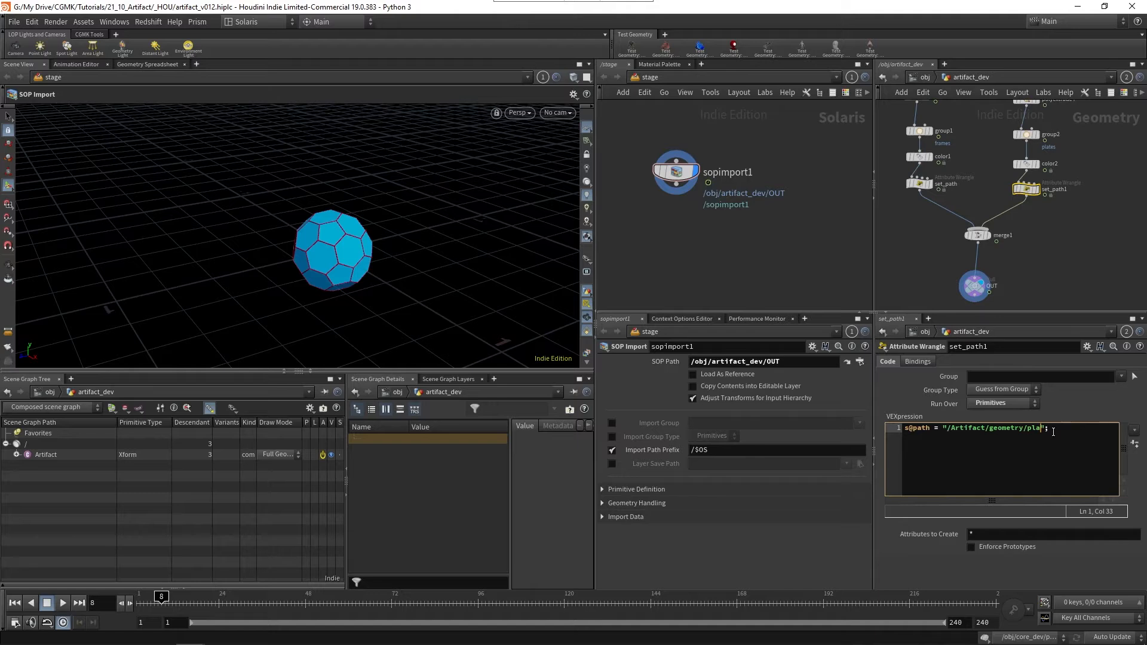
{"action": "type", "text": "tes"}
{"action": "left_click", "coordinate": [1086, 271]}
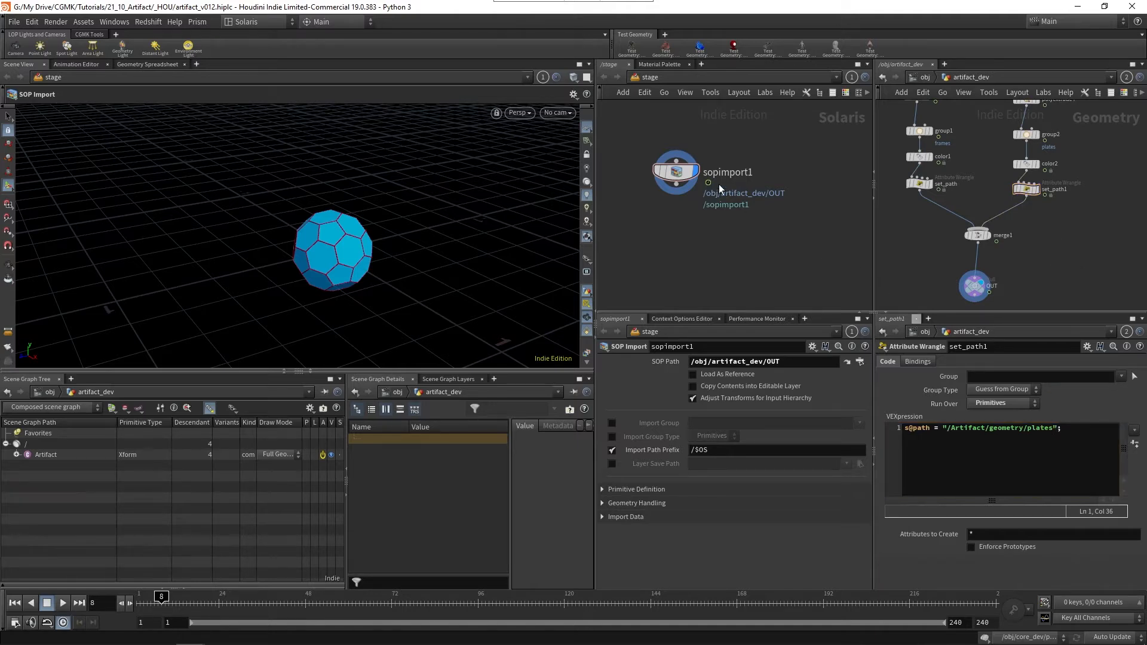
- Check the frames and plates entries under Artifact in the scene graph and disable Import Path Prefix on sopimport1
{"action": "left_click", "coordinate": [675, 173]}
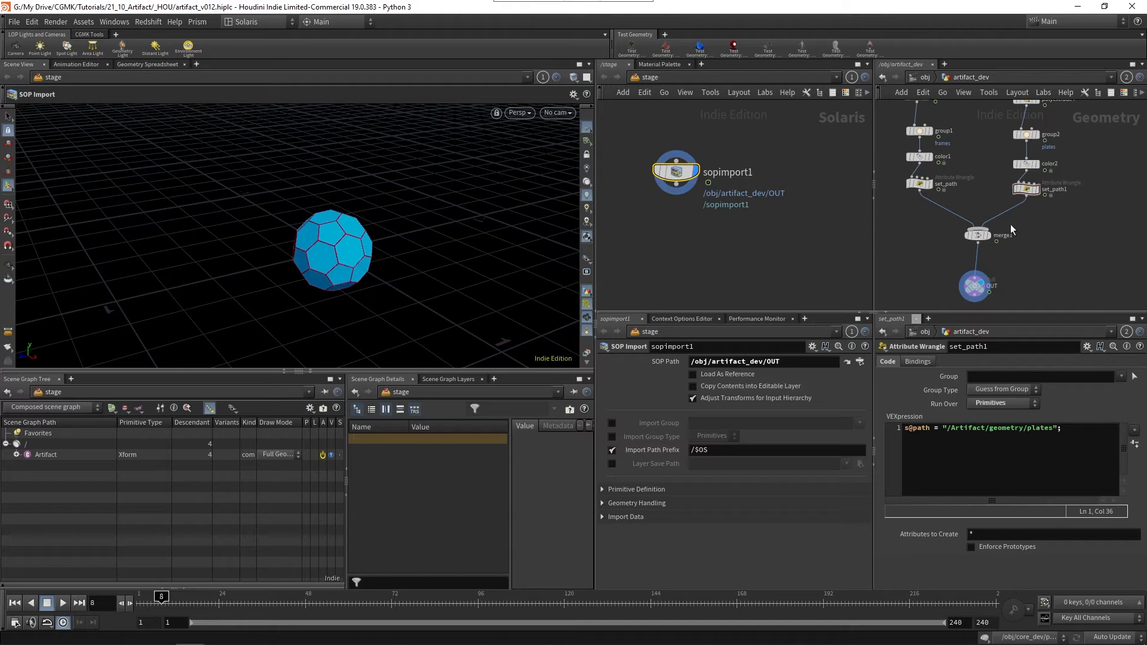
{"action": "left_click", "coordinate": [16, 454]}
{"action": "left_click", "coordinate": [27, 466]}
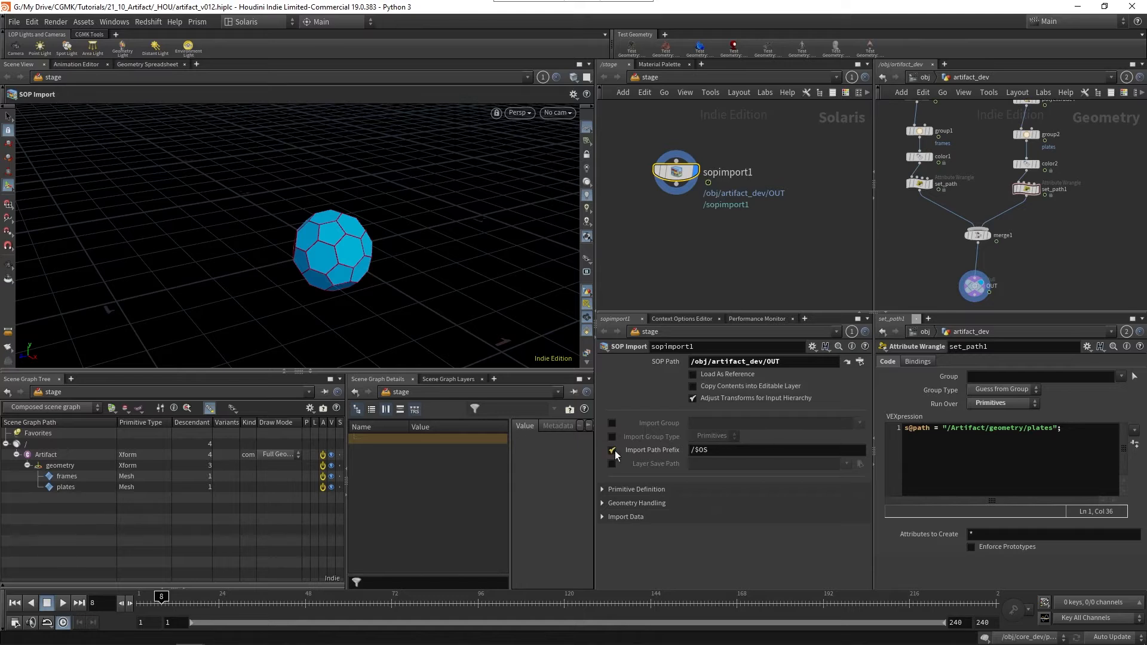
{"action": "left_click", "coordinate": [613, 450]}
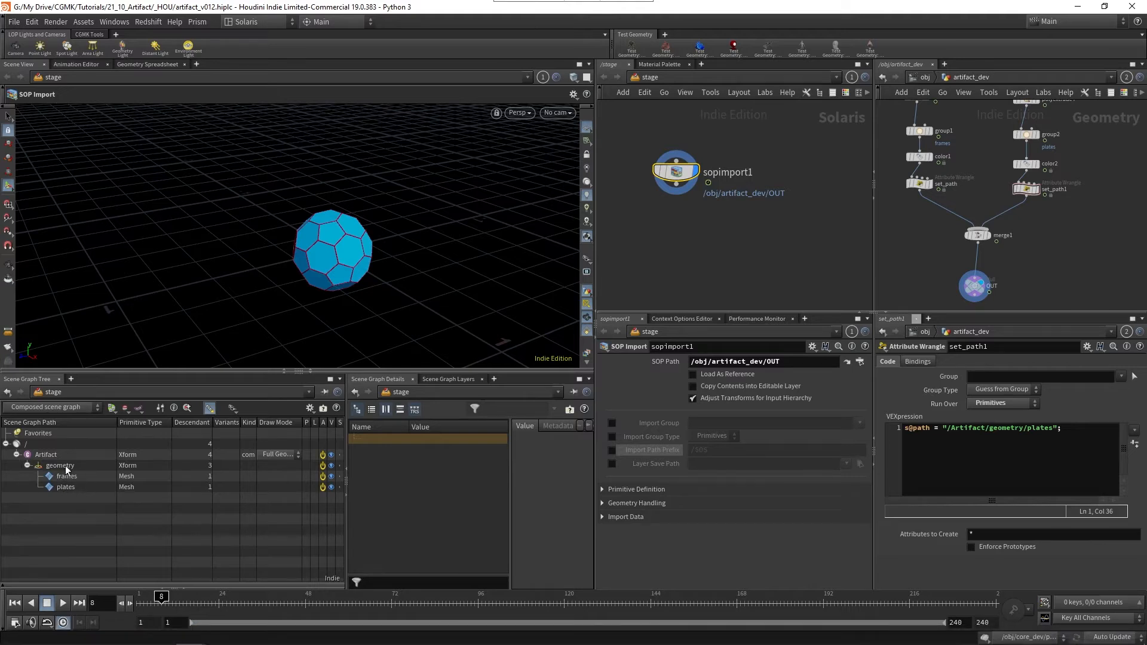
{"action": "left_click", "coordinate": [27, 466]}
{"action": "left_click", "coordinate": [17, 455]}
- Rename the SOP Import node as get_artifact
{"action": "double_click", "coordinate": [725, 173]}
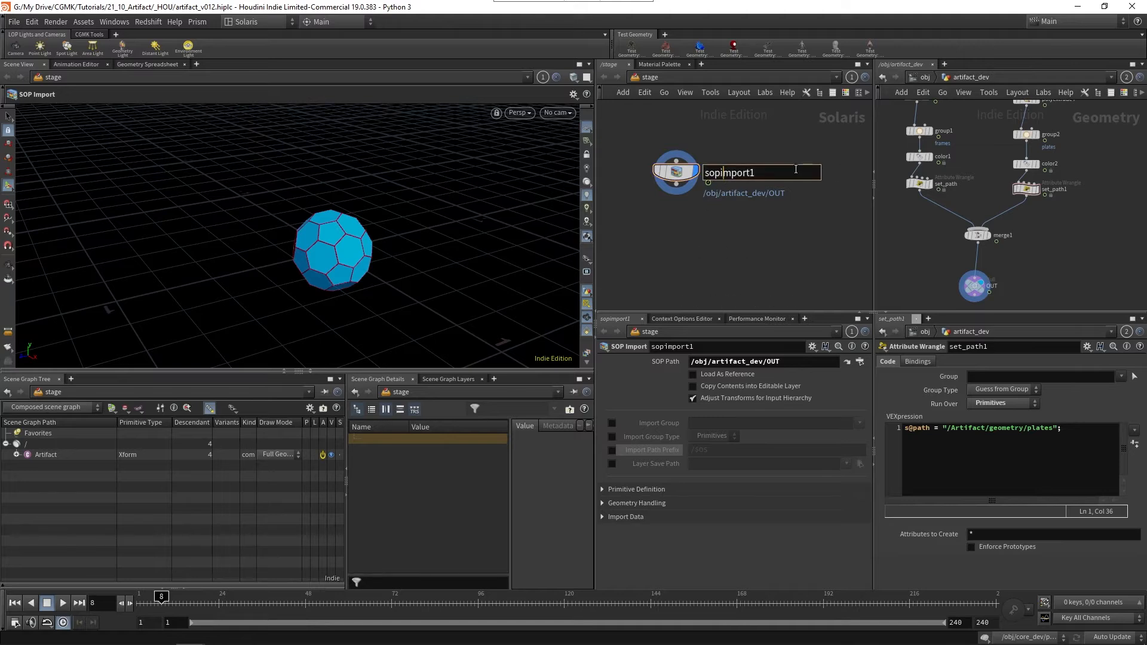
{"action": "type", "text": "get_artifact"}
{"action": "key", "text": "Return"}
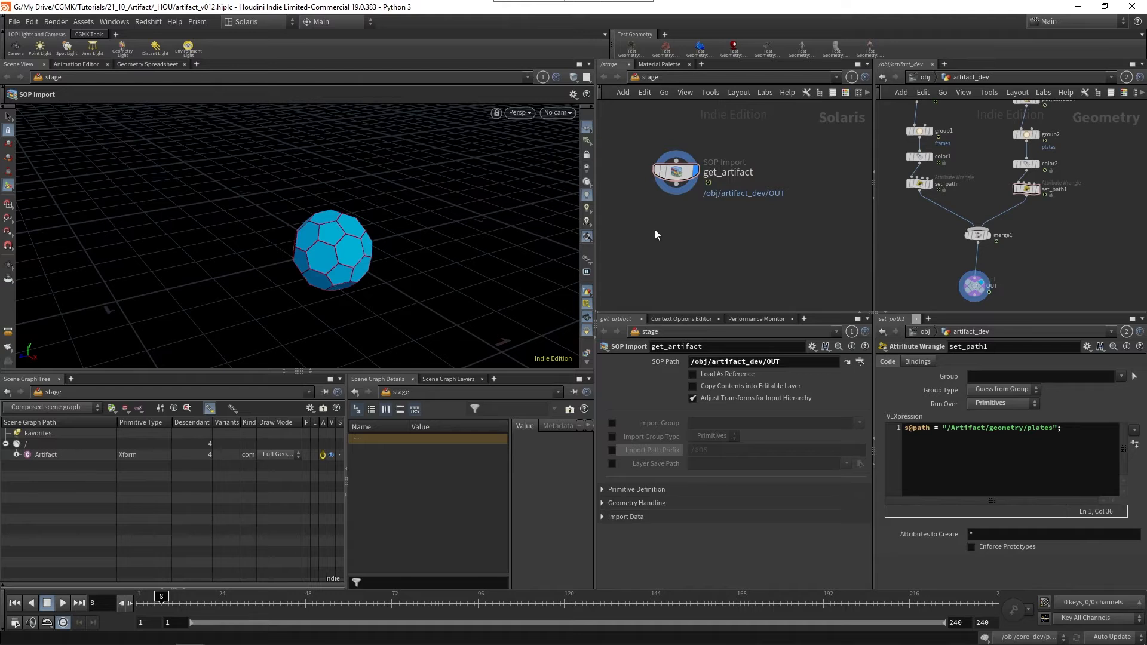
- Add a Material Library node to the stage and connect it directly below get_artifact
{"action": "key", "text": "Tab"}
{"action": "type", "text": "mat"}
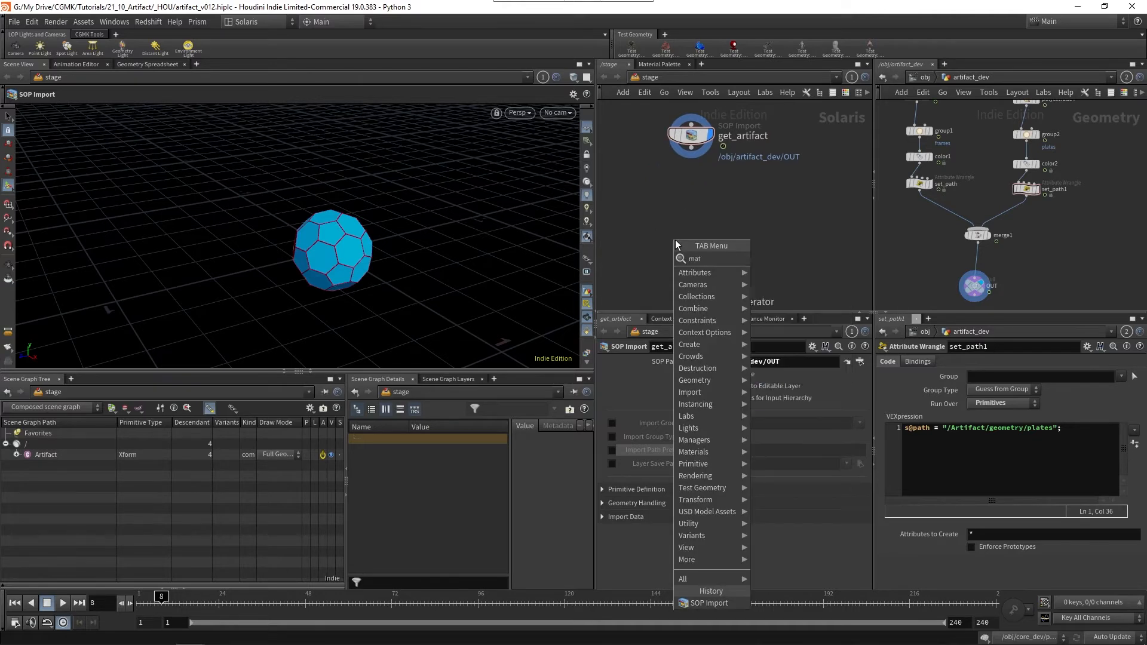
{"action": "type", "text": "eri"}
{"action": "key", "text": "Return"}
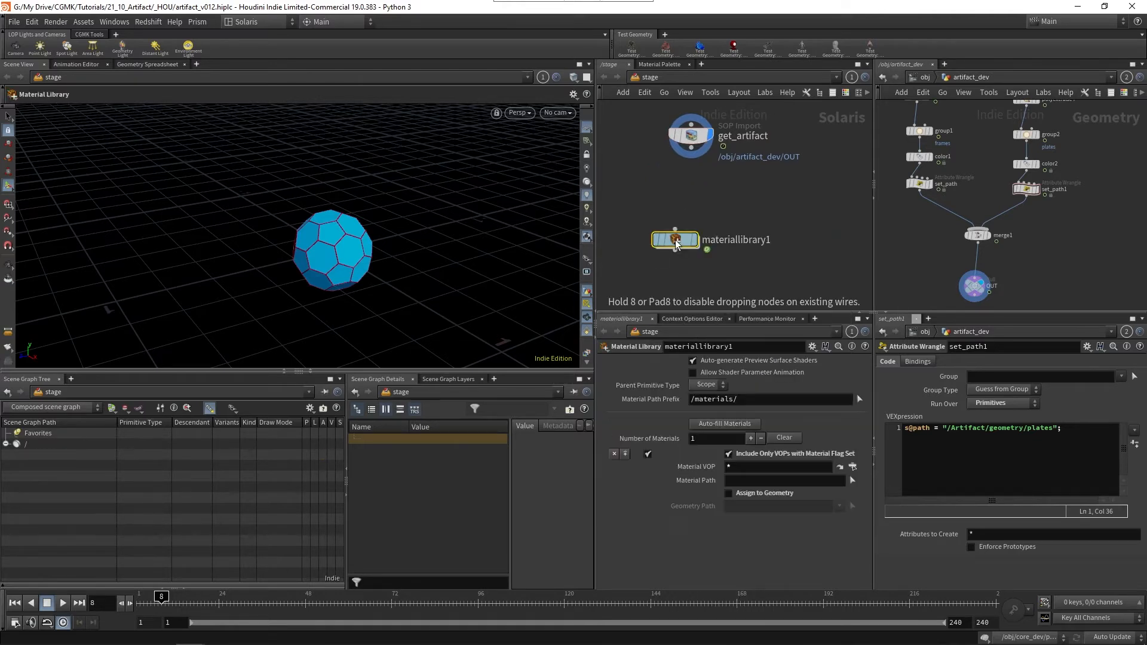
{"action": "left_click", "coordinate": [674, 233]}
{"action": "left_click", "coordinate": [675, 230]}
{"action": "left_click", "coordinate": [691, 148]}
{"action": "left_click_drag", "start_coordinate": [698, 240], "coordinate": [715, 192]}
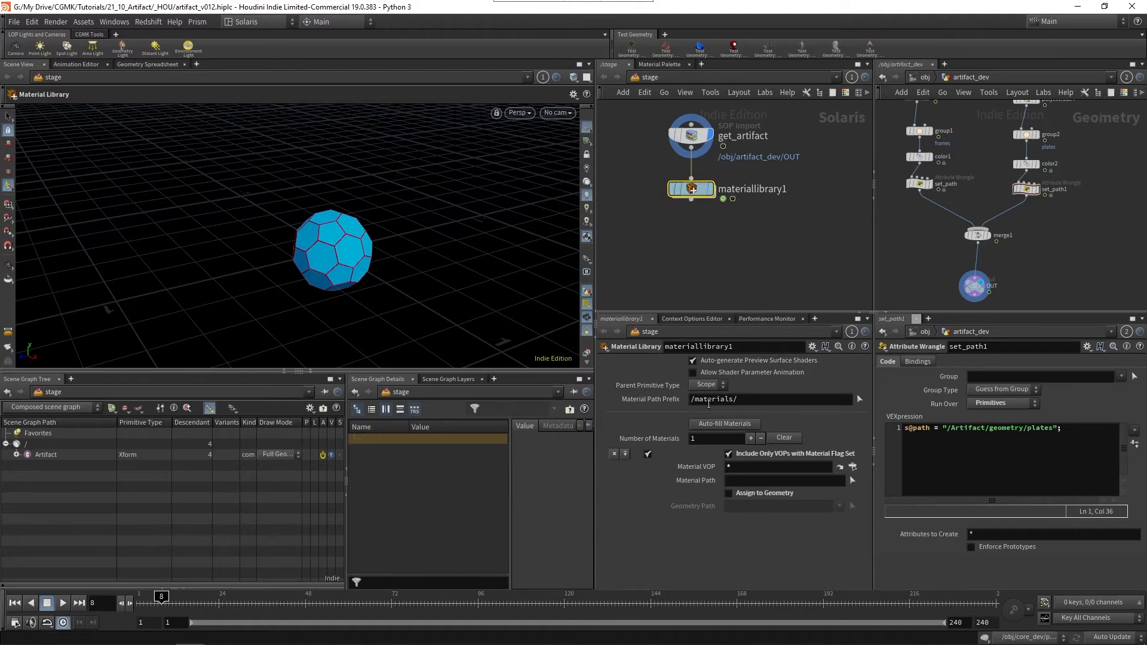
- Set the Material Library's material path prefix to /Artifact/materials/
{"action": "left_click", "coordinate": [705, 397]}
{"action": "type", "text": "Artifact/"}
{"action": "key", "text": "Return"}
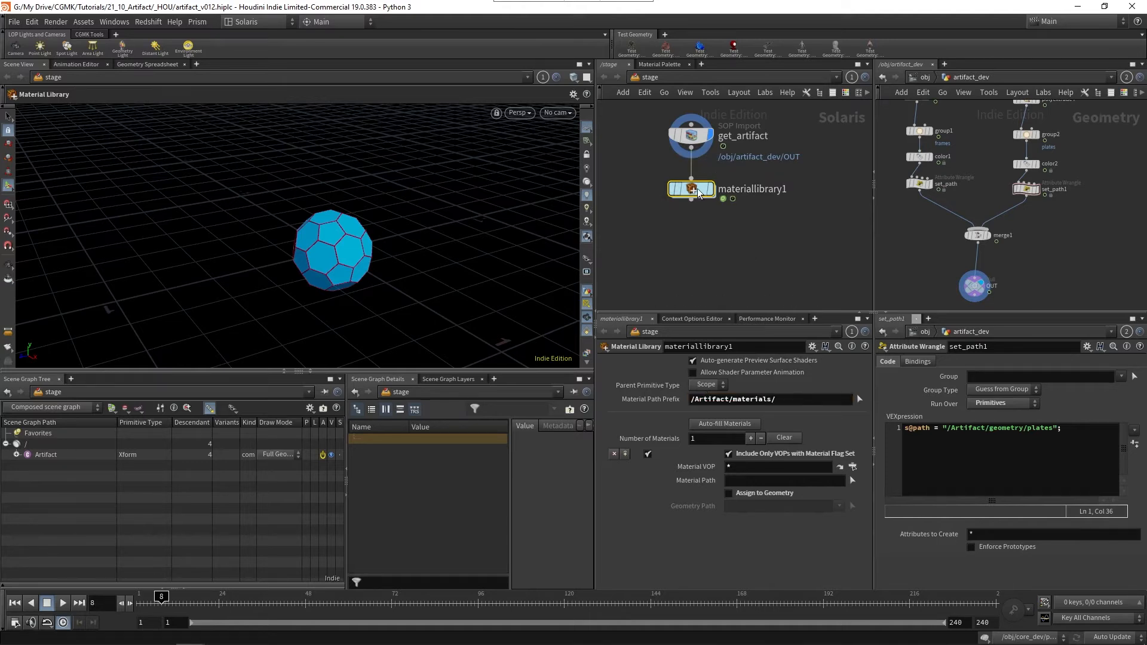
- Add a Principled Shader inside the materiallibrary1 network
{"action": "double_click", "coordinate": [697, 191]}
{"action": "key", "text": "Tab"}
{"action": "type", "text": "prin"}
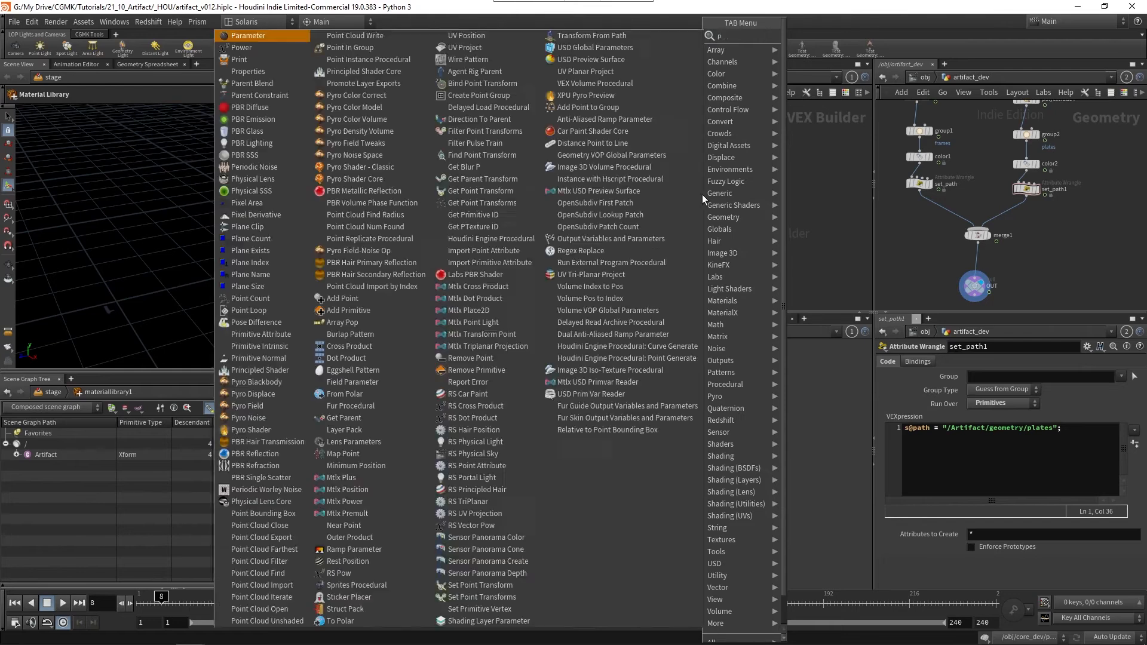
{"action": "key", "text": "Return"}
{"action": "left_click", "coordinate": [701, 195]}
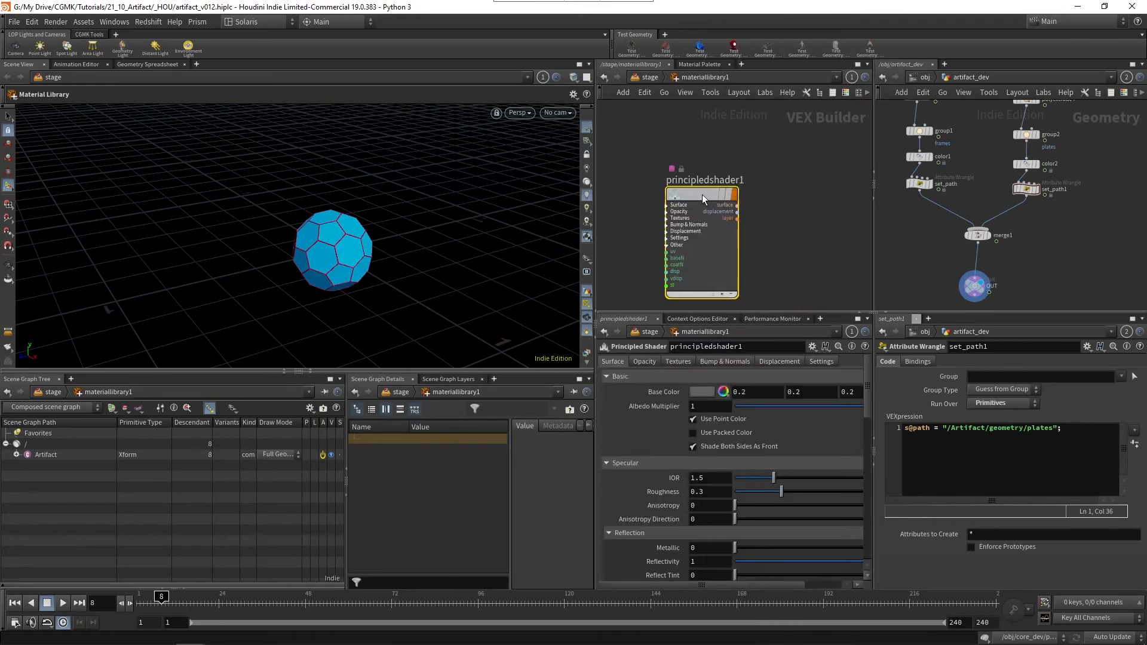
- Open the Redshift artifact_frames material network in the geometry-side editor, reaching it through the material assignments of rndr_artifact
{"action": "key", "text": "u"}
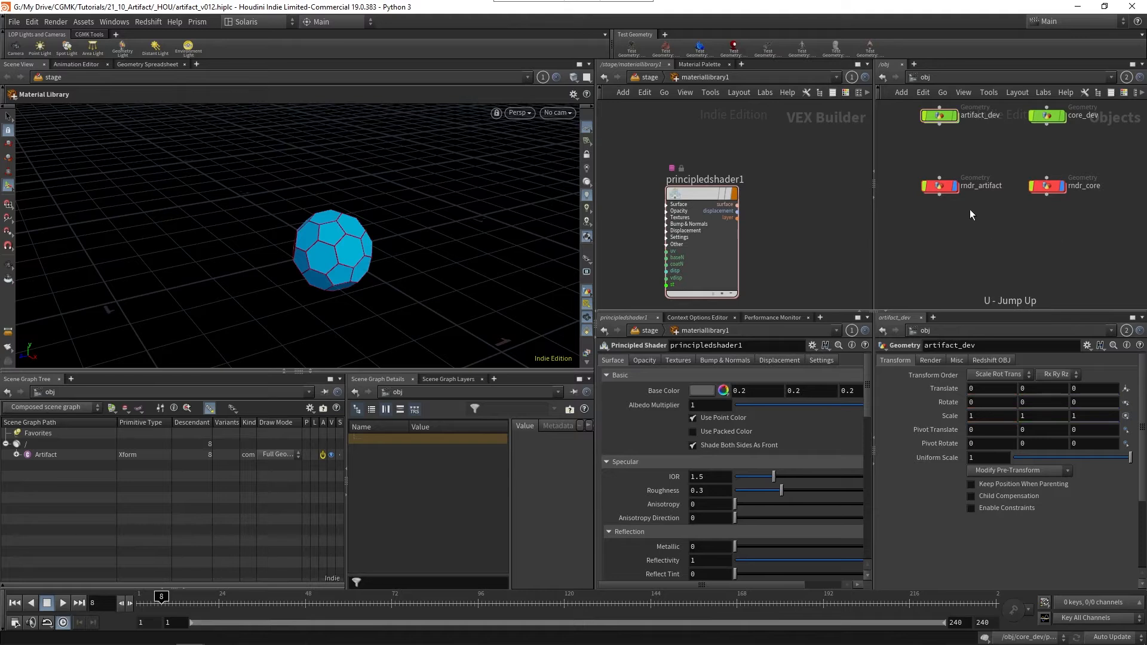
{"action": "double_click", "coordinate": [948, 190]}
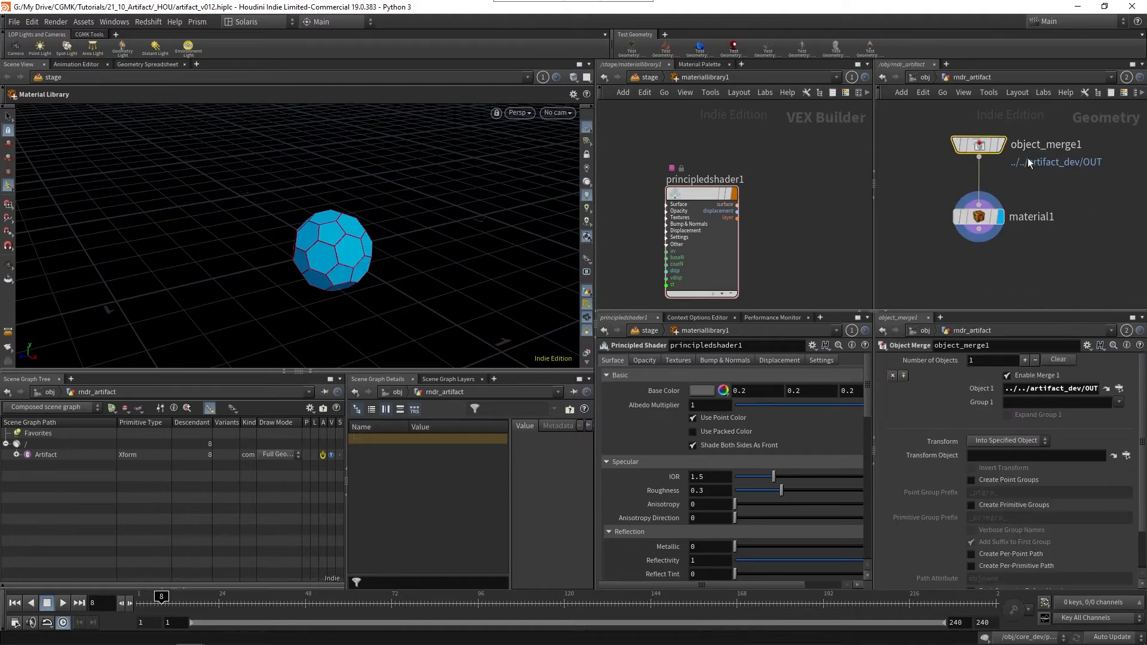
{"action": "left_click", "coordinate": [977, 216]}
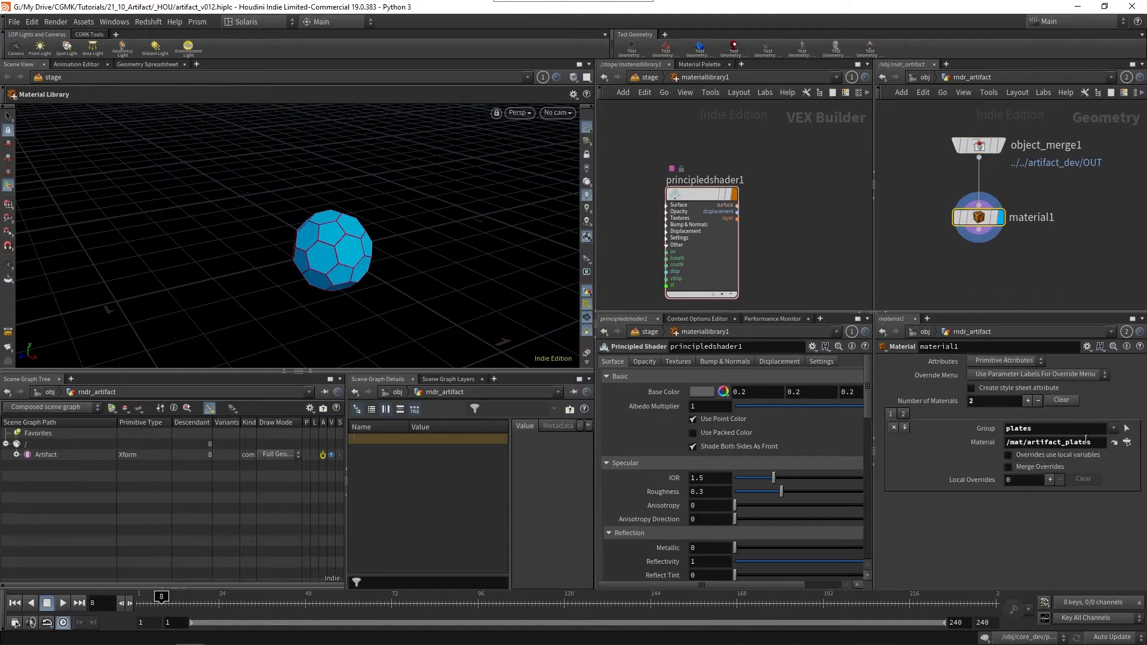
{"action": "left_click", "coordinate": [1113, 443]}
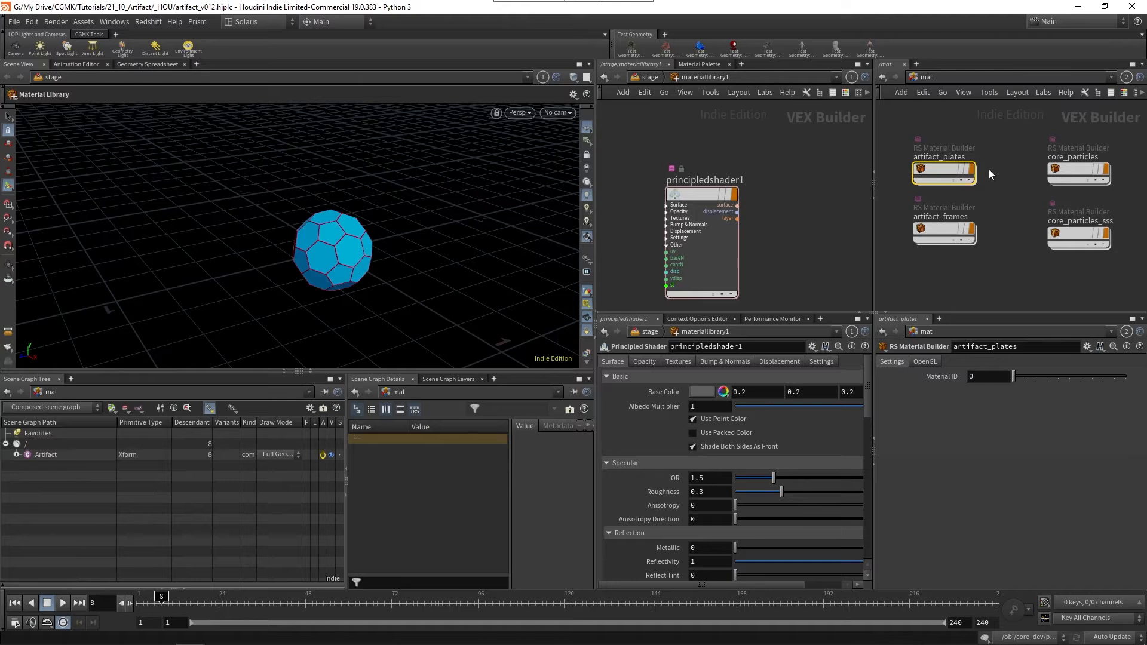
{"action": "middle_click_drag", "start_coordinate": [960, 252], "coordinate": [977, 233]}
{"action": "double_click", "coordinate": [962, 216]}
- Rename the Principled Shader as artifact_frames
{"action": "double_click", "coordinate": [704, 180]}
{"action": "type", "text": "artifact_fa"}
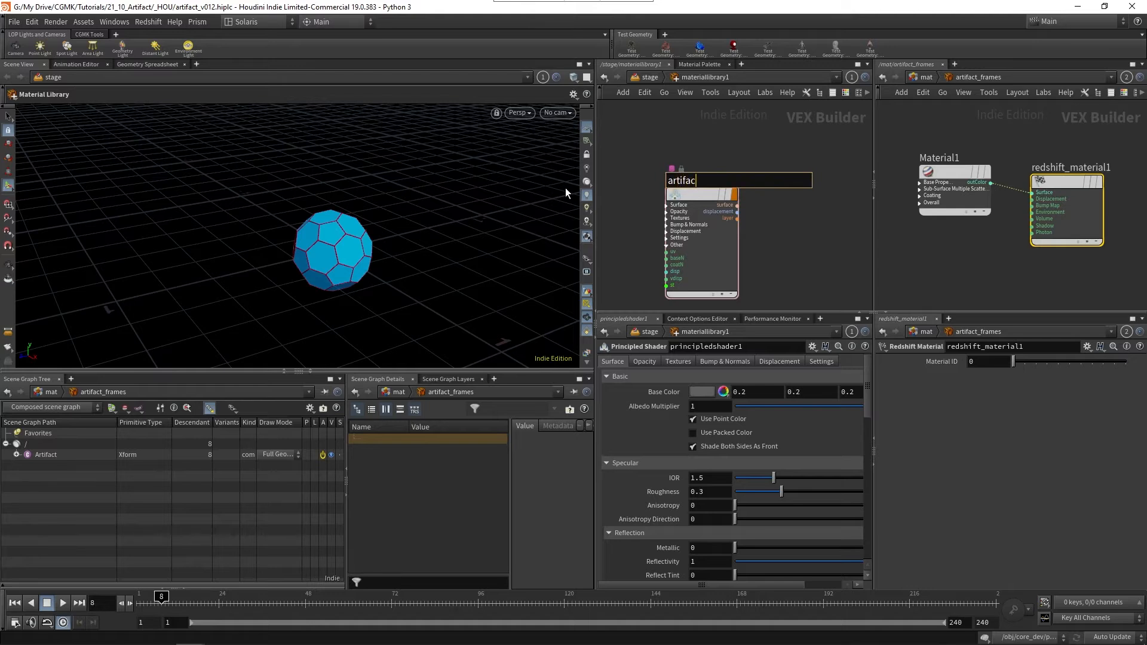
{"action": "key", "text": "BackSpace"}
{"action": "type", "text": "rames"}
{"action": "key", "text": "Return"}
- Copy the diffuse color of the Redshift Material1 to the artifact_frames shader's base color and turn off Use Point Color
{"action": "left_click", "coordinate": [924, 172]}
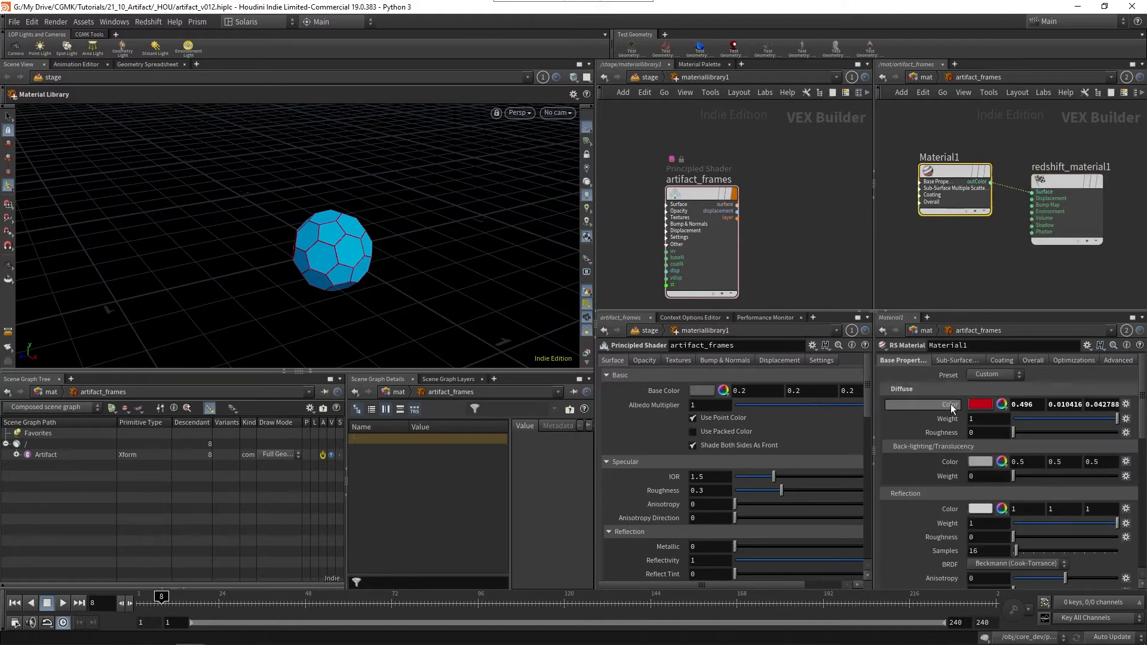
{"action": "right_click", "coordinate": [950, 404]}
{"action": "left_click", "coordinate": [987, 485]}
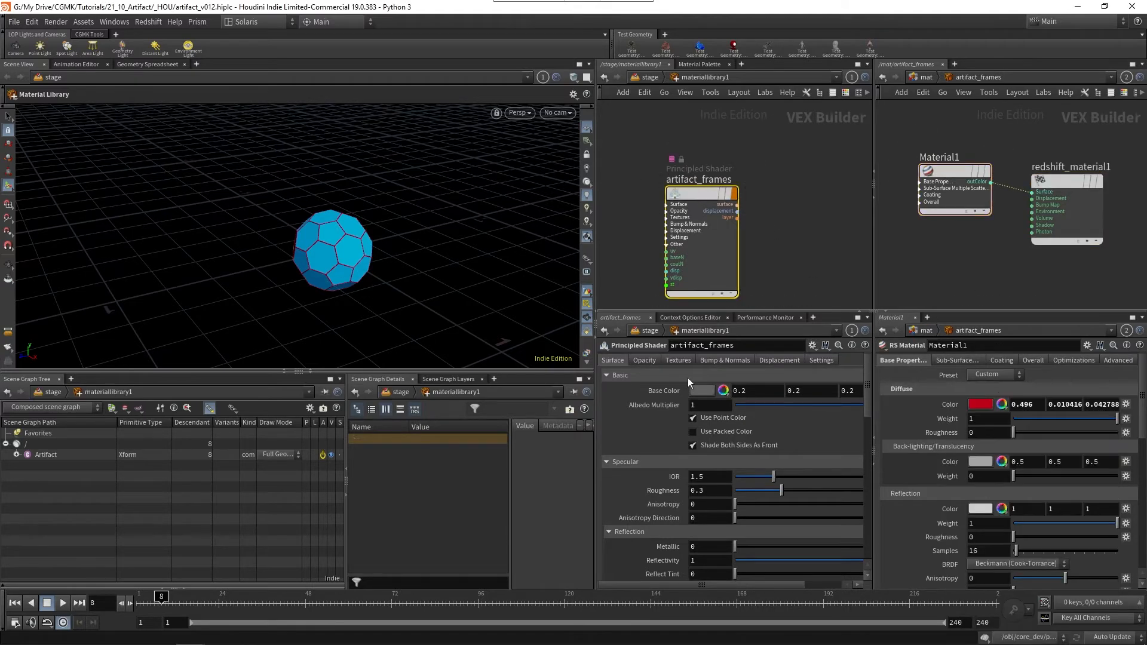
{"action": "right_click", "coordinate": [673, 392]}
{"action": "left_click", "coordinate": [707, 482]}
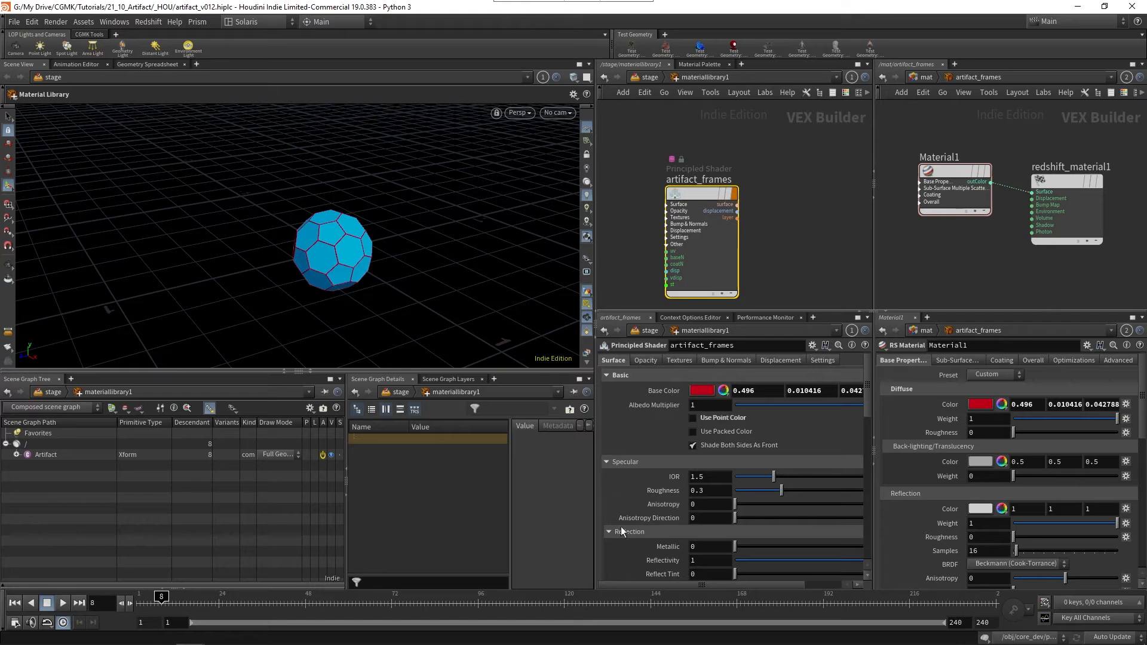
- Set the IOR of the artifact_frames shader to 1.8
{"action": "scroll", "coordinate": [869, 410], "scroll_direction": "down", "scroll_amount": 3}
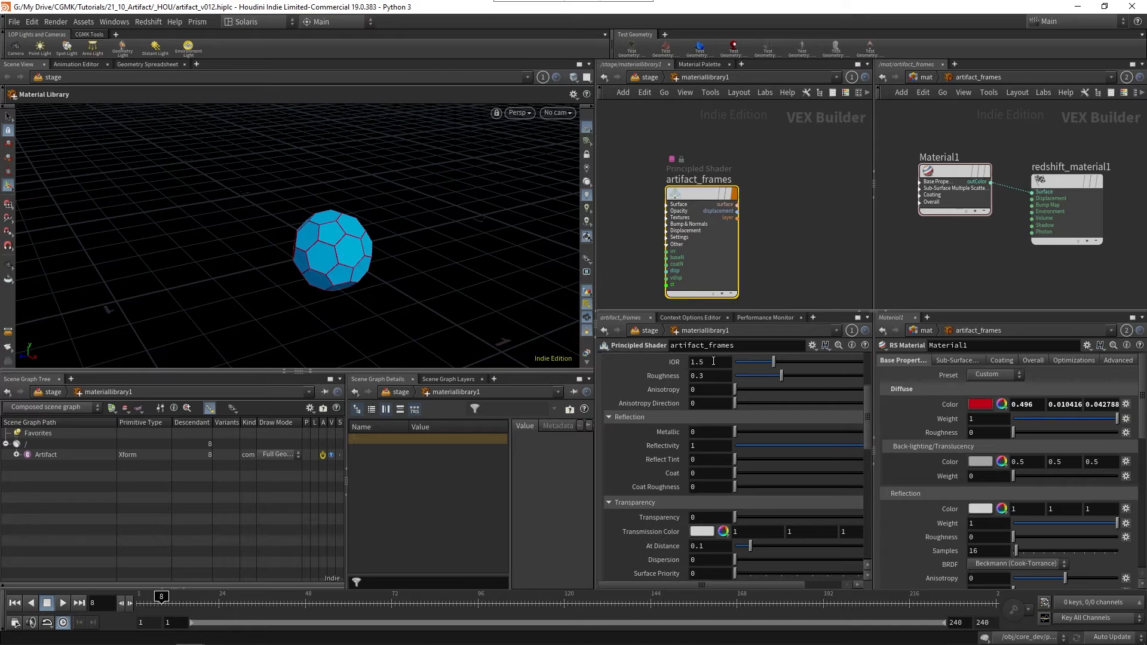
{"action": "scroll", "coordinate": [866, 399], "scroll_direction": "up", "scroll_amount": 1}
{"action": "key", "text": "BackSpace"}
{"action": "type", "text": "8"}
{"action": "key", "text": "Return"}
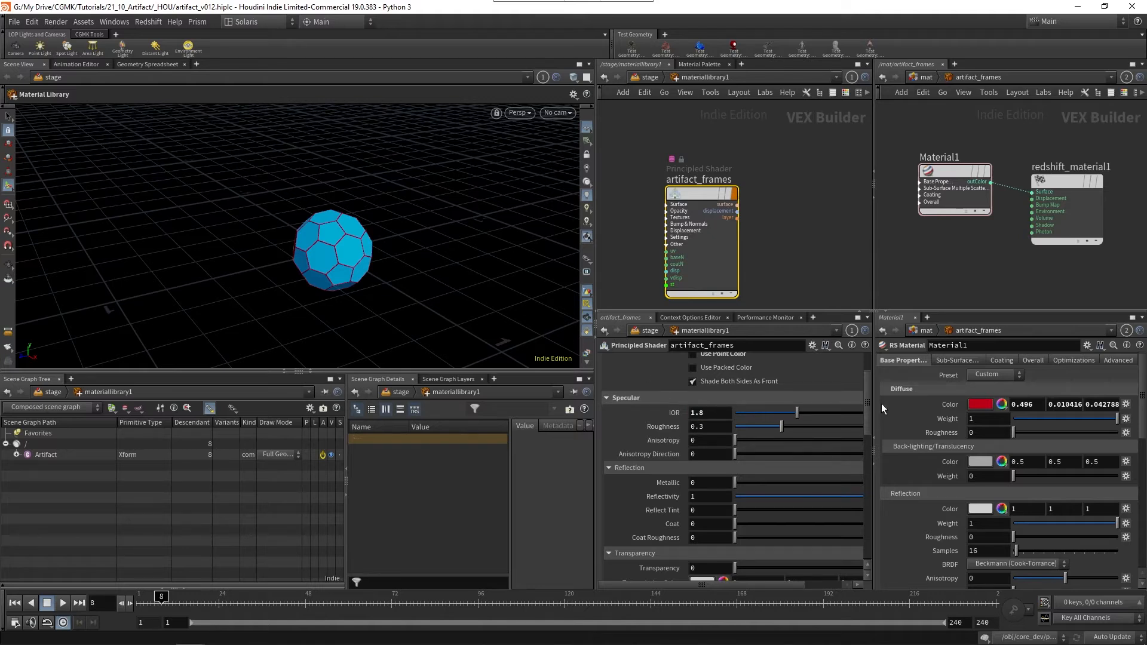
- Try 0.5 for the artifact_frames shader's Metallic value and settle on 0.4
{"action": "scroll", "coordinate": [866, 398], "scroll_direction": "down", "scroll_amount": 1}
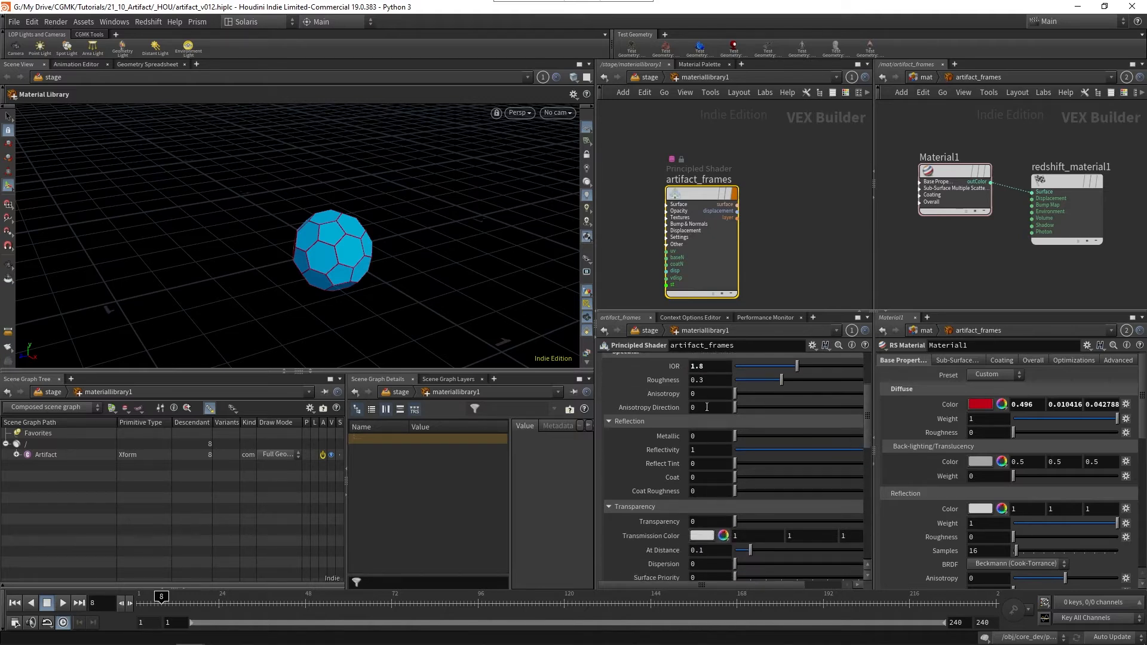
{"action": "left_click", "coordinate": [715, 437]}
{"action": "type", "text": "0.5"}
{"action": "key", "text": "Return"}
{"action": "left_click", "coordinate": [800, 161]}
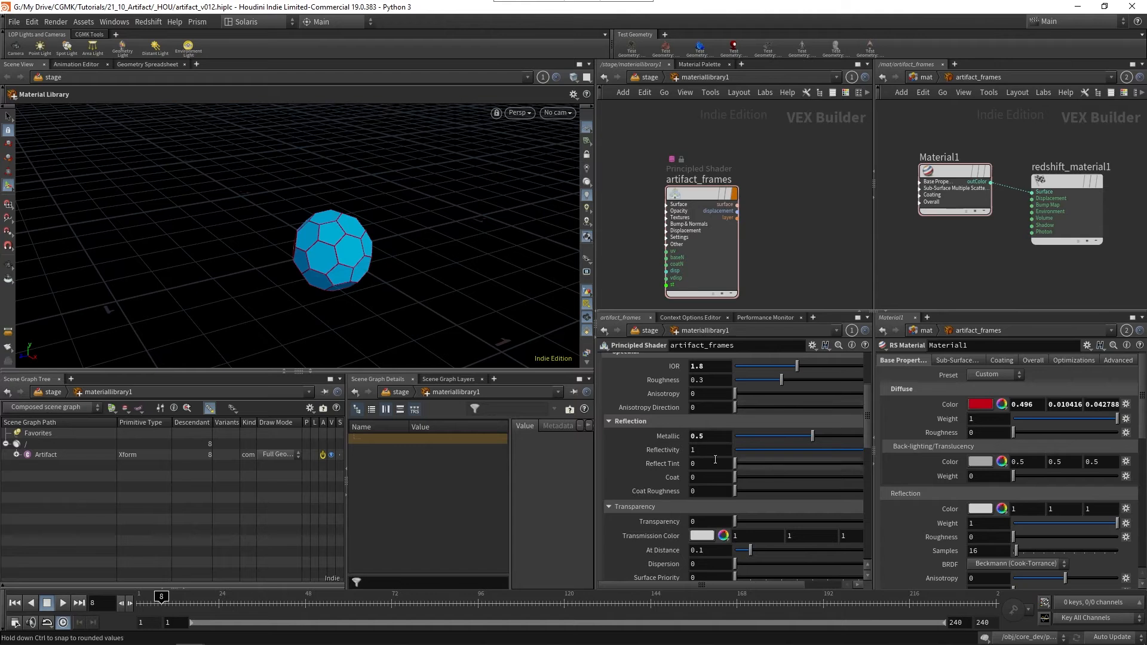
{"action": "left_click", "coordinate": [710, 436]}
{"action": "type", "text": "0.4"}
{"action": "key", "text": "Return"}
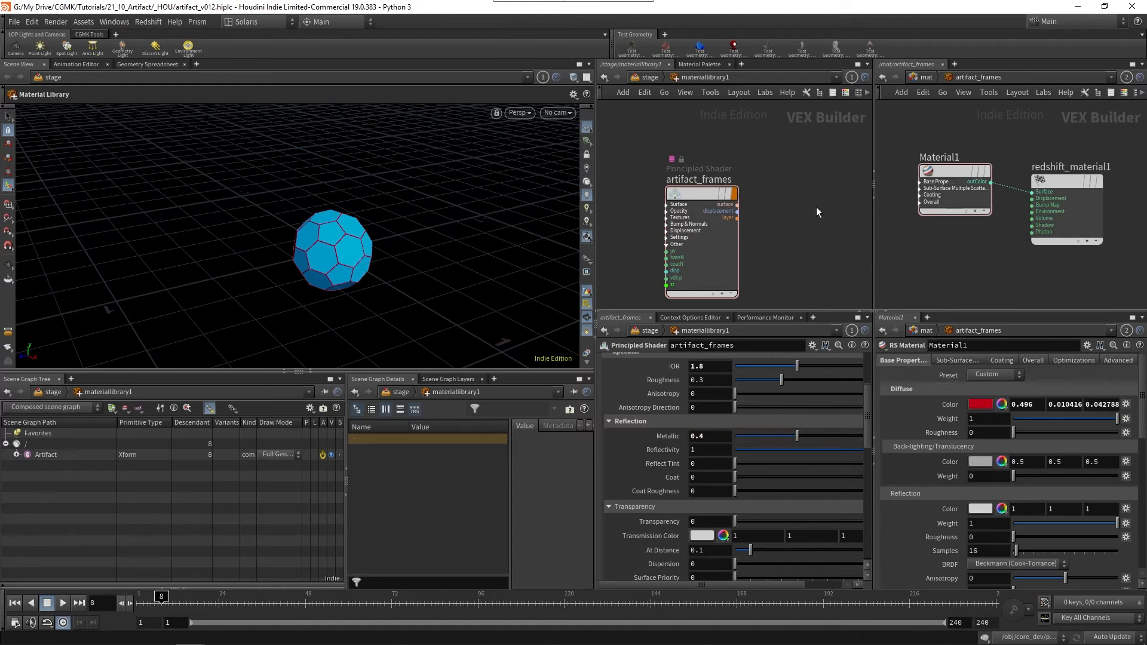
- Add a Material Builder node beside the artifact_frames shader inside the material library
{"action": "left_click_drag", "start_coordinate": [702, 196], "coordinate": [694, 163]}
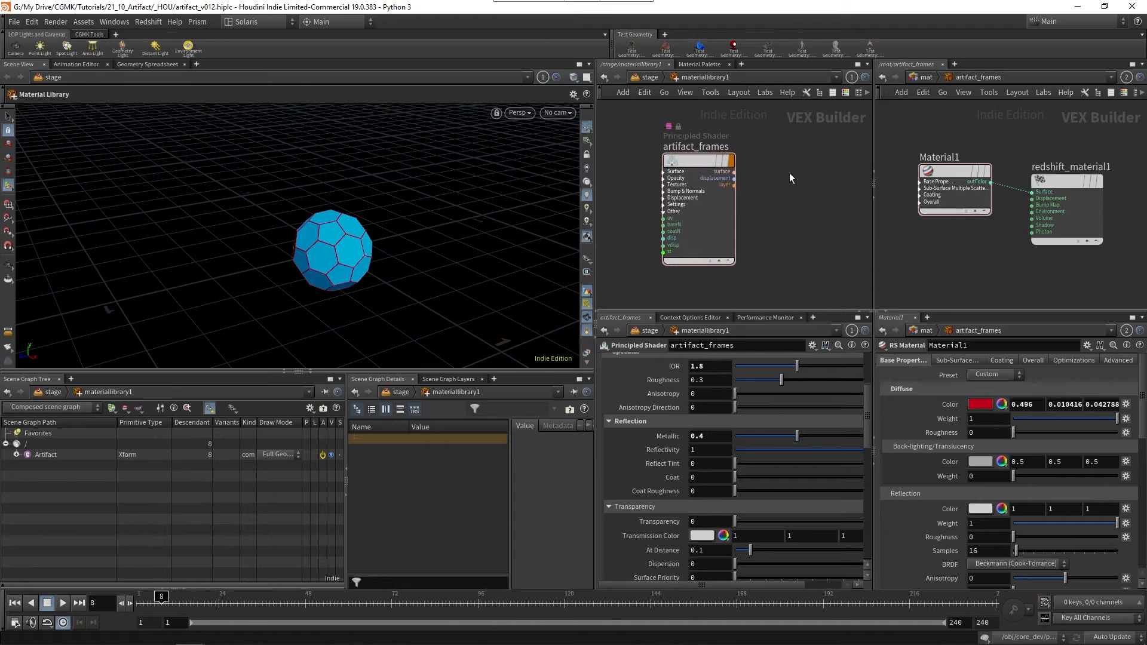
{"action": "scroll", "coordinate": [789, 185], "scroll_direction": "down", "scroll_amount": 2}
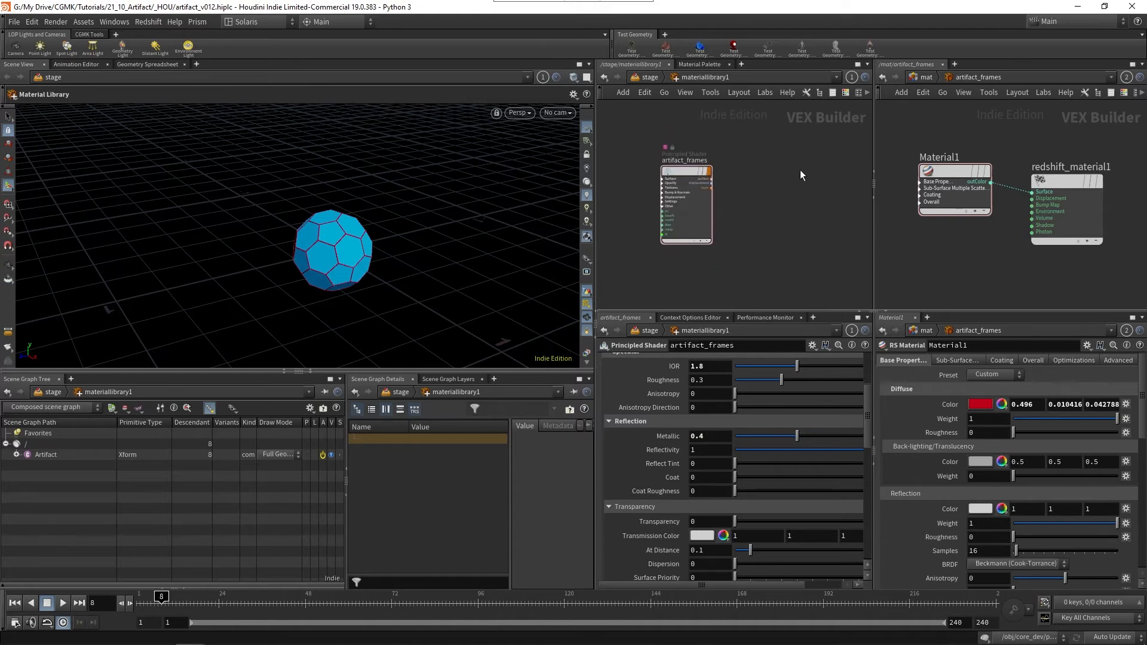
{"action": "key", "text": "u"}
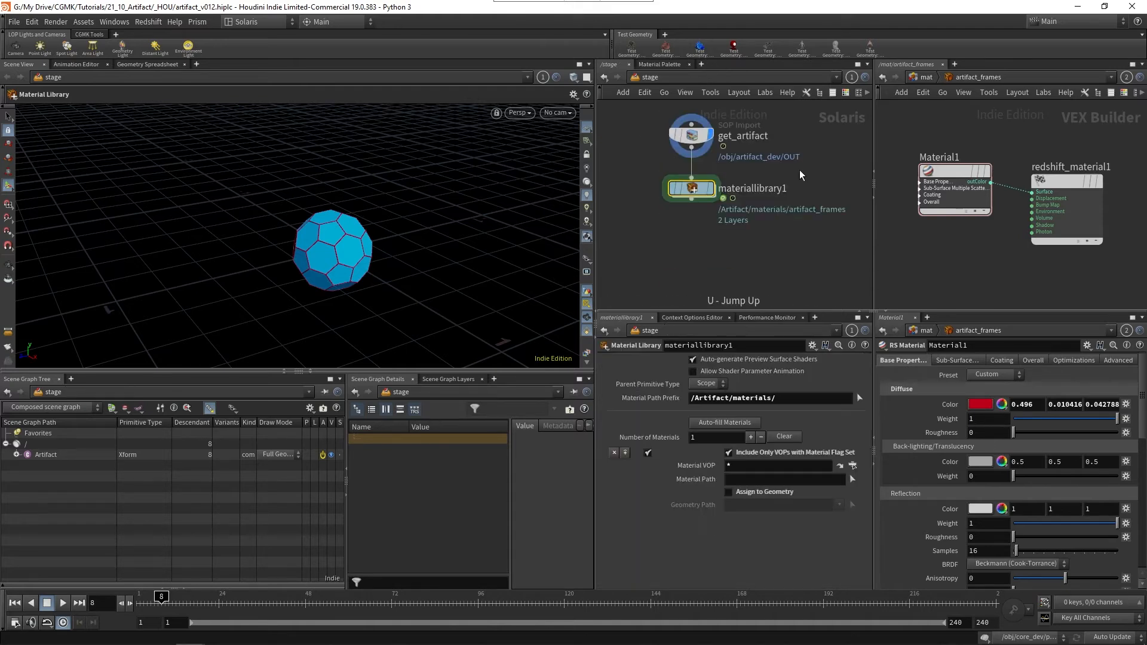
{"action": "double_click", "coordinate": [711, 189]}
{"action": "key", "text": "Tab"}
{"action": "mouse_move", "coordinate": [823, 169]}
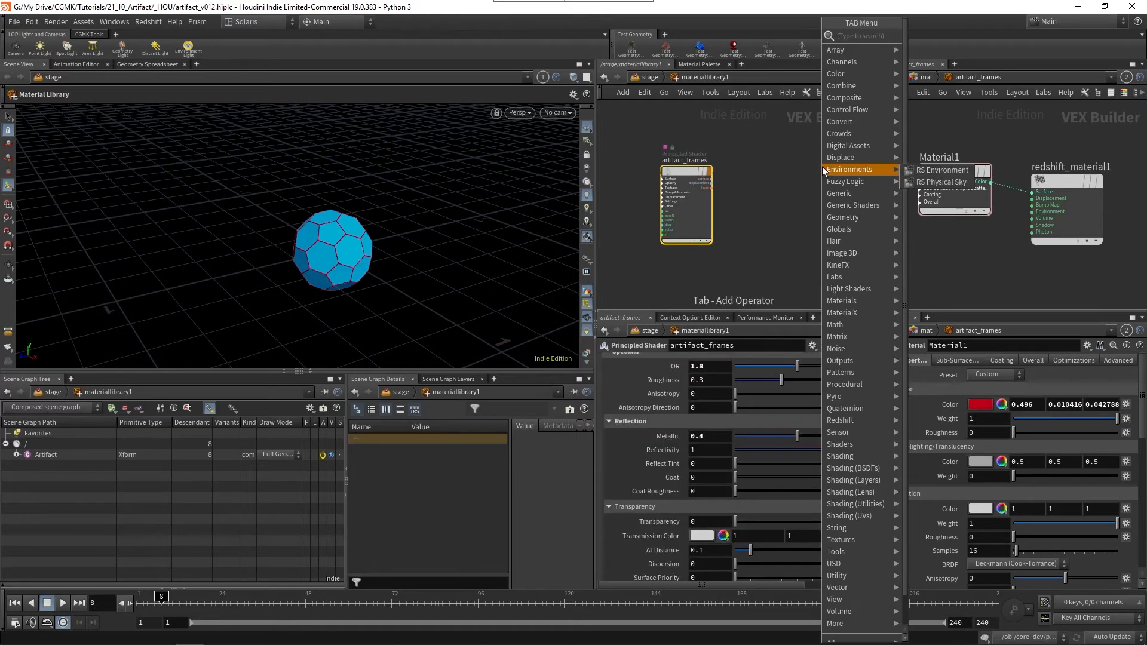
{"action": "type", "text": "mater"}
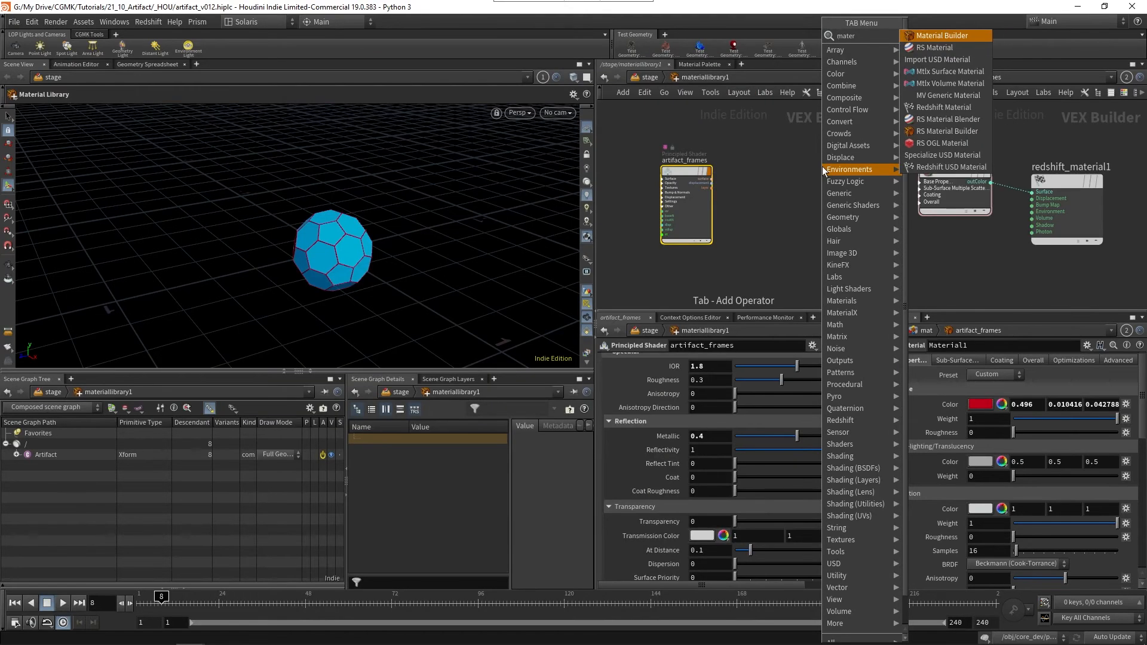
{"action": "key", "text": "Return"}
{"action": "left_click", "coordinate": [822, 166]}
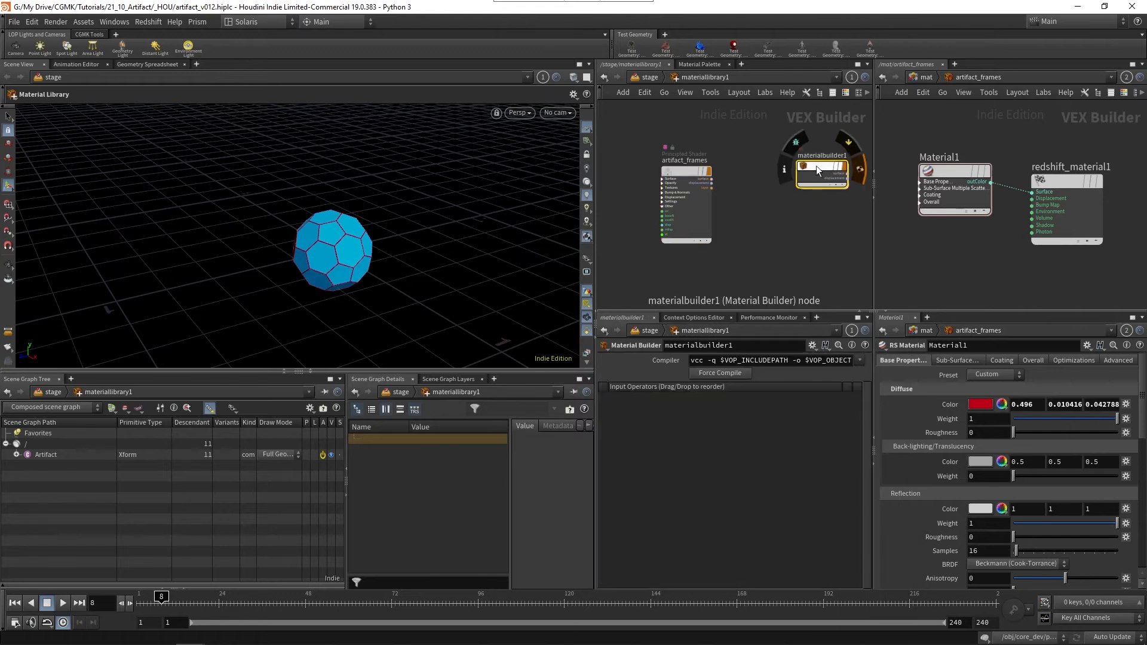
- Rename the new Material Builder as artifact_plates
{"action": "double_click", "coordinate": [848, 157]}
{"action": "key", "text": "ctrl+a"}
{"action": "type", "text": "art"}
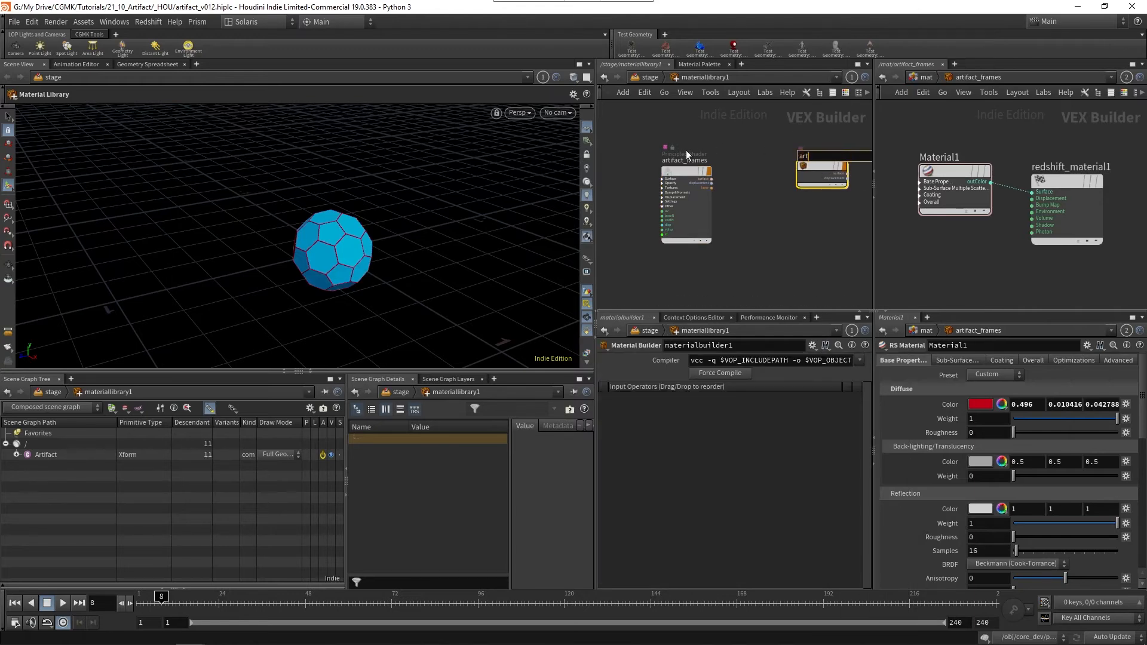
{"action": "type", "text": "ifact_plates"}
{"action": "key", "text": "Return"}
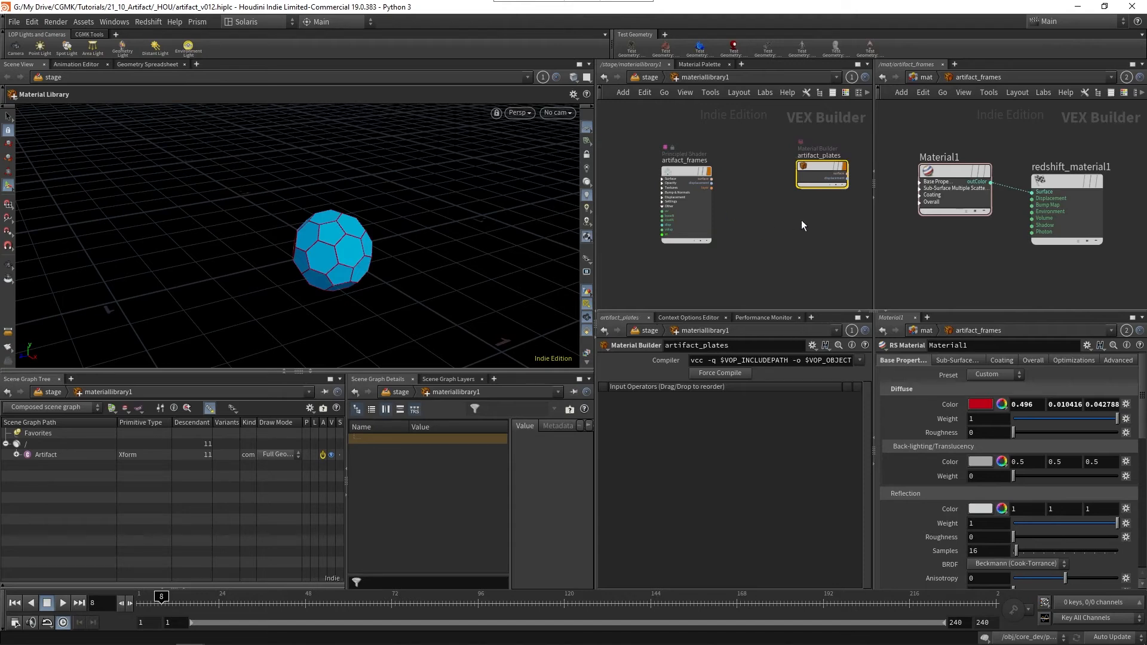
- Open the artifact_plates Material Builder and delete its default nodes, keeping only the output collect node
{"action": "double_click", "coordinate": [811, 171]}
{"action": "key", "text": "Tab"}
{"action": "key", "text": "Escape"}
{"action": "scroll", "coordinate": [763, 270], "scroll_direction": "down", "scroll_amount": 3}
{"action": "left_click_drag", "start_coordinate": [768, 274], "coordinate": [649, 124]}
{"action": "key", "text": "Delete"}
- Add a Principled Shader to the artifact_plates network
{"action": "key", "text": "Tab"}
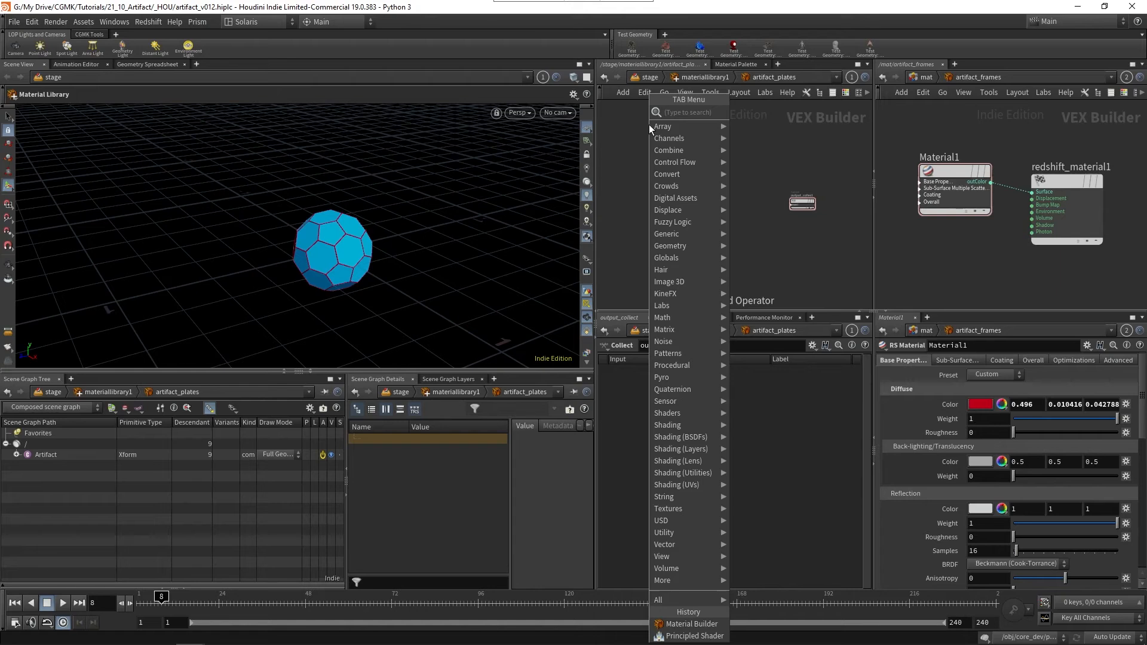
{"action": "type", "text": "prin"}
{"action": "key", "text": "Down"}
{"action": "key", "text": "Return"}
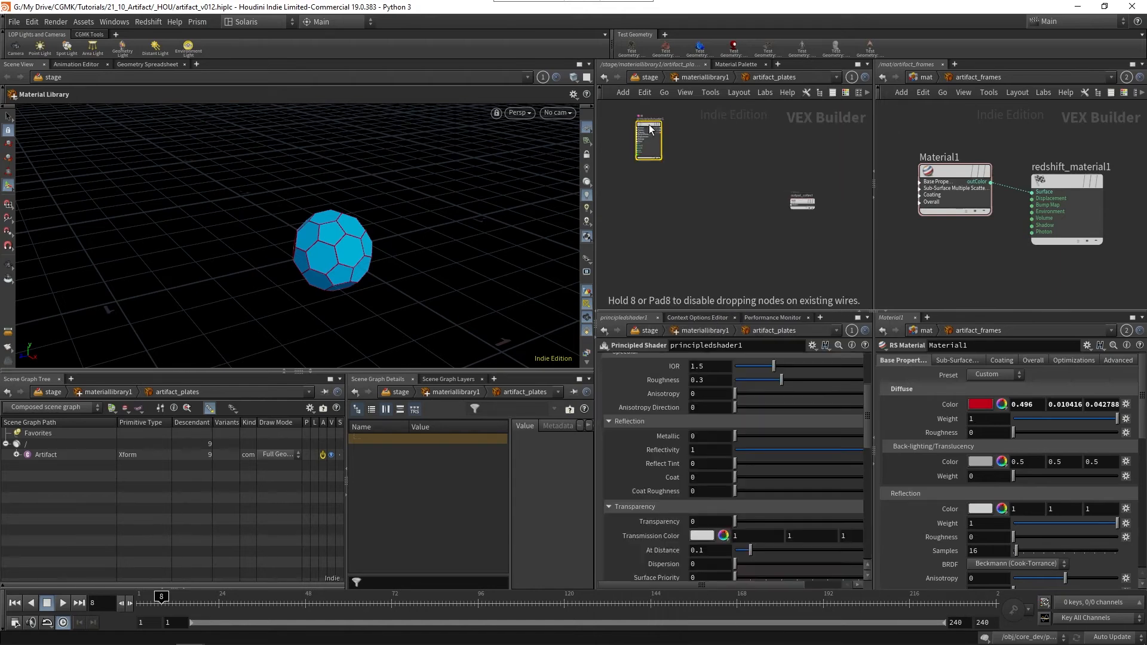
{"action": "left_click", "coordinate": [747, 192]}
- Connect the Principled Shader's surface output to the output collect node's shader input
{"action": "scroll", "coordinate": [762, 192], "scroll_direction": "up", "scroll_amount": 6}
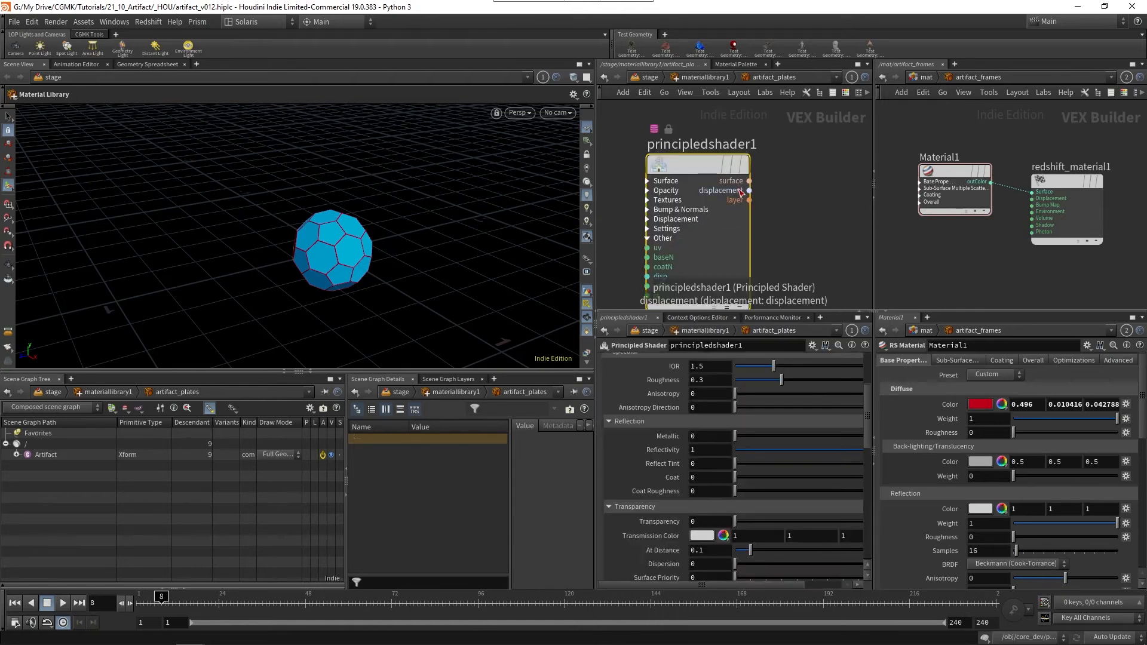
{"action": "left_click", "coordinate": [749, 180]}
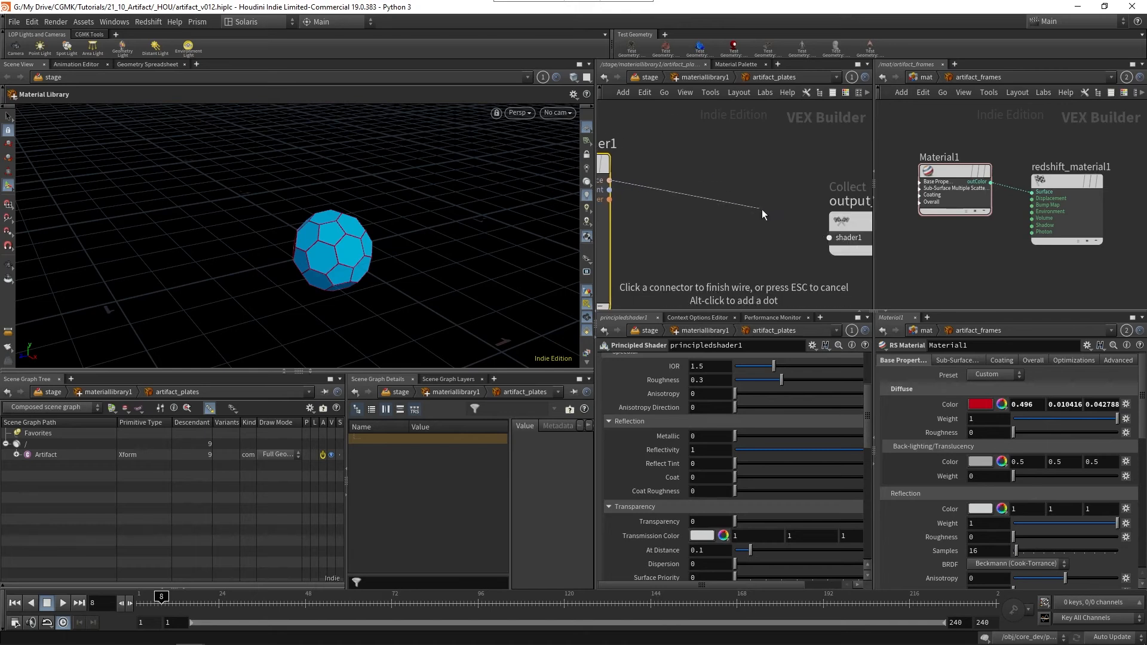
{"action": "left_click", "coordinate": [722, 241]}
{"action": "middle_click_drag", "start_coordinate": [712, 170], "coordinate": [846, 150]}
{"action": "scroll", "coordinate": [793, 181], "scroll_direction": "down", "scroll_amount": 3}
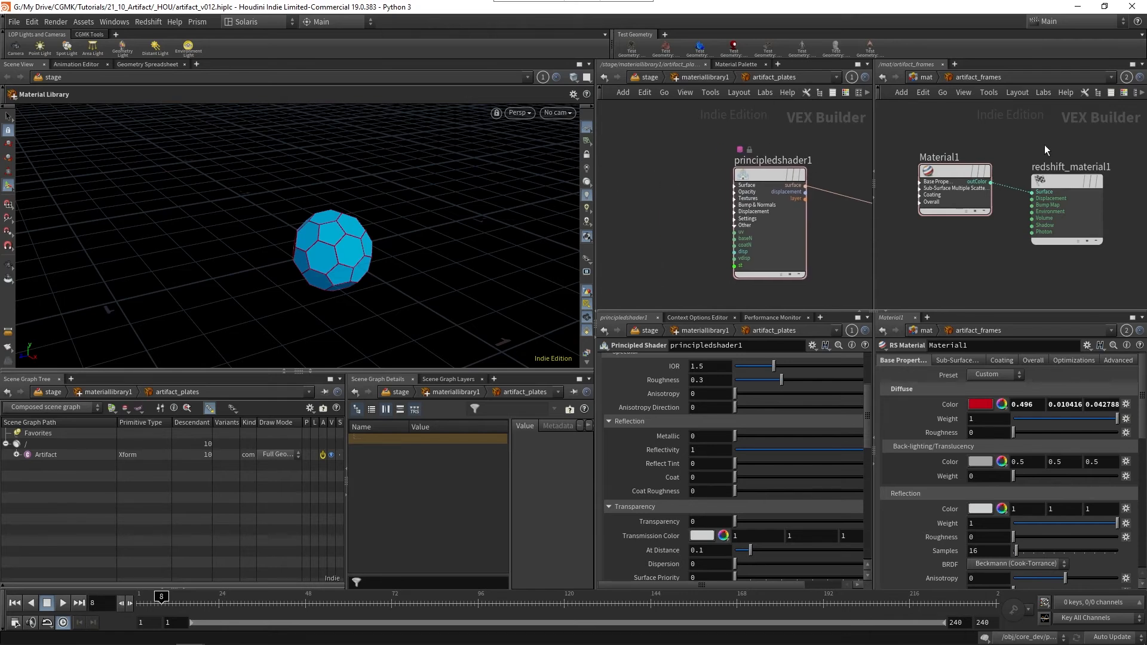
- Open the Redshift artifact_plates material and show its Fresnel1 node's parameters for reference
{"action": "key", "text": "u"}
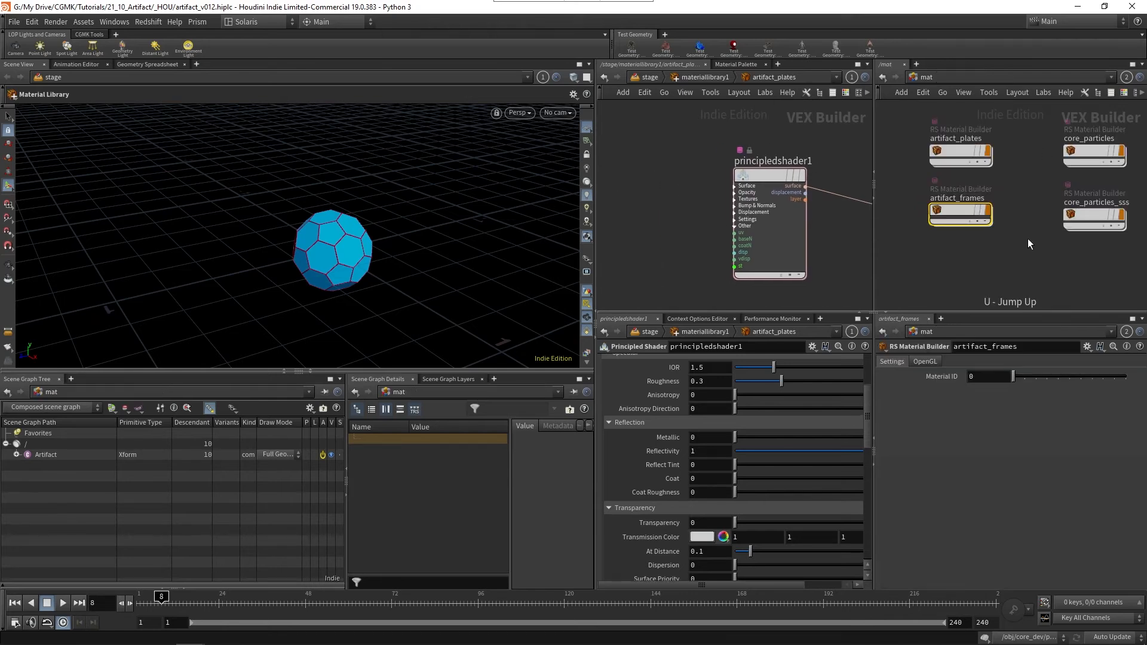
{"action": "double_click", "coordinate": [954, 154]}
{"action": "left_click", "coordinate": [925, 144]}
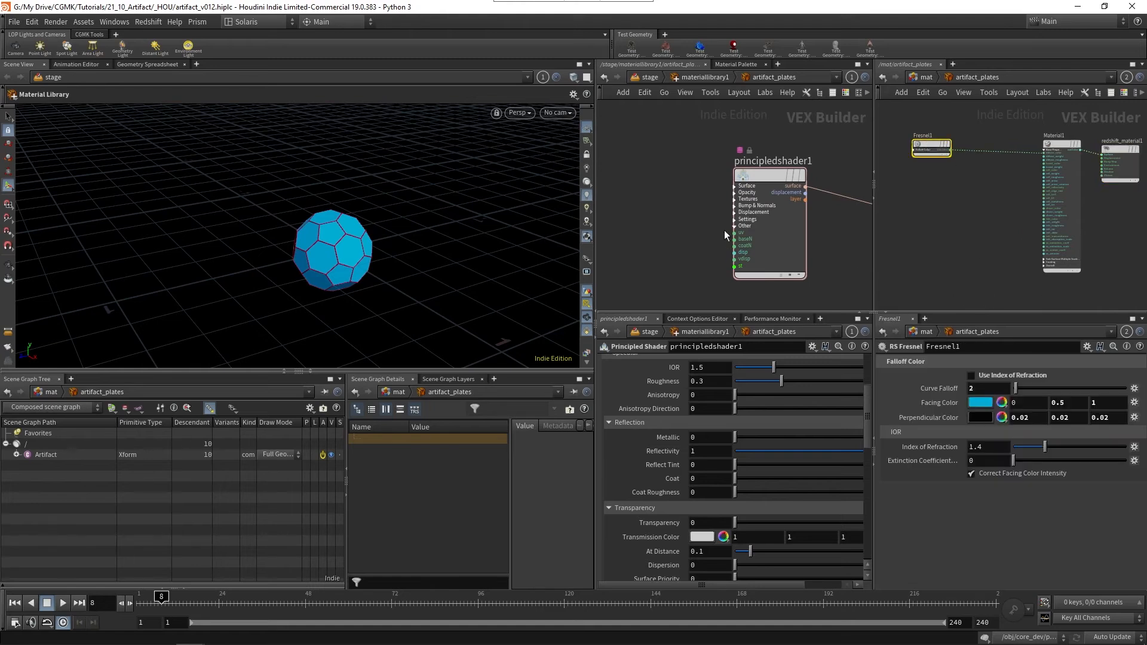
- Add an Edge Falloff node and place it ahead of the Principled Shader in the artifact_plates network
{"action": "key", "text": "Tab"}
{"action": "type", "text": "fall"}
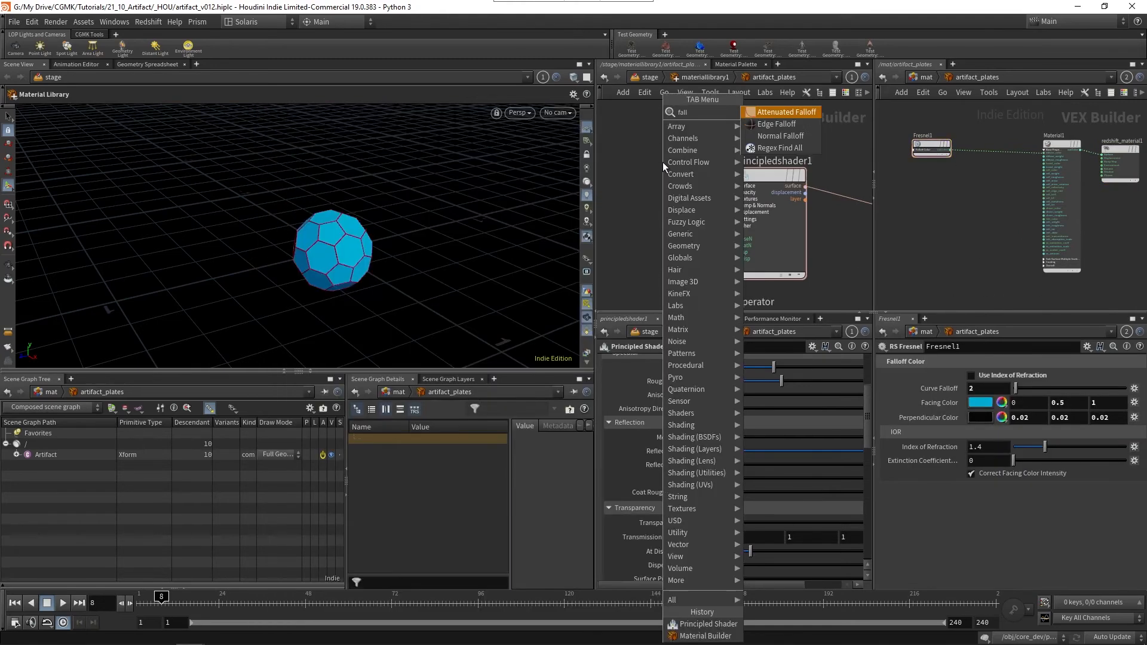
{"action": "key", "text": "Down"}
{"action": "key", "text": "Return"}
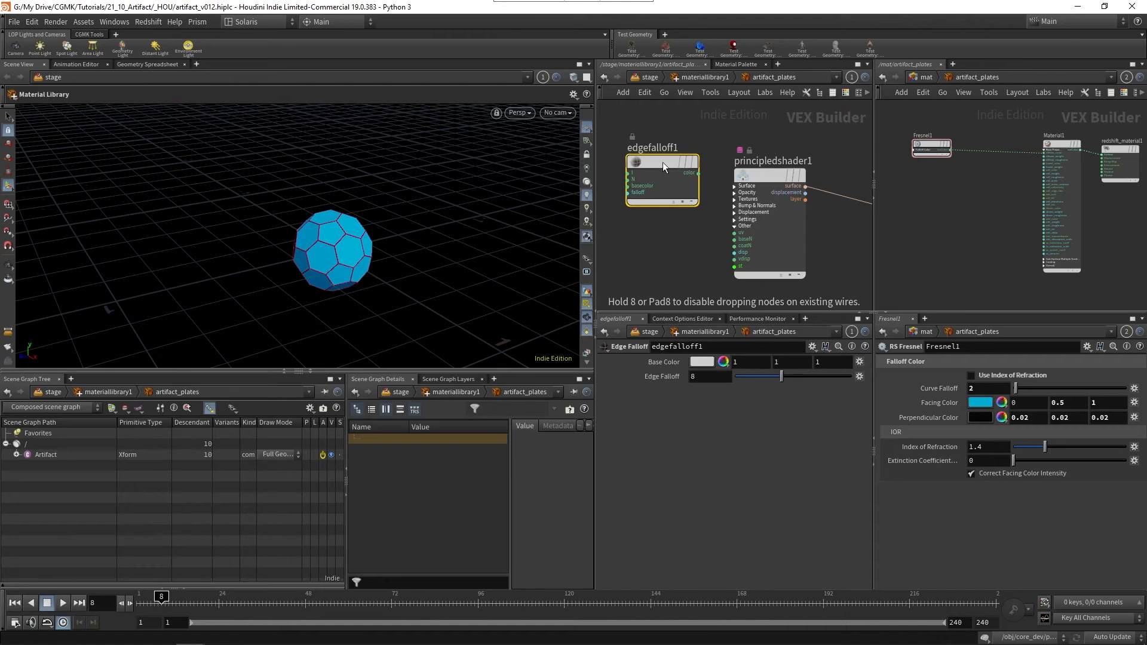
{"action": "left_click", "coordinate": [662, 163]}
{"action": "middle_click_drag", "start_coordinate": [704, 217], "coordinate": [735, 211]}
{"action": "scroll", "coordinate": [733, 209], "scroll_direction": "down", "scroll_amount": 1}
{"action": "left_click_drag", "start_coordinate": [714, 180], "coordinate": [654, 173]}
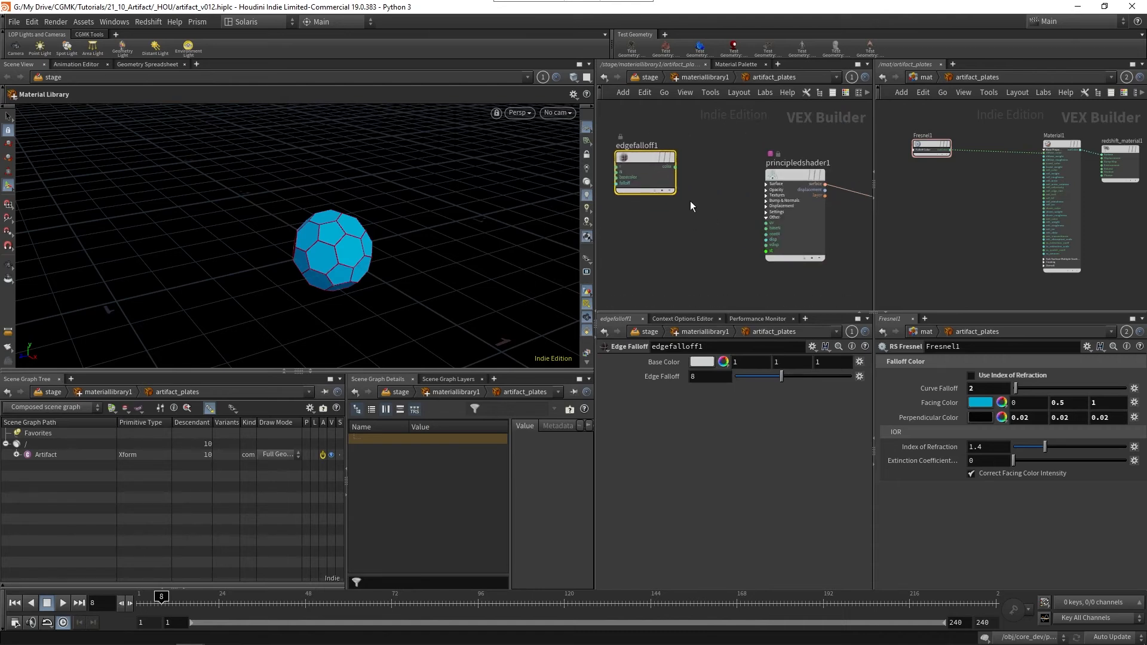
- Connect the Edge Falloff node's color output to the Principled Shader's base color input
{"action": "left_click", "coordinate": [690, 201]}
{"action": "scroll", "coordinate": [693, 168], "scroll_direction": "up", "scroll_amount": 3}
{"action": "left_click", "coordinate": [645, 162]}
{"action": "left_click", "coordinate": [809, 192]}
{"action": "left_click", "coordinate": [829, 206]}
{"action": "middle_click_drag", "start_coordinate": [693, 207], "coordinate": [767, 216]}
{"action": "scroll", "coordinate": [767, 217], "scroll_direction": "down", "scroll_amount": 2}
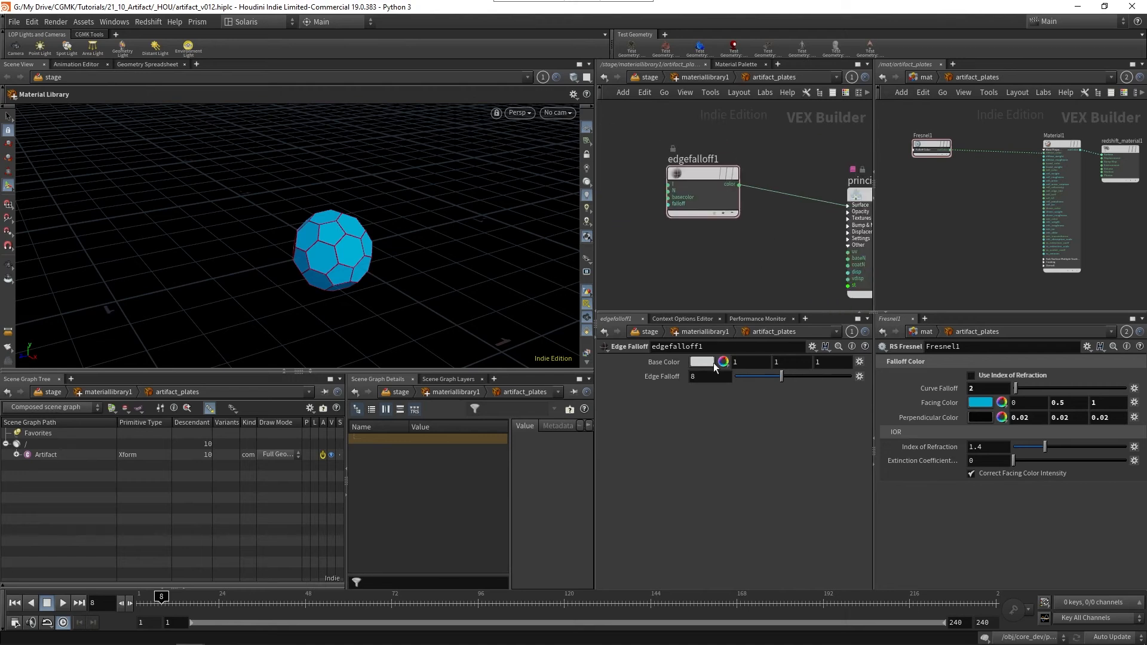
- Set the Edge Falloff node's falloff value to 2
{"action": "left_click", "coordinate": [700, 378]}
{"action": "type", "text": "2"}
{"action": "key", "text": "Return"}
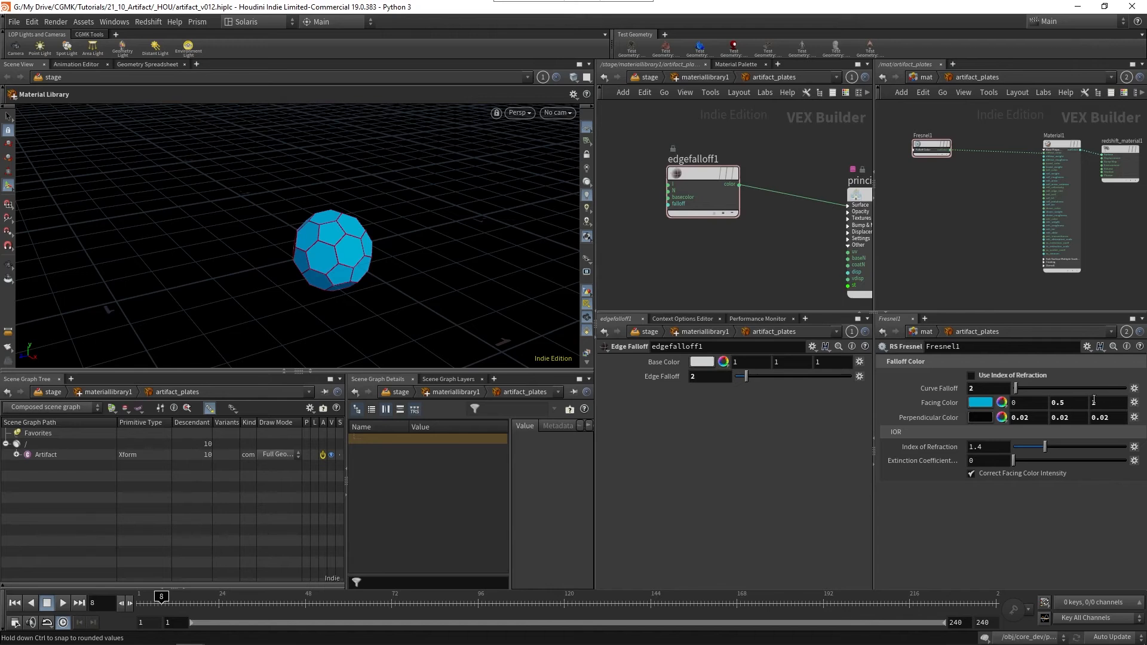
- Copy the facing color of the Redshift Fresnel1 node to the Edge Falloff node's base color
{"action": "right_click", "coordinate": [949, 409]}
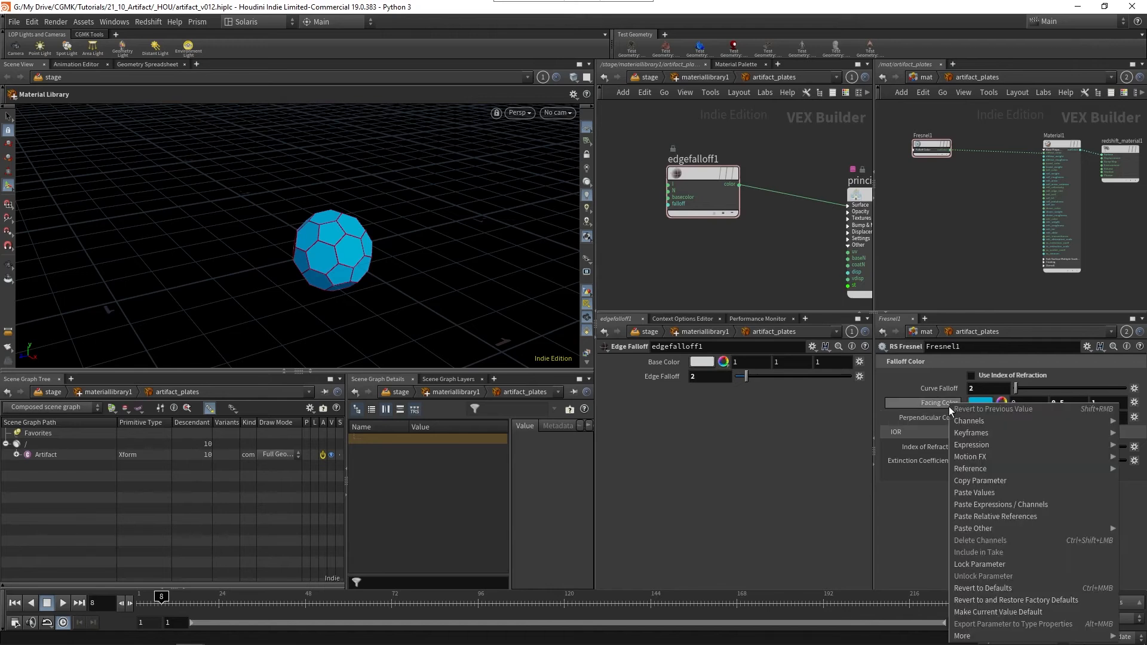
{"action": "left_click", "coordinate": [982, 481]}
{"action": "left_click", "coordinate": [697, 166]}
{"action": "right_click", "coordinate": [671, 362]}
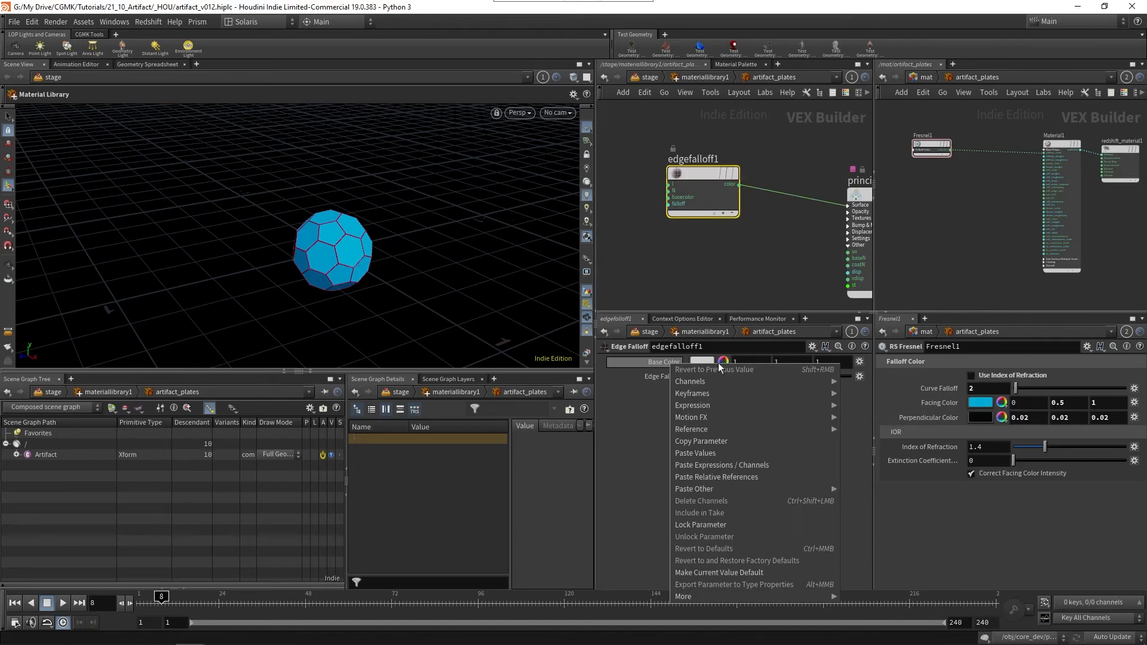
{"action": "left_click", "coordinate": [710, 464]}
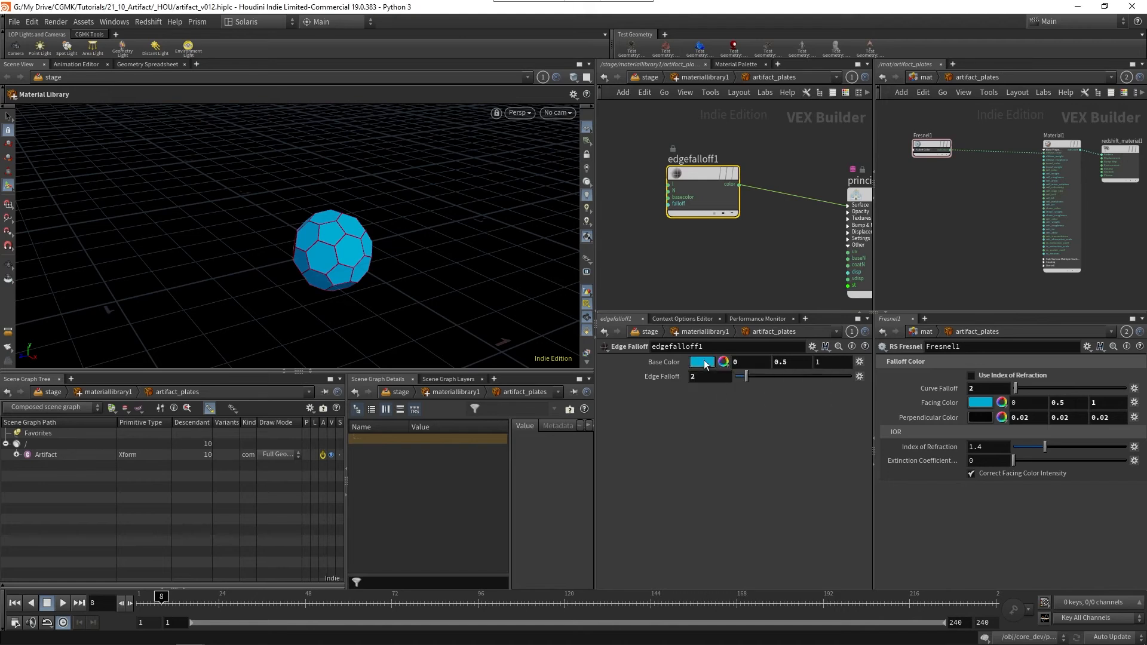
- Set the saturation of the Edge Falloff node's base color to 0.95
{"action": "left_click", "coordinate": [705, 362]}
{"action": "left_click_drag", "start_coordinate": [678, 429], "coordinate": [653, 434]}
{"action": "type", "text": "0.95"}
{"action": "key", "text": "Return"}
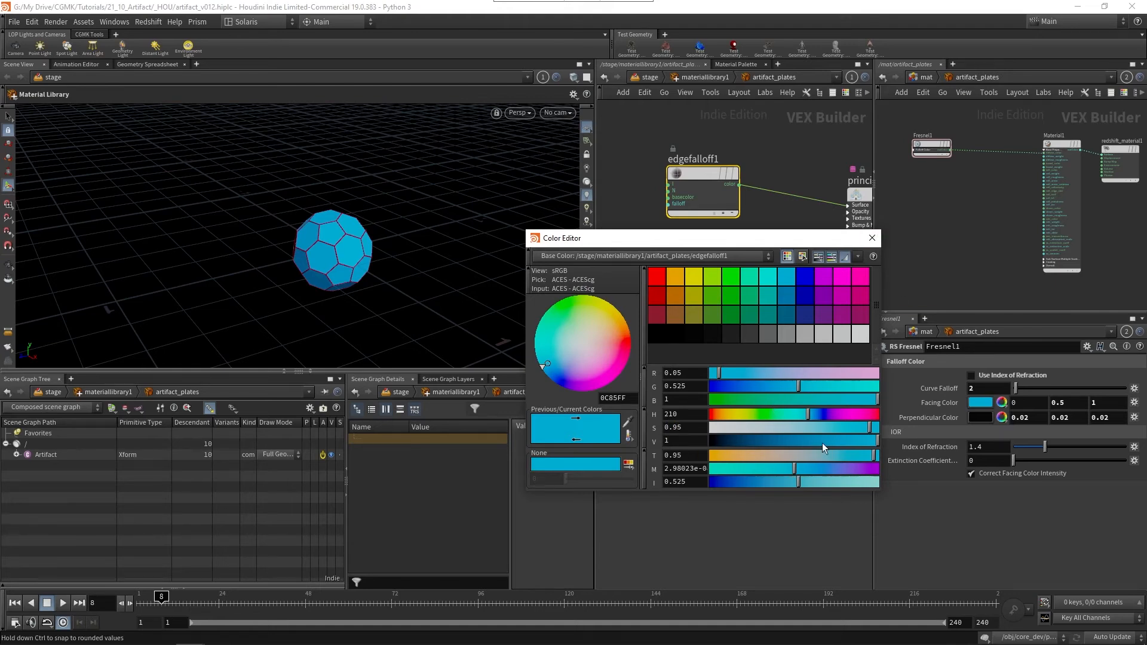
{"action": "left_click", "coordinate": [871, 237]}
- Set the IOR of the artifact_plates Principled Shader to 1.6 and its specular roughness to 0.05
{"action": "middle_click_drag", "start_coordinate": [739, 146], "coordinate": [713, 143]}
{"action": "scroll", "coordinate": [713, 144], "scroll_direction": "down", "scroll_amount": 2}
{"action": "left_click", "coordinate": [771, 176]}
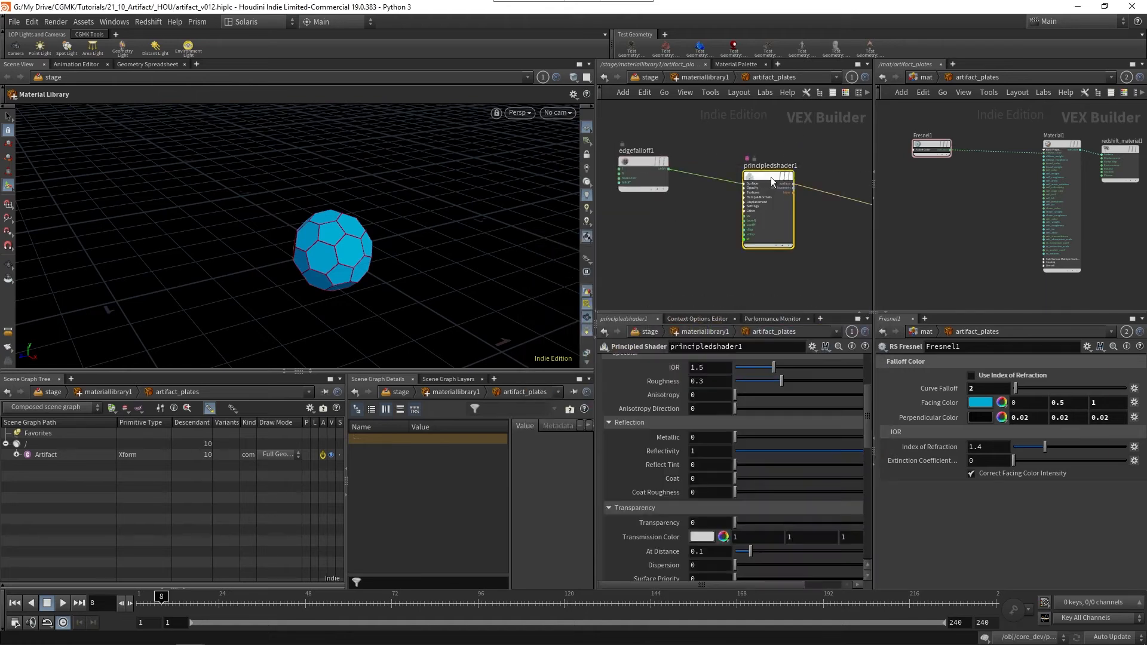
{"action": "left_click_drag", "start_coordinate": [868, 428], "coordinate": [872, 405]}
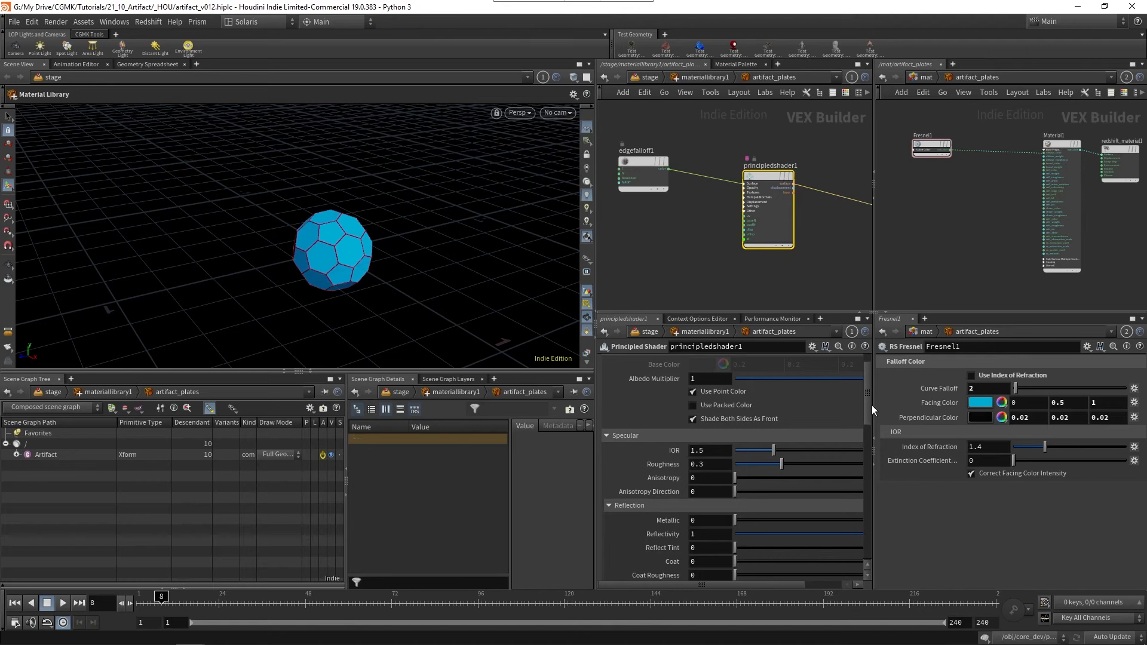
{"action": "left_click", "coordinate": [713, 445]}
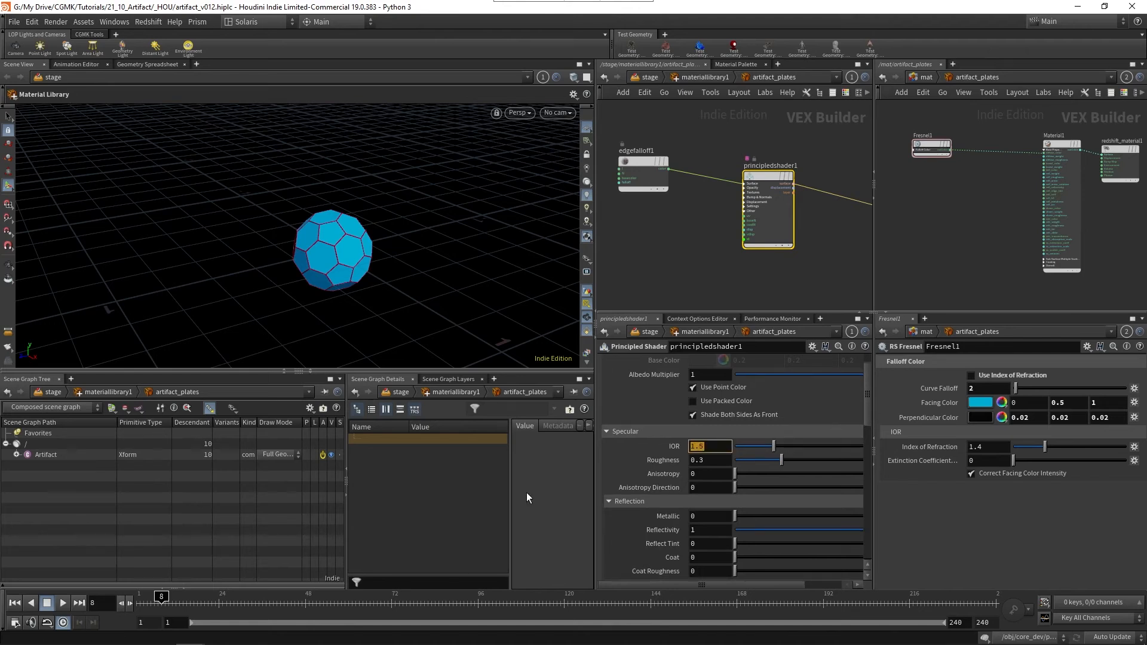
{"action": "type", "text": "1.6"}
{"action": "key", "text": "Return"}
{"action": "left_click_drag", "start_coordinate": [641, 162], "coordinate": [663, 172]}
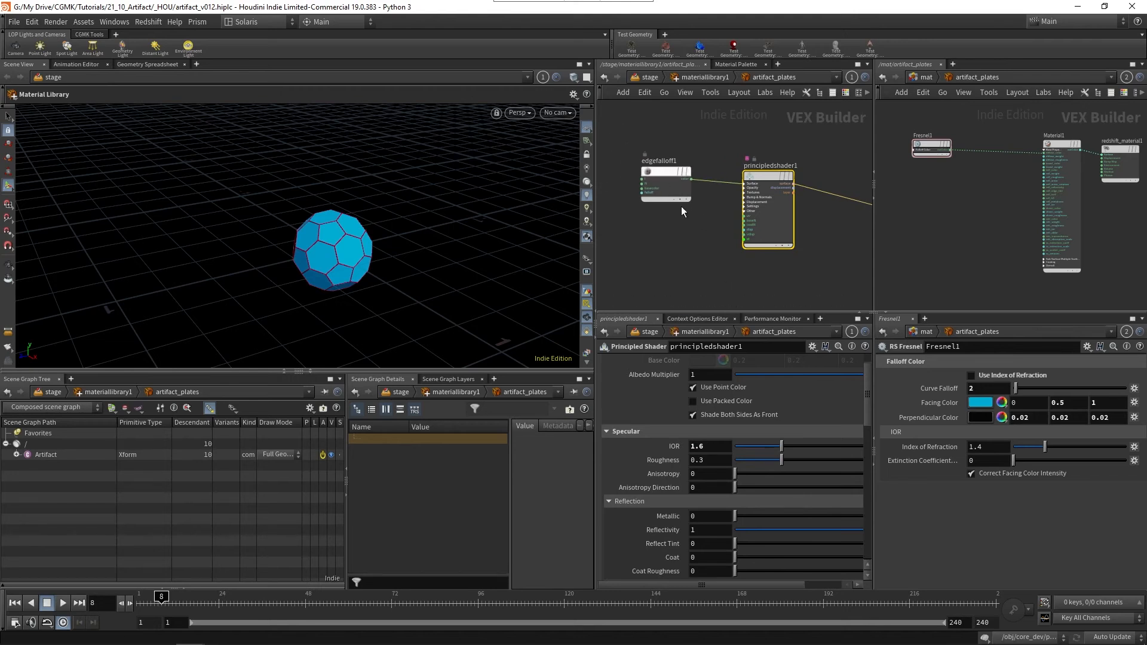
{"action": "left_click", "coordinate": [699, 459]}
{"action": "type", "text": "0.05"}
{"action": "key", "text": "Return"}
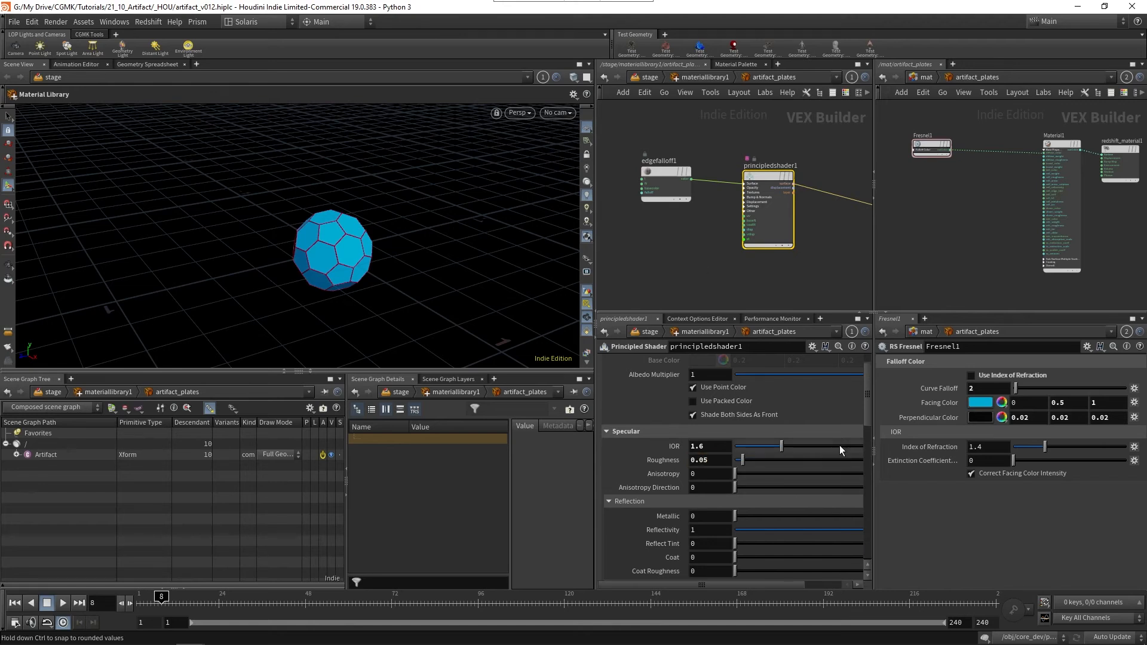
- Set the Principled Shader's transparency to 0.6 and its dispersion to 0.1, and move the Edge Falloff node closer
{"action": "left_click_drag", "start_coordinate": [866, 400], "coordinate": [876, 448]}
{"action": "left_click", "coordinate": [702, 459]}
{"action": "type", "text": "0.6"}
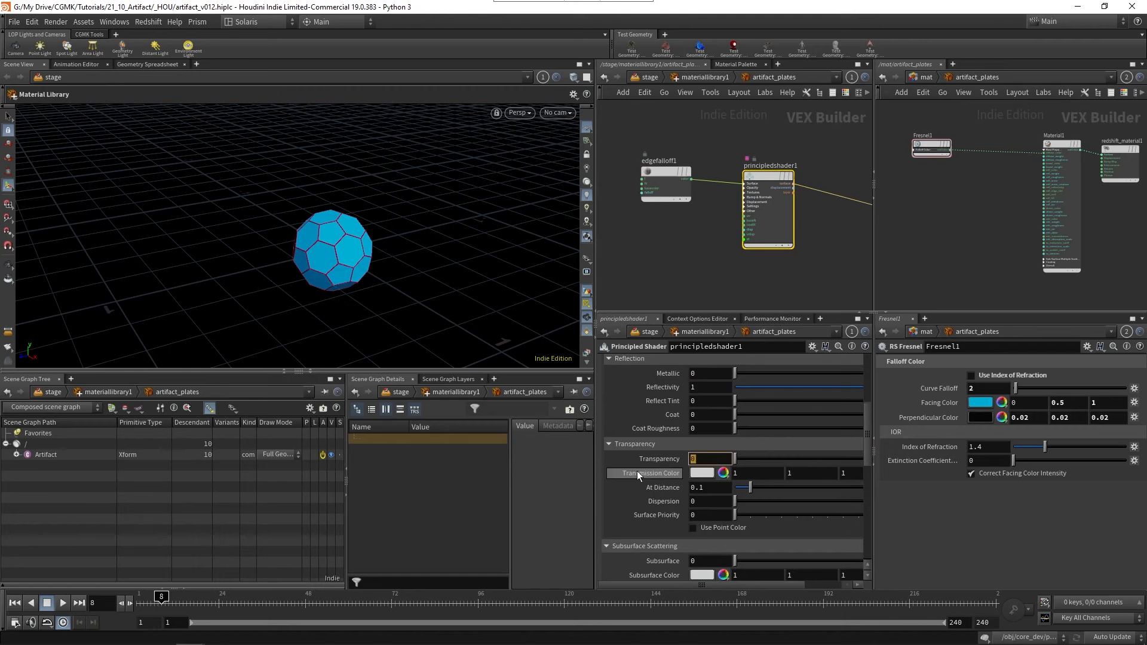
{"action": "key", "text": "Return"}
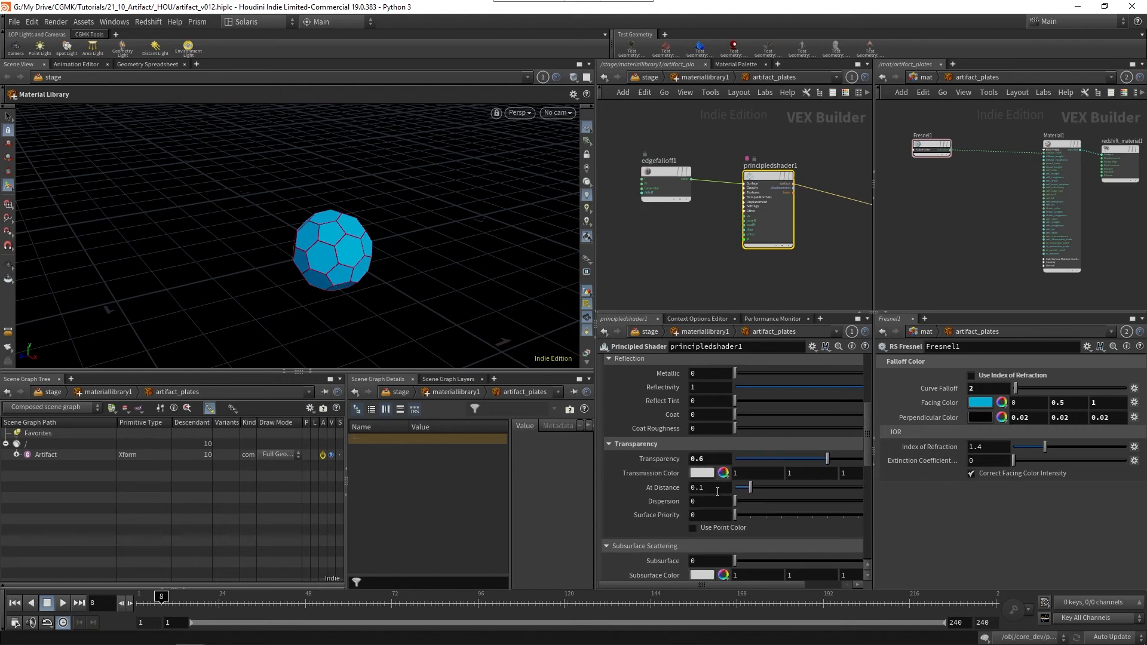
{"action": "left_click", "coordinate": [709, 503]}
{"action": "type", "text": "0.1"}
{"action": "key", "text": "Return"}
{"action": "left_click", "coordinate": [690, 201]}
{"action": "left_click_drag", "start_coordinate": [659, 175], "coordinate": [686, 179]}
{"action": "left_click_drag", "start_coordinate": [866, 450], "coordinate": [876, 385]}
- Return to the stage level and add an Assign Material node below the material library
{"action": "key", "text": "u"}
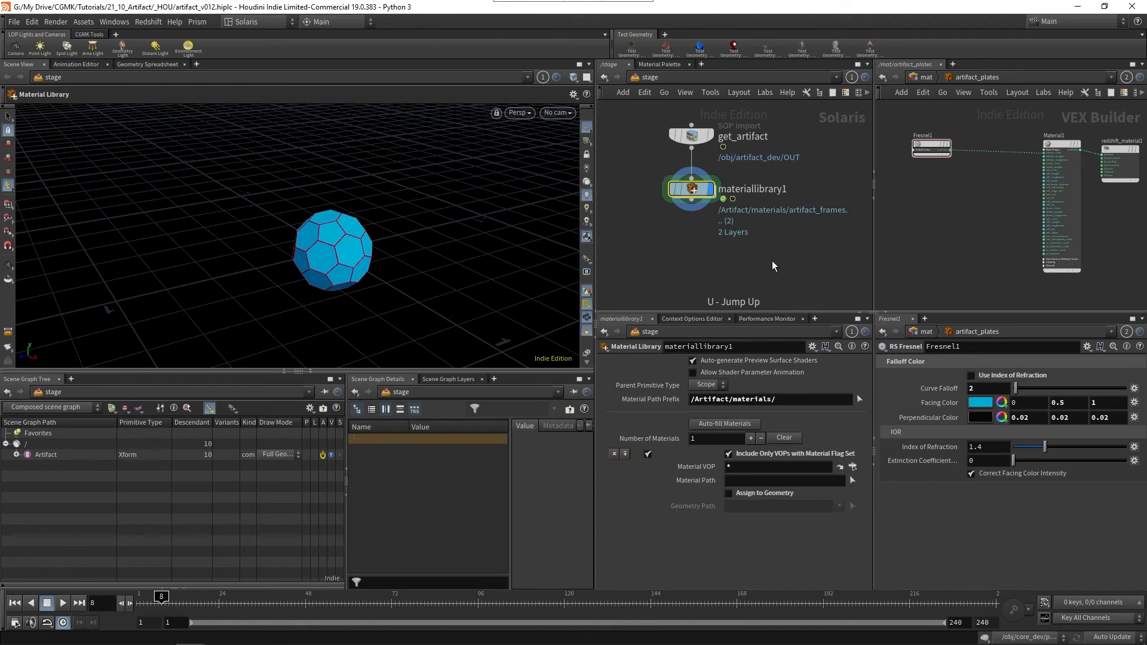
{"action": "key", "text": "h"}
{"action": "key", "text": "Tab"}
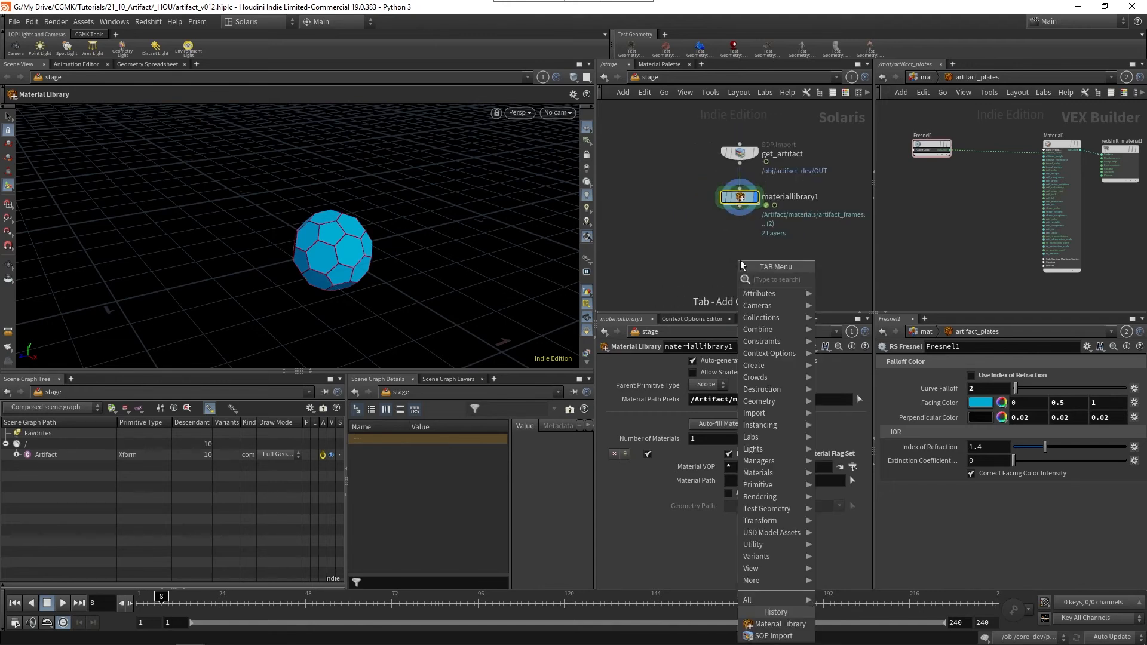
{"action": "type", "text": "ass"}
{"action": "key", "text": "Return"}
{"action": "left_click", "coordinate": [741, 261]}
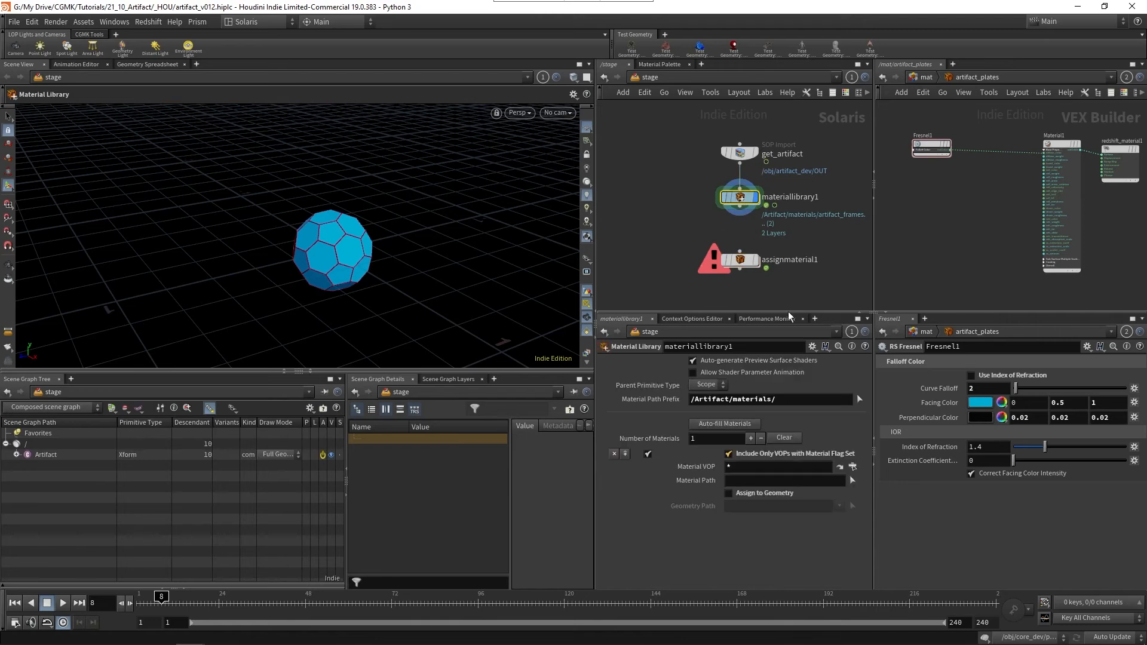
- Connect the Assign Material node to the output of materiallibrary1 and make it the displayed node
{"action": "left_click_drag", "start_coordinate": [741, 236], "coordinate": [741, 243]}
{"action": "left_click", "coordinate": [755, 260]}
{"action": "left_click", "coordinate": [742, 243]}
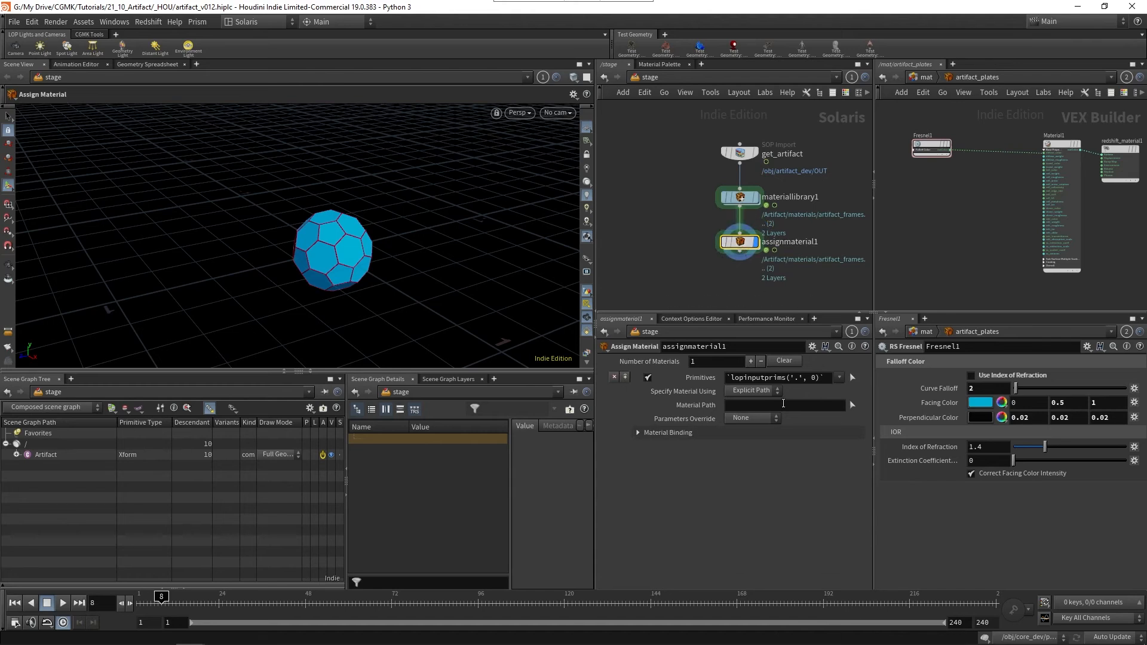
- Expand the Artifact hierarchy and assign the artifact_frames material to the frames mesh in the Assign Material node
{"action": "left_click", "coordinate": [17, 455]}
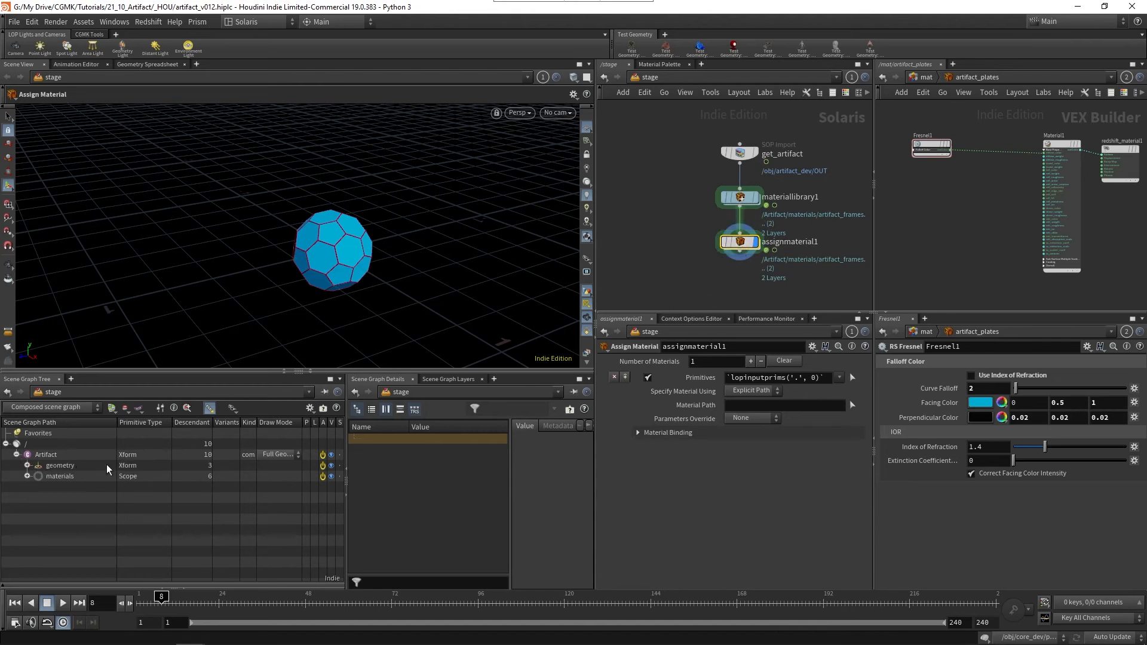
{"action": "left_click", "coordinate": [27, 465]}
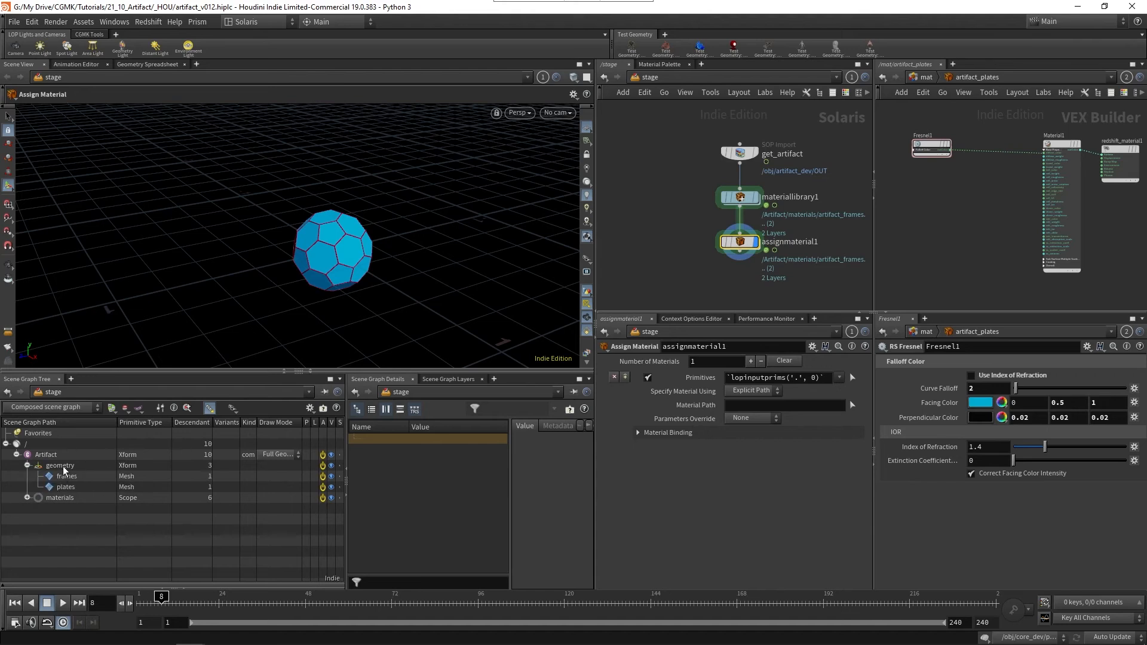
{"action": "left_click_drag", "start_coordinate": [67, 478], "coordinate": [804, 378]}
{"action": "left_click", "coordinate": [28, 497]}
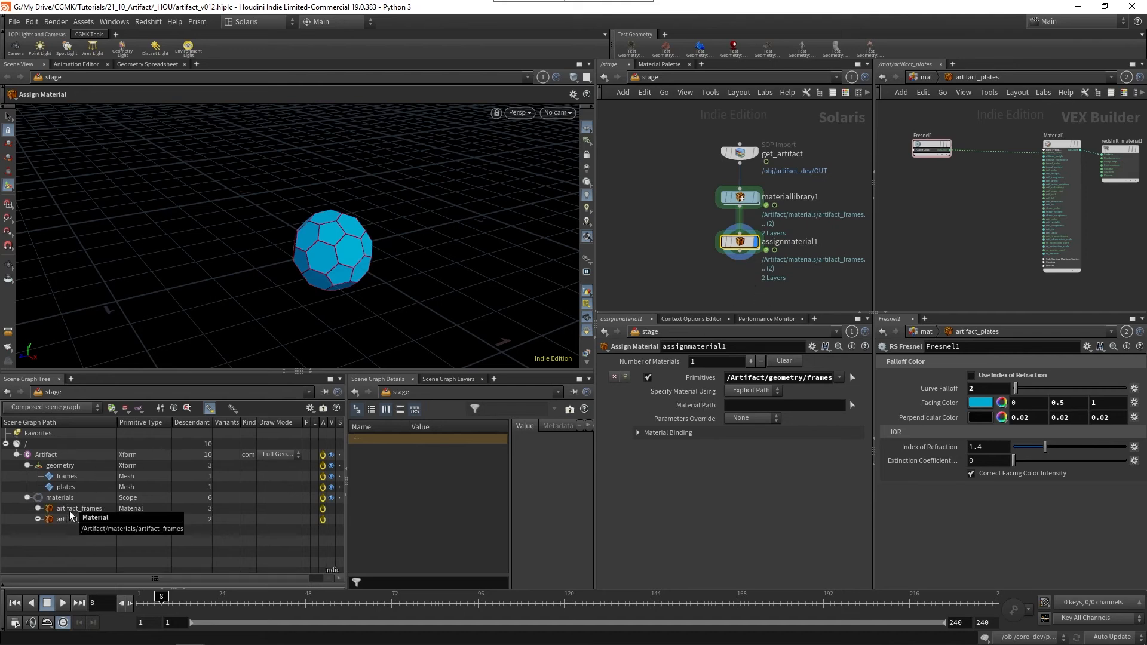
{"action": "left_click_drag", "start_coordinate": [69, 510], "coordinate": [752, 406]}
- Add a second material entry and assign the artifact_plates material to the plates mesh
{"action": "left_click", "coordinate": [750, 361]}
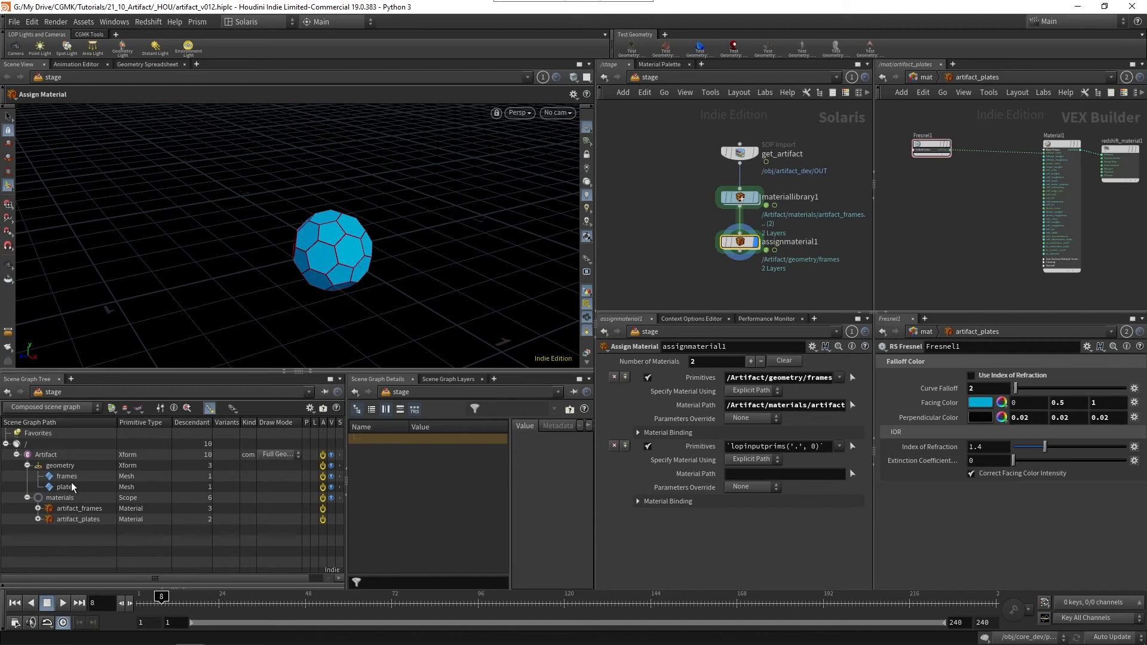
{"action": "left_click_drag", "start_coordinate": [66, 487], "coordinate": [766, 449]}
{"action": "left_click_drag", "start_coordinate": [95, 524], "coordinate": [788, 475]}
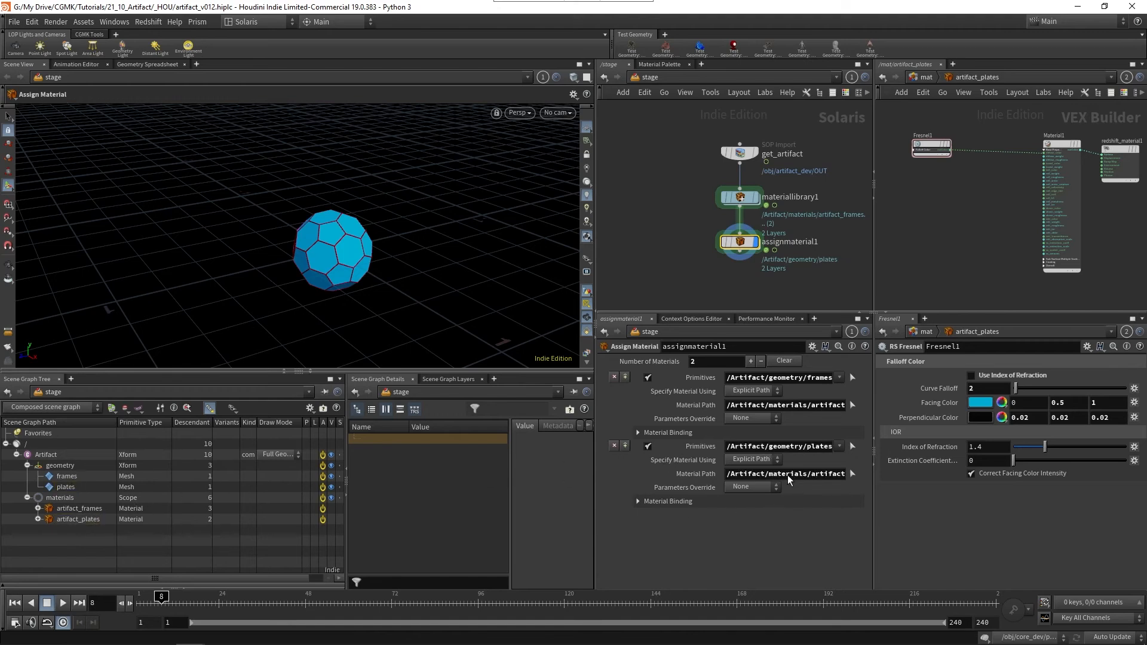
- Add a Scene Import (Cameras) node beside the artifact node chain
{"action": "scroll", "coordinate": [720, 287], "scroll_direction": "down", "scroll_amount": 3}
{"action": "left_click_drag", "start_coordinate": [790, 169], "coordinate": [715, 301]}
{"action": "key", "text": "f"}
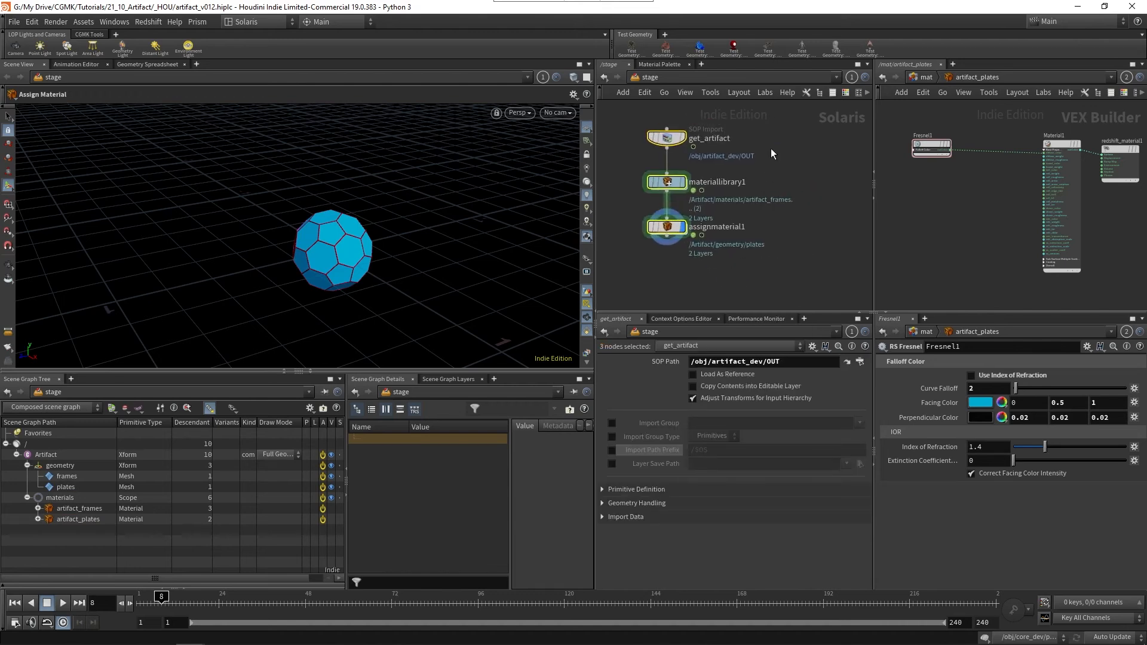
{"action": "left_click", "coordinate": [767, 149]}
{"action": "scroll", "coordinate": [793, 241], "scroll_direction": "down", "scroll_amount": 4}
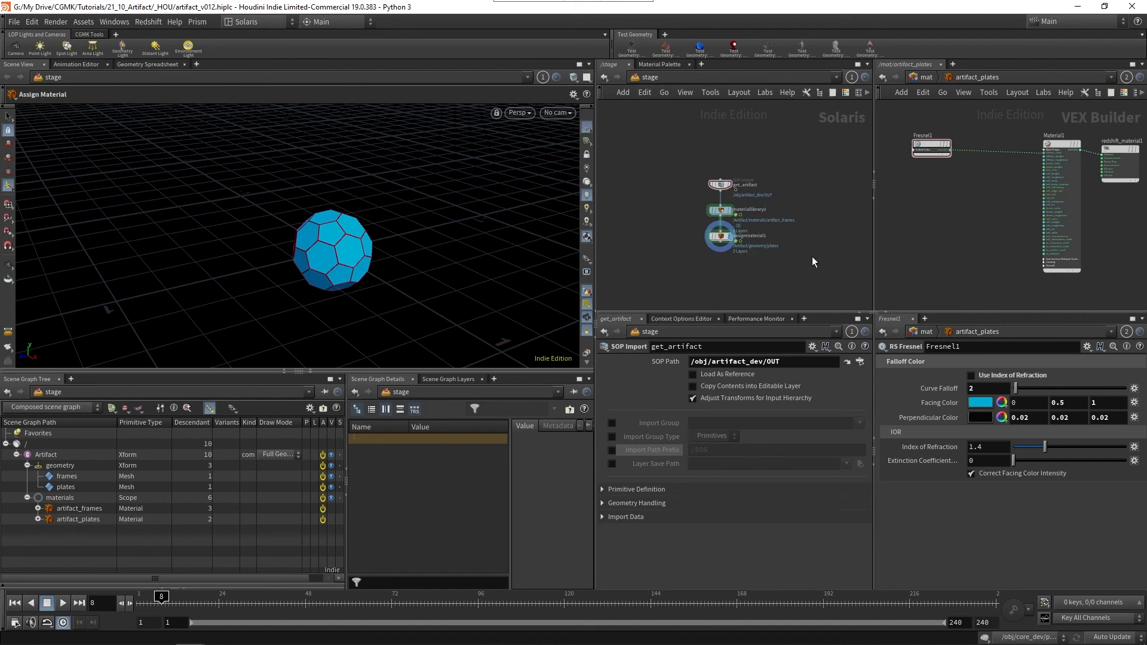
{"action": "key", "text": "Tab"}
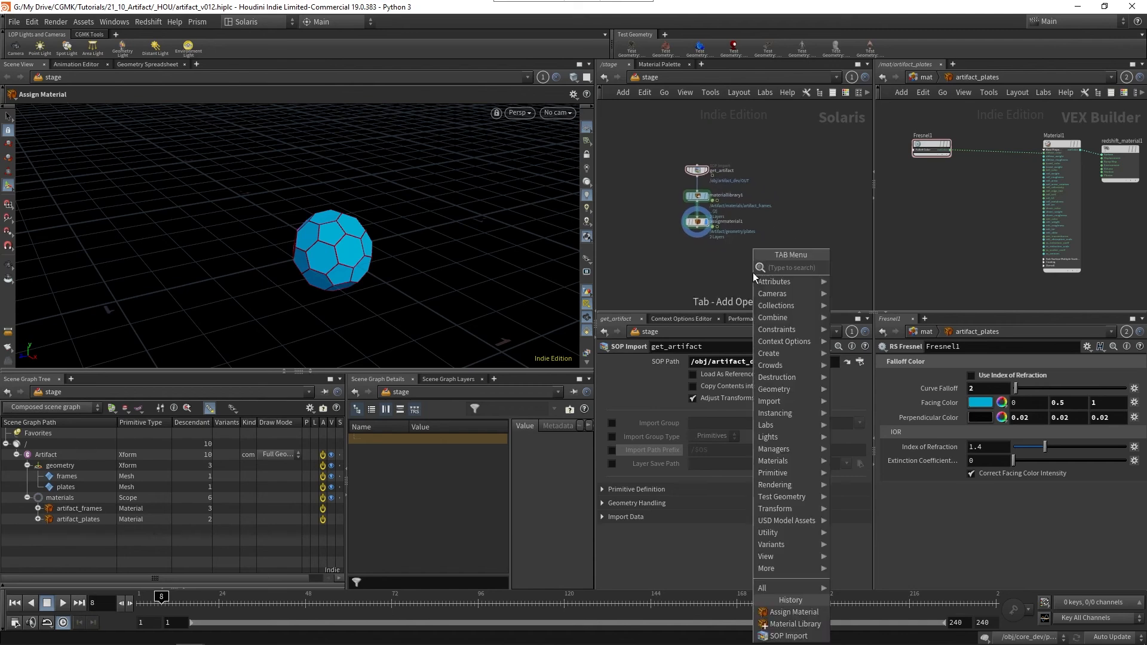
{"action": "type", "text": "sop"}
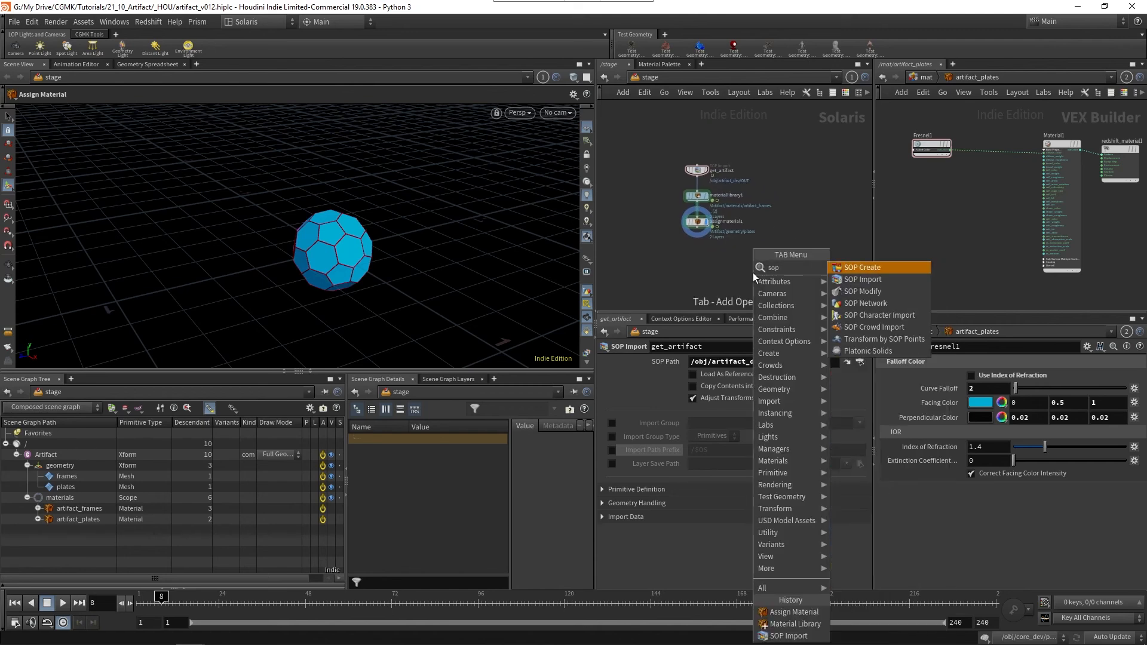
{"action": "key", "text": "BackSpace"}
{"action": "key", "text": "BackSpace"}
{"action": "key", "text": "BackSpace"}
{"action": "type", "text": "impor"}
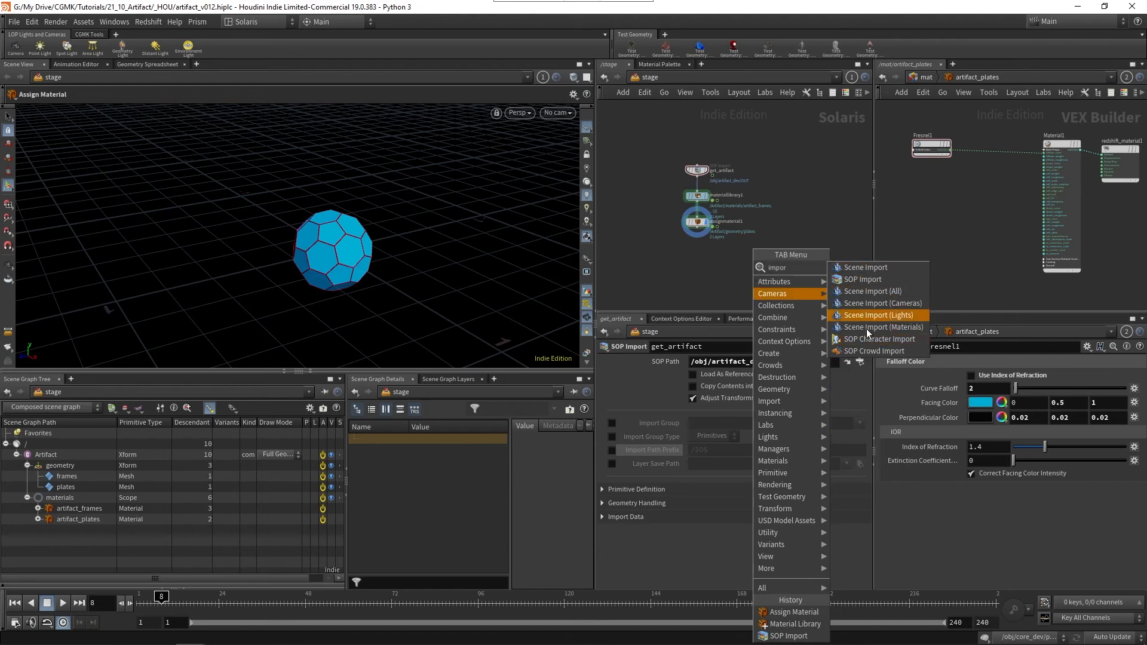
{"action": "left_click", "coordinate": [905, 304]}
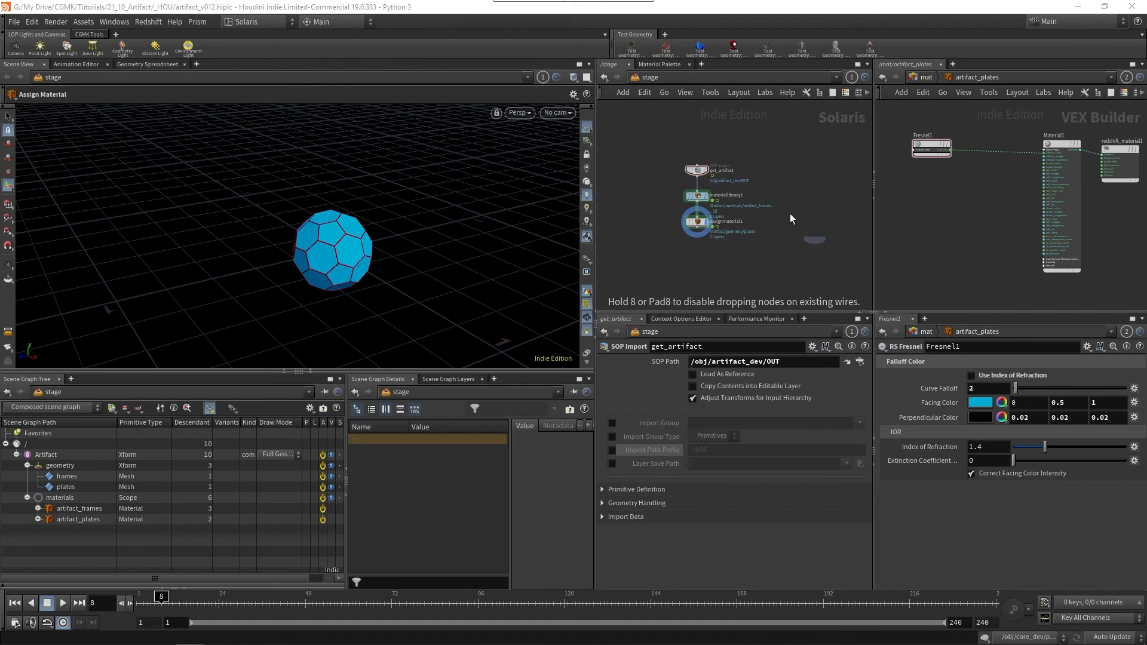
{"action": "left_click", "coordinate": [788, 219]}
{"action": "scroll", "coordinate": [769, 270], "scroll_direction": "up", "scroll_amount": 3}
{"action": "scroll", "coordinate": [785, 217], "scroll_direction": "down", "scroll_amount": 1}
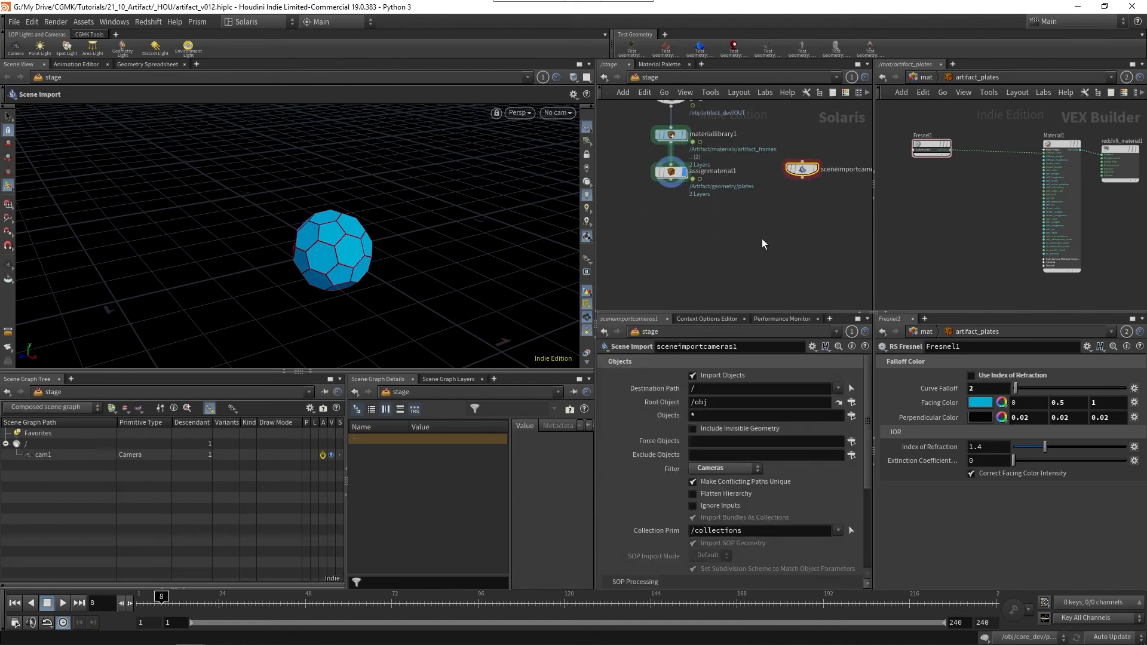
- Add a Merge node below the chain and connect the output of assignmaterial1 to it
{"action": "key", "text": "Tab"}
{"action": "type", "text": "merge"}
{"action": "key", "text": "Return"}
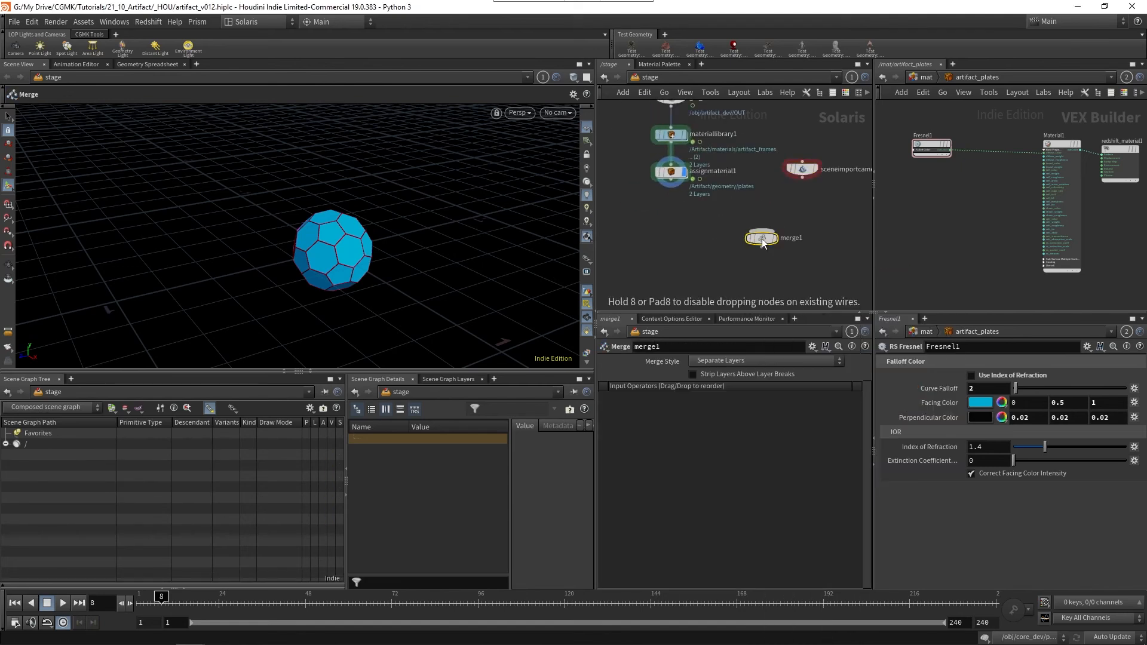
{"action": "left_click", "coordinate": [721, 239]}
{"action": "left_click", "coordinate": [672, 185]}
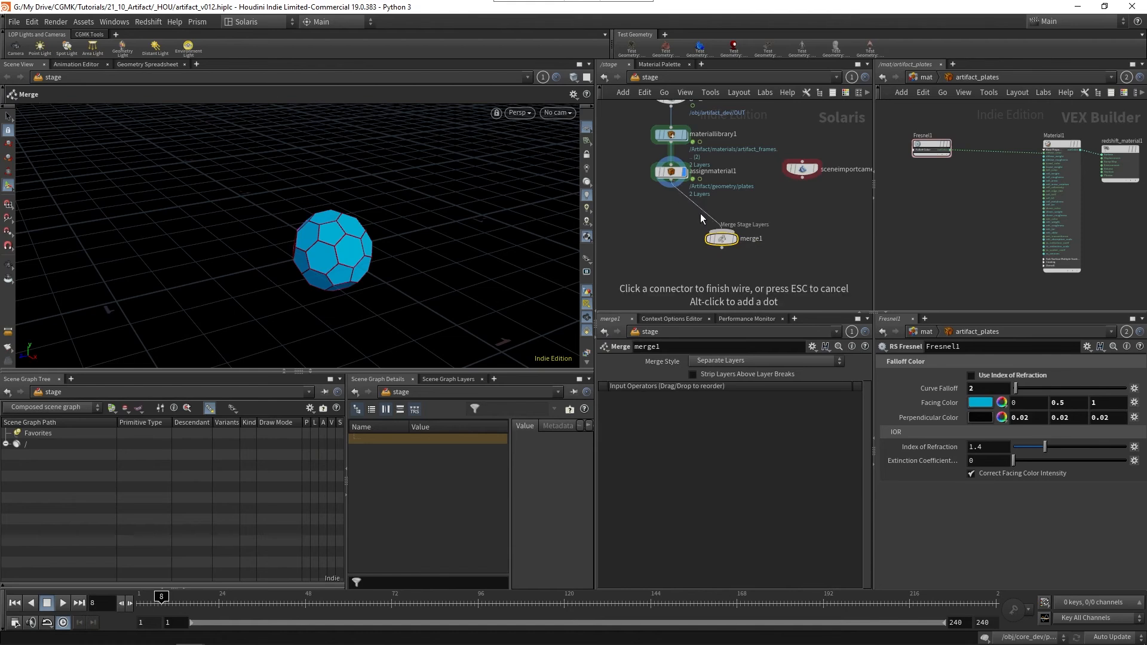
{"action": "left_click", "coordinate": [721, 231]}
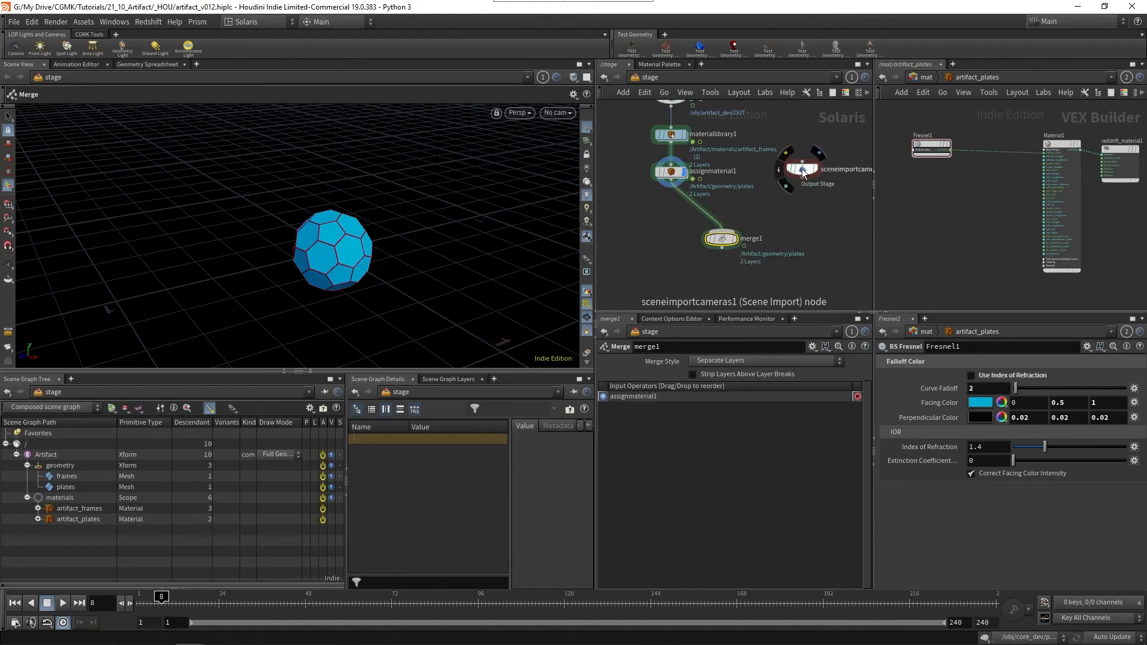
- Move the camera import node closer to the Merge node, connect it as the second input, and display the merged result
{"action": "left_click_drag", "start_coordinate": [815, 169], "coordinate": [765, 172]}
{"action": "left_click", "coordinate": [688, 208]}
{"action": "key", "text": "y"}
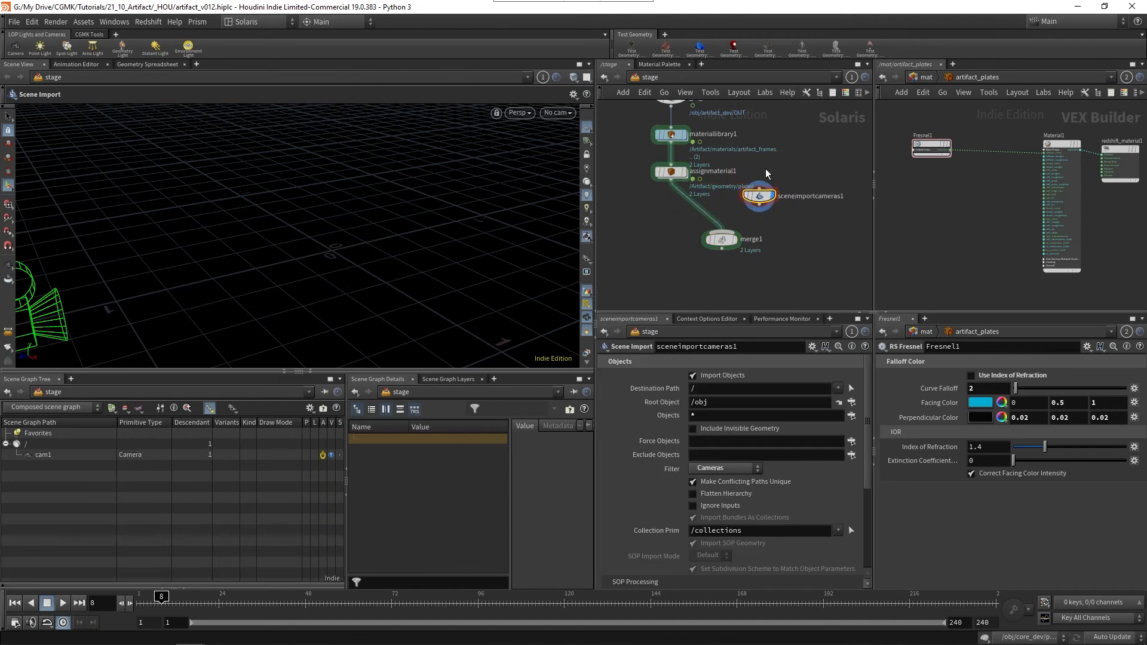
{"action": "left_click", "coordinate": [759, 207]}
{"action": "left_click", "coordinate": [722, 233]}
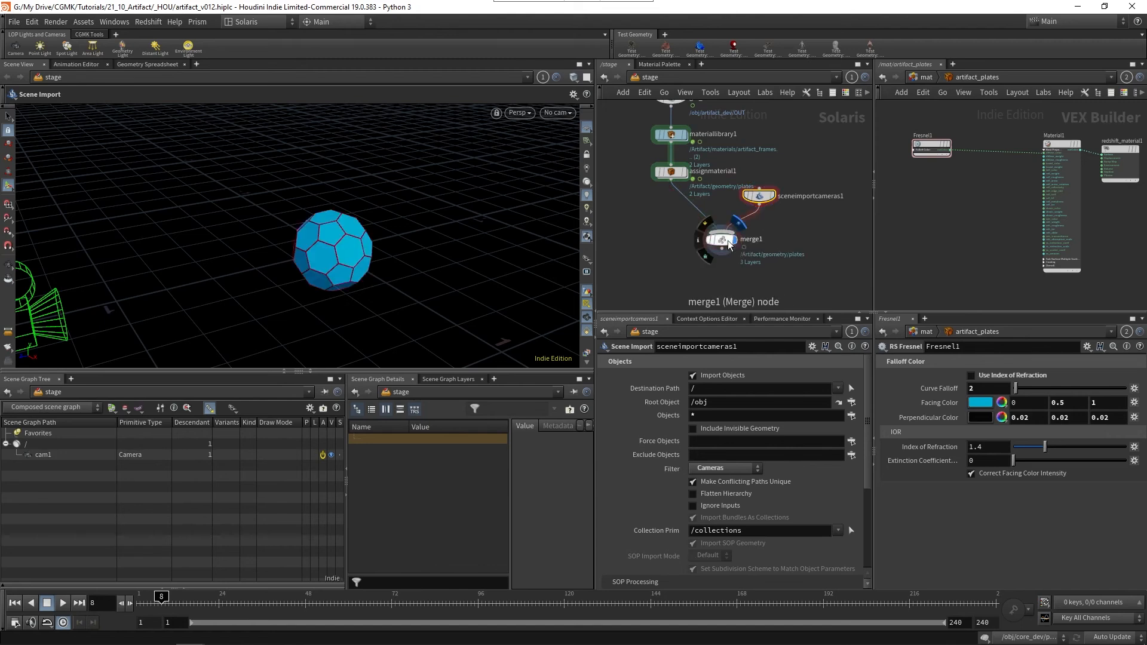
- Place the Merge node directly below assignmaterial1 and rename it merge_cameras
{"action": "left_click_drag", "start_coordinate": [721, 239], "coordinate": [681, 246]}
{"action": "double_click", "coordinate": [727, 241]}
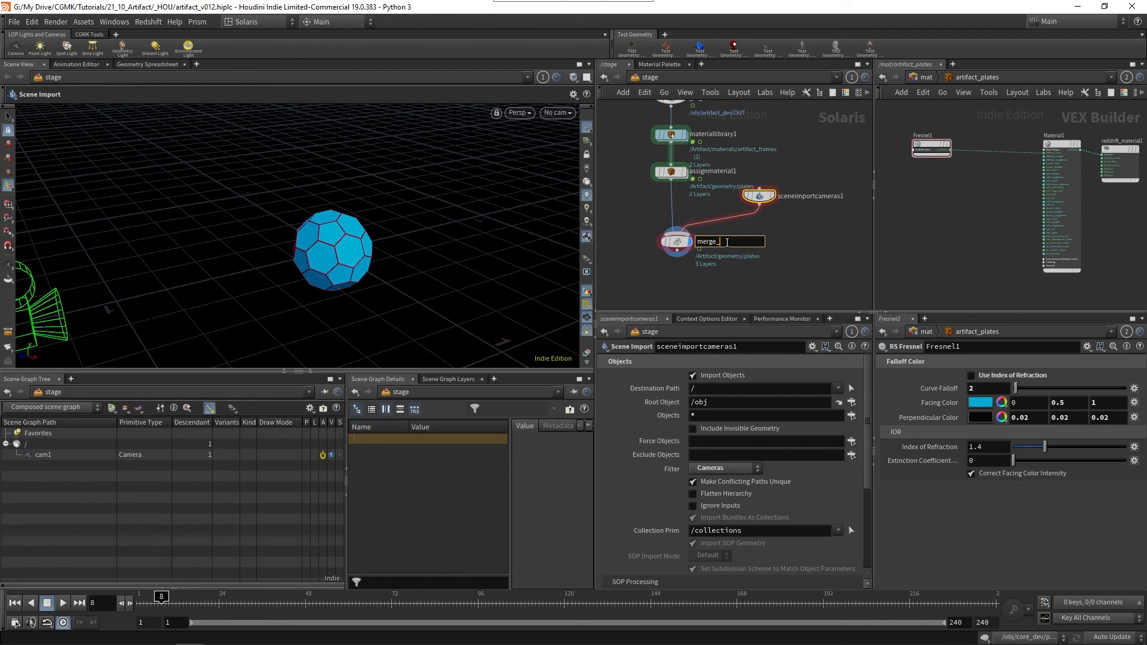
{"action": "type", "text": "merge_cameras"}
{"action": "key", "text": "Return"}
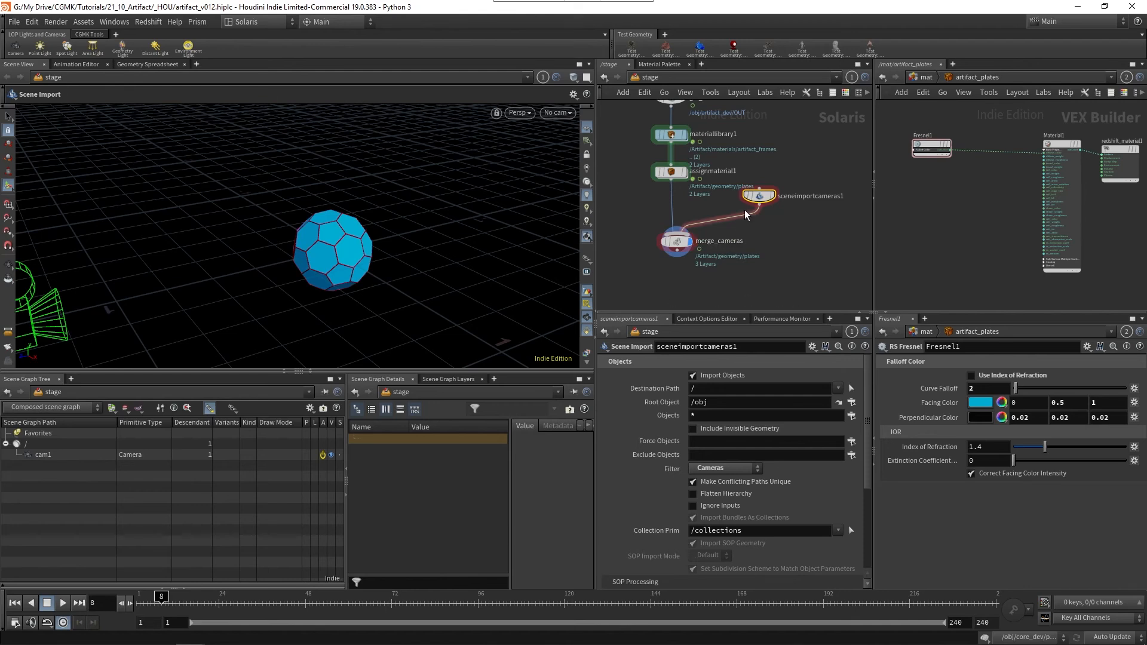
{"action": "middle_click_drag", "start_coordinate": [793, 270], "coordinate": [794, 263]}
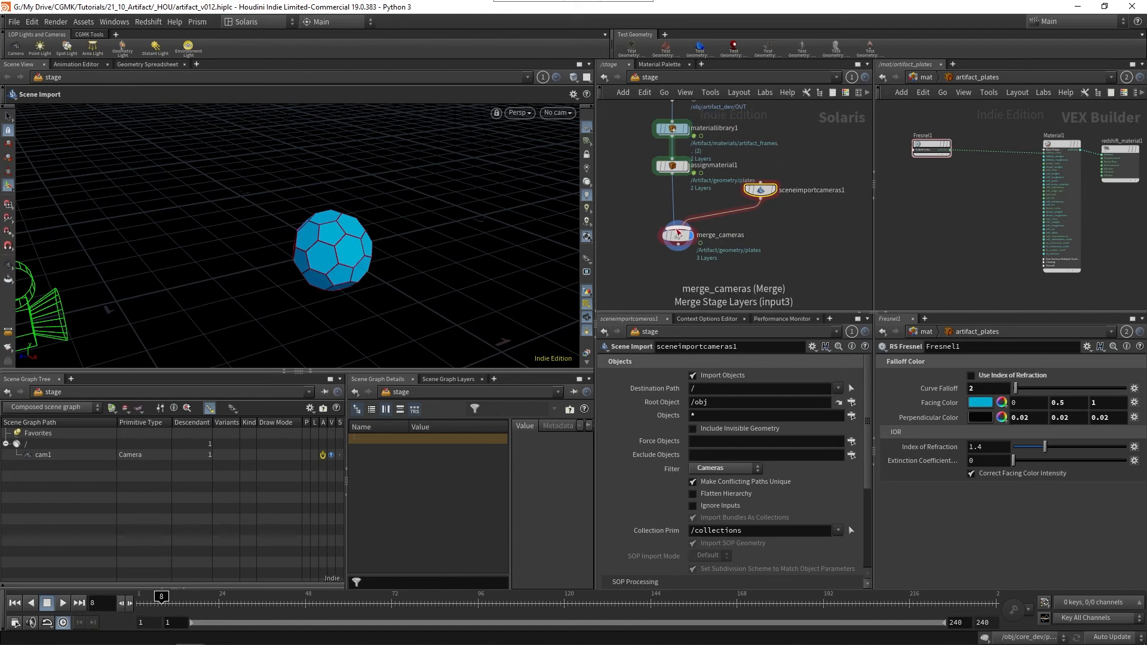
- Look through cam1 in the viewport and scrub the timeline to frame 74
{"action": "left_click", "coordinate": [557, 112]}
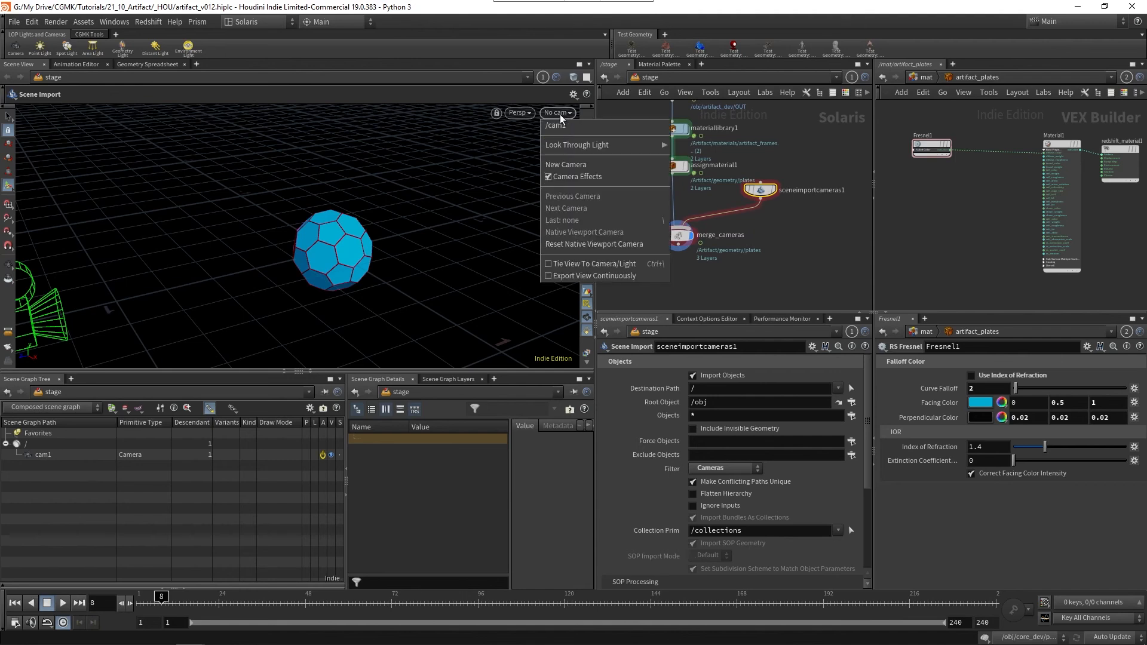
{"action": "left_click", "coordinate": [568, 129]}
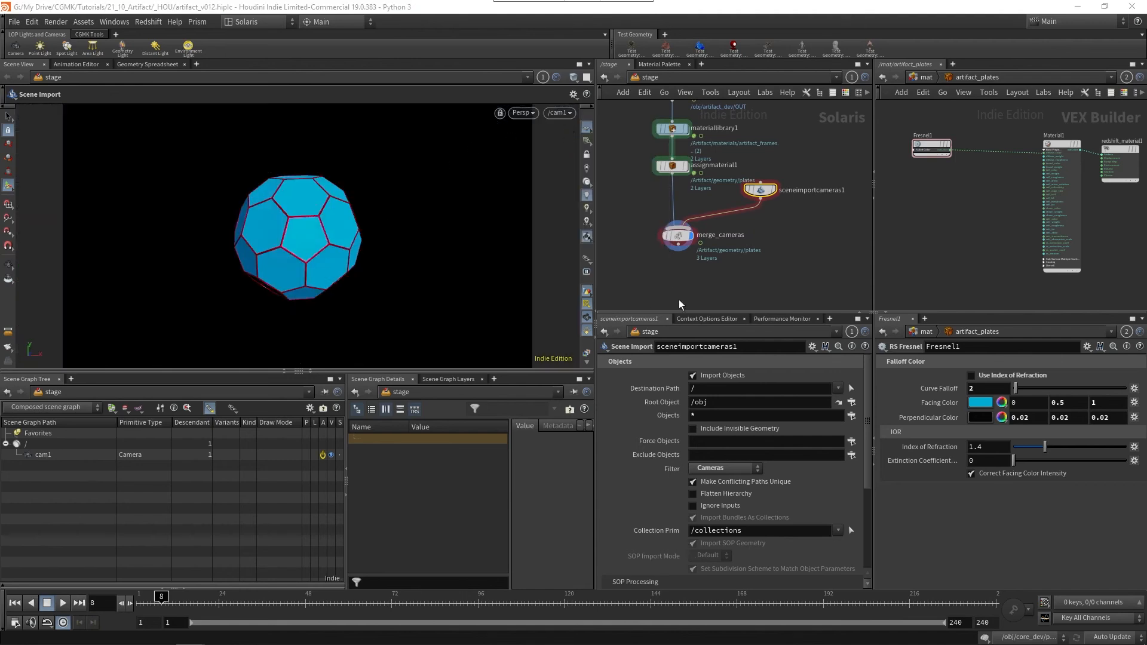
{"action": "middle_click_drag", "start_coordinate": [670, 306], "coordinate": [663, 288]}
{"action": "left_click", "coordinate": [275, 604]}
{"action": "left_click_drag", "start_coordinate": [287, 608], "coordinate": [399, 604]}
- Add another Merge node below merge_cameras and connect the output of merge_cameras to it
{"action": "scroll", "coordinate": [770, 233], "scroll_direction": "down", "scroll_amount": 4}
{"action": "key", "text": "Tab"}
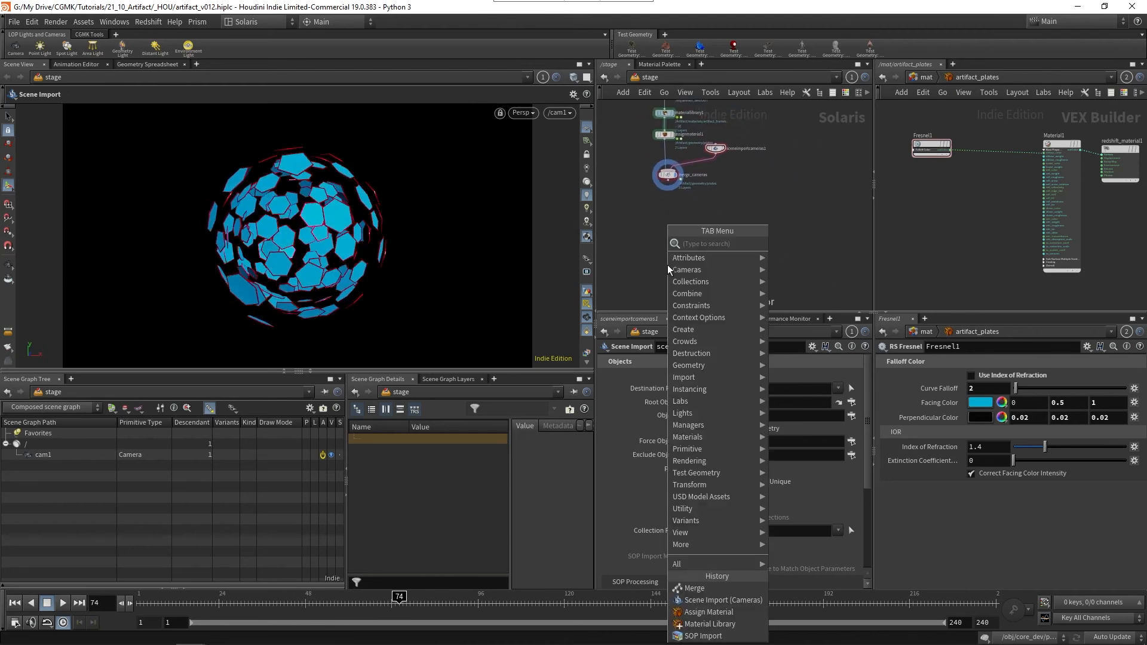
{"action": "type", "text": "m"}
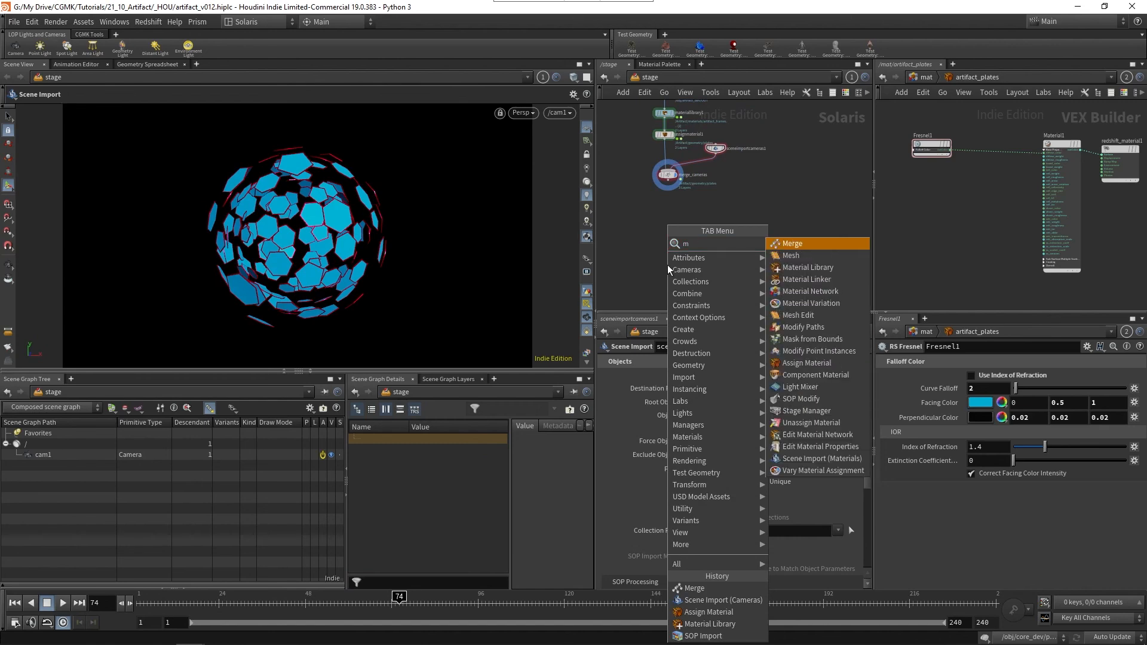
{"action": "key", "text": "Return"}
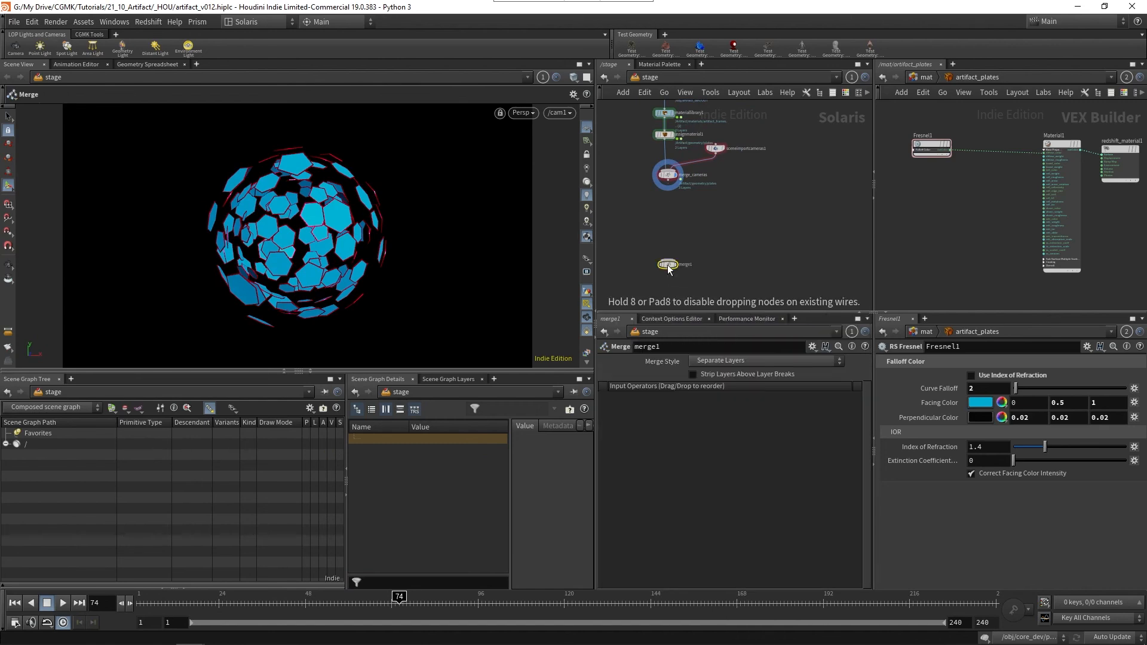
{"action": "left_click", "coordinate": [668, 265]}
{"action": "left_click", "coordinate": [666, 170]}
{"action": "left_click", "coordinate": [668, 261]}
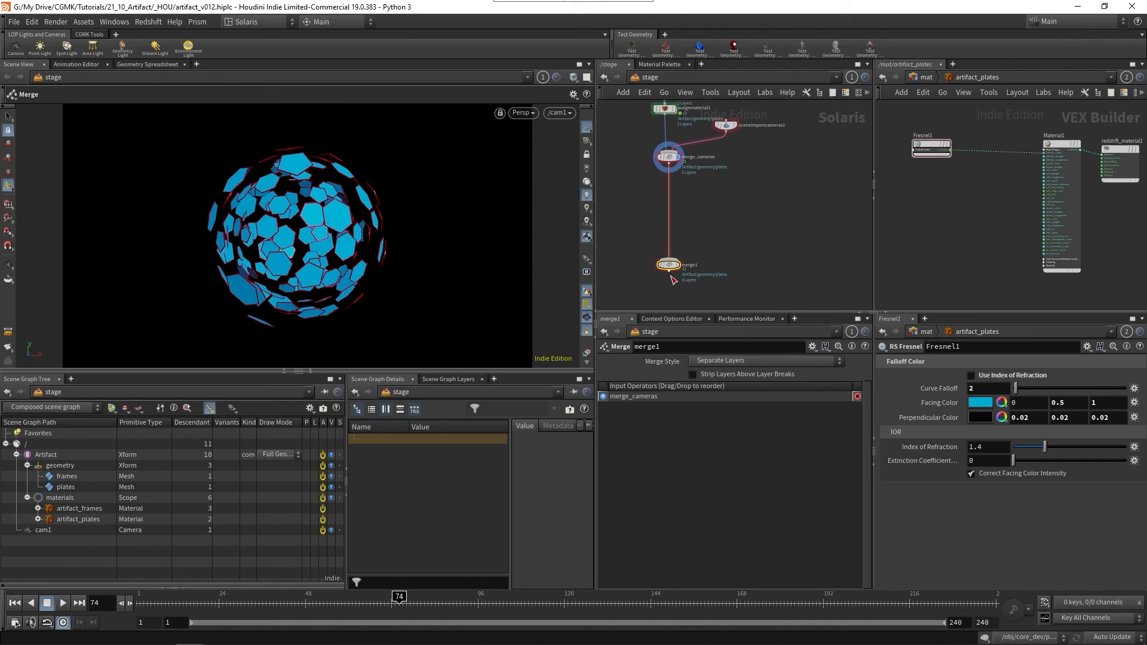
{"action": "left_click_drag", "start_coordinate": [671, 266], "coordinate": [671, 230]}
- Add an Environment Light node beside the chain and connect it to the lower Merge node
{"action": "key", "text": "Tab"}
{"action": "type", "text": "envi"}
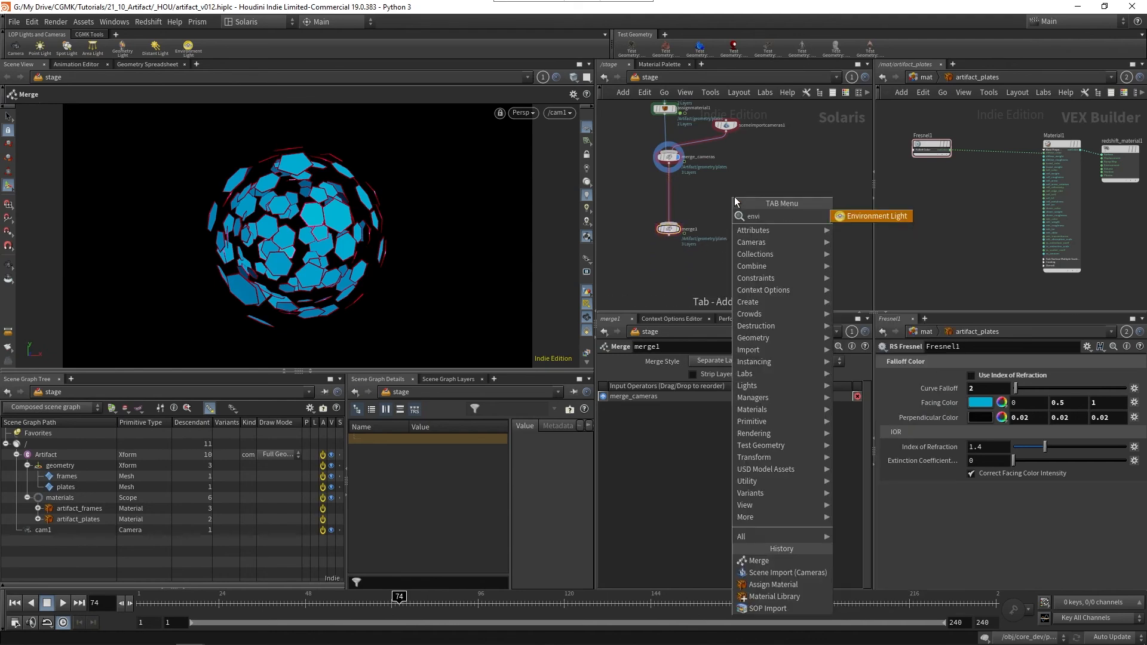
{"action": "key", "text": "Return"}
{"action": "left_click", "coordinate": [734, 202]}
{"action": "scroll", "coordinate": [729, 198], "scroll_direction": "up", "scroll_amount": 3}
{"action": "left_click", "coordinate": [737, 207]}
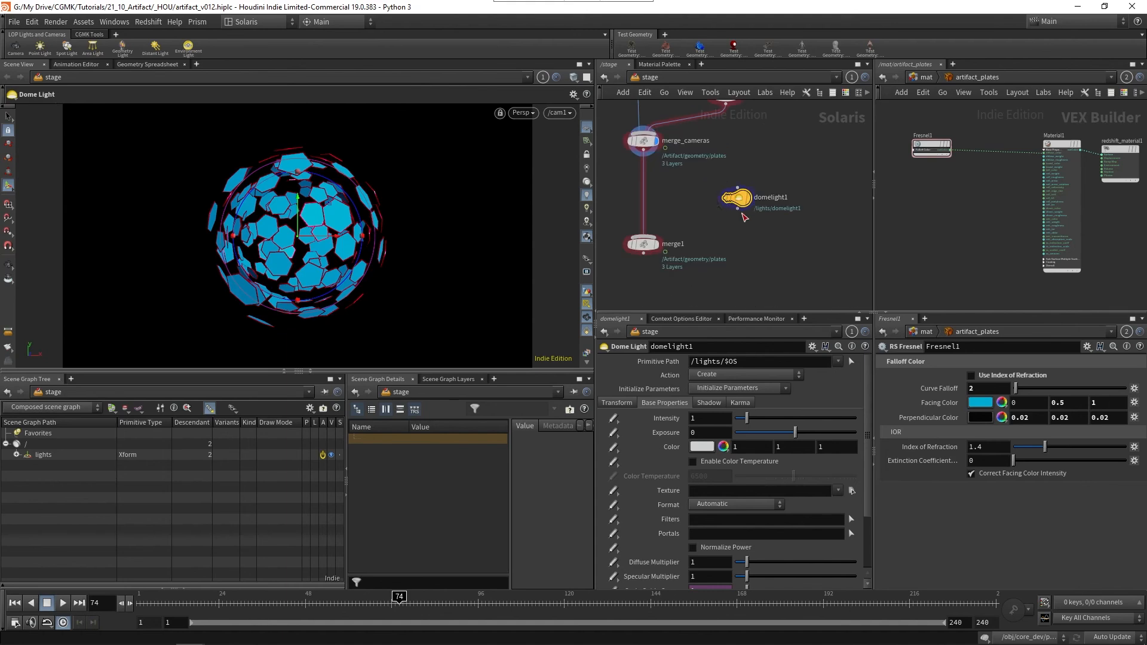
{"action": "left_click", "coordinate": [673, 244]}
- Rename the dome light node as lgt_dome and nudge the lower Merge node slightly
{"action": "key", "text": "F2"}
{"action": "key", "text": "BackSpace"}
{"action": "type", "text": "lgt_dom"}
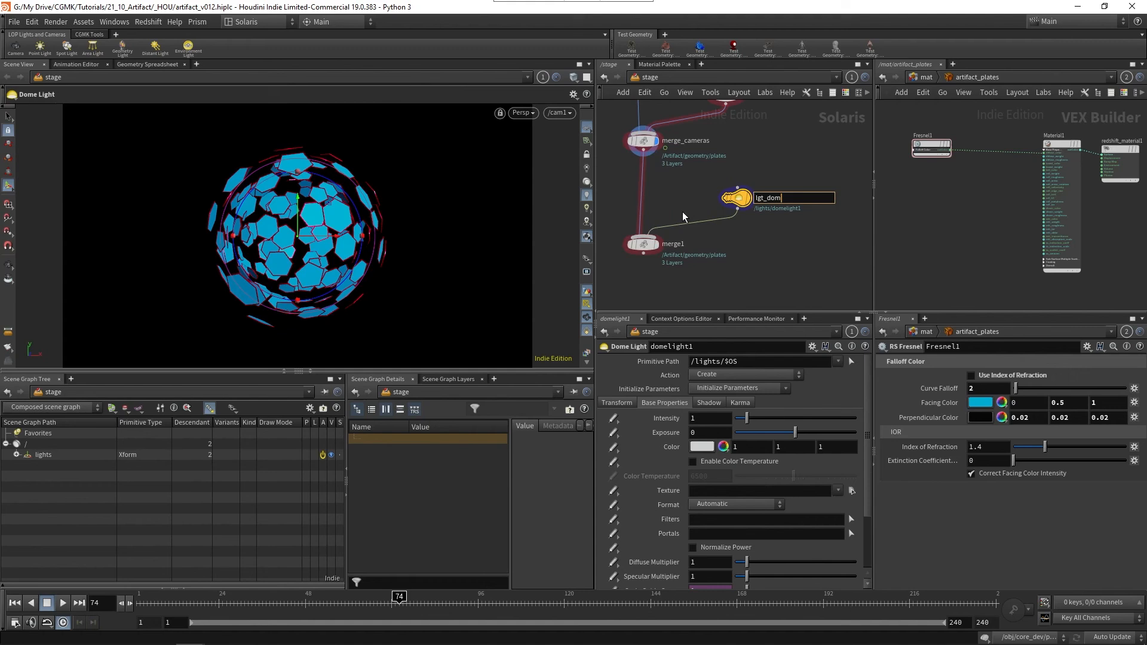
{"action": "type", "text": "e"}
{"action": "key", "text": "Return"}
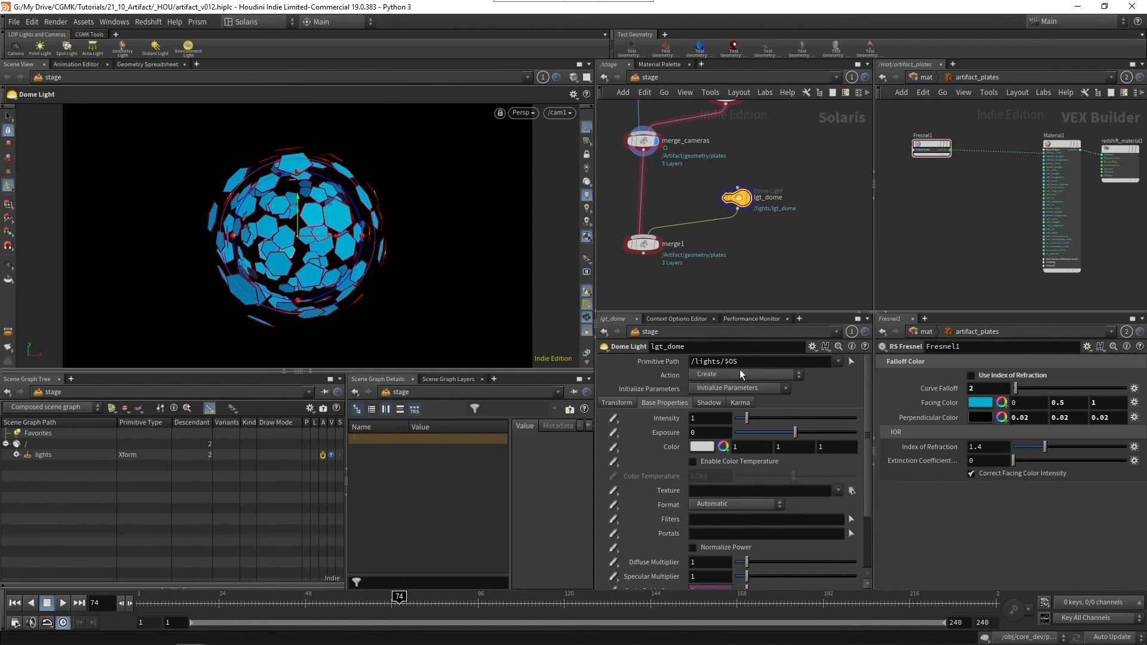
{"action": "left_click_drag", "start_coordinate": [643, 244], "coordinate": [649, 244]}
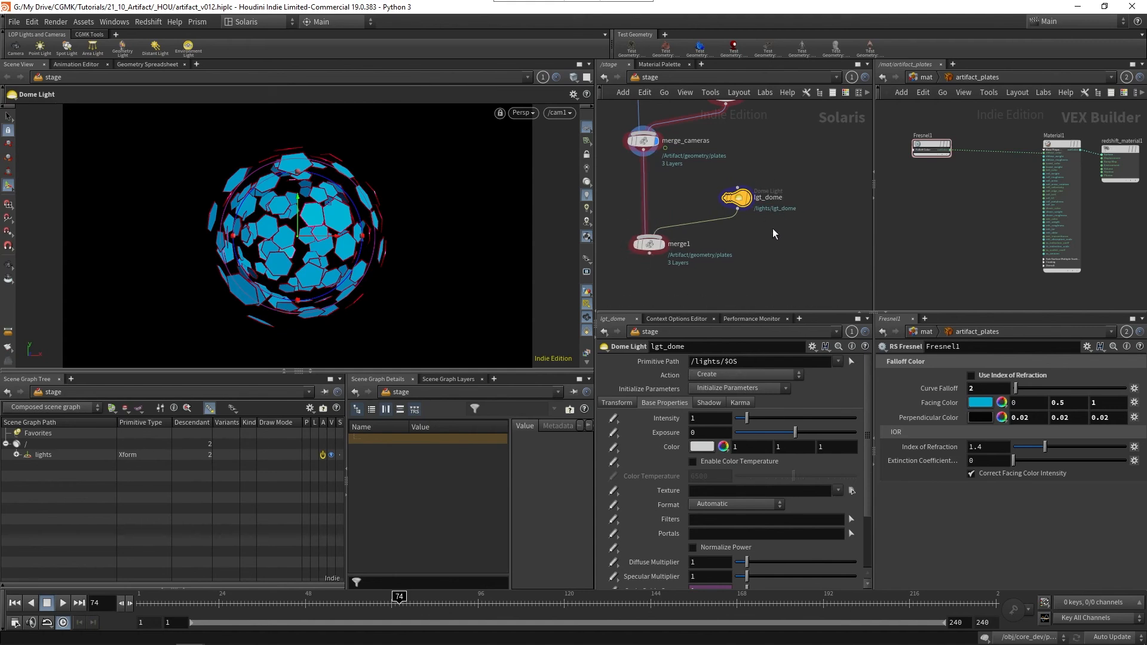
- Dismiss the dome light's texture chooser and switch the second network view from the material network to obj, framing all objects
{"action": "left_click", "coordinate": [850, 491]}
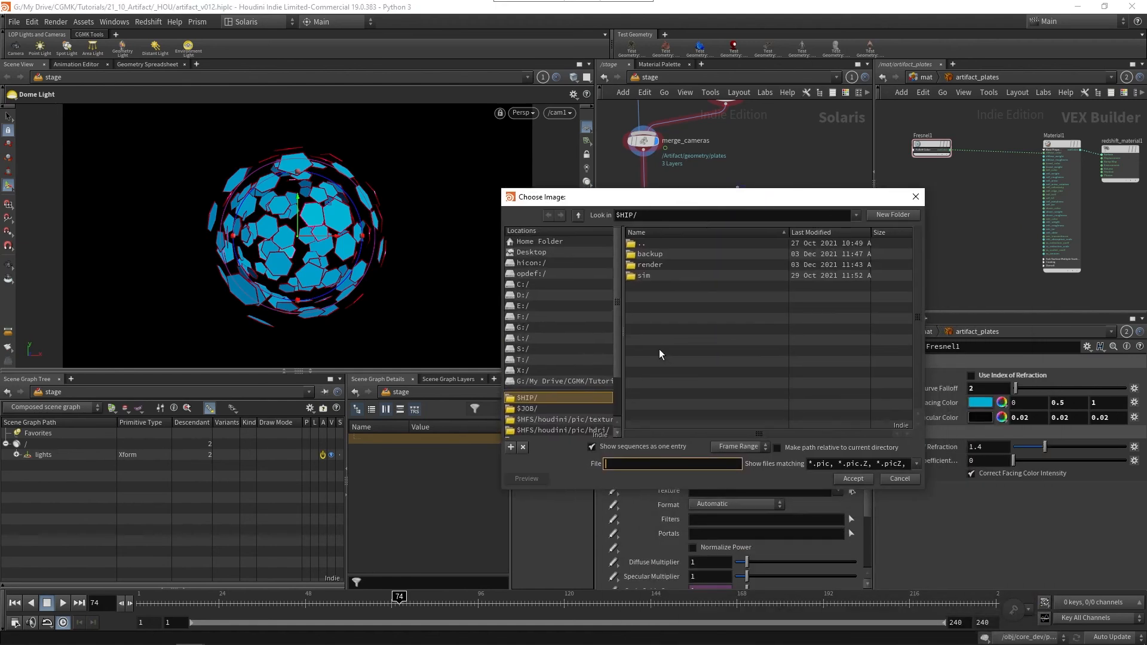
{"action": "left_click", "coordinate": [896, 479]}
{"action": "left_click", "coordinate": [926, 77]}
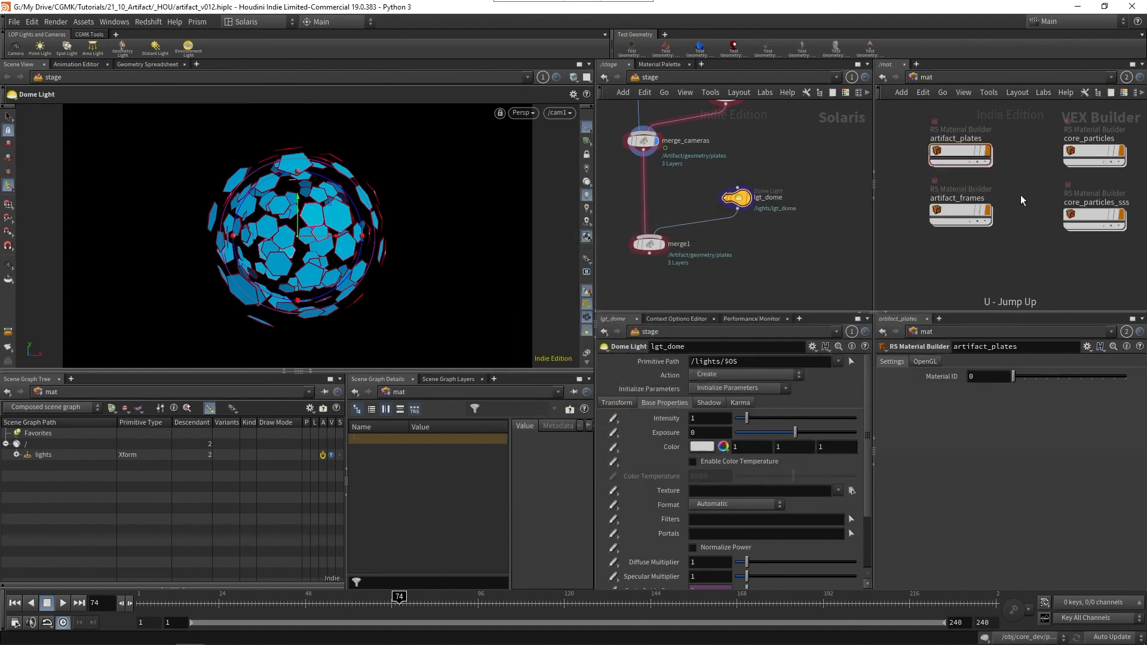
{"action": "left_click", "coordinate": [954, 77]}
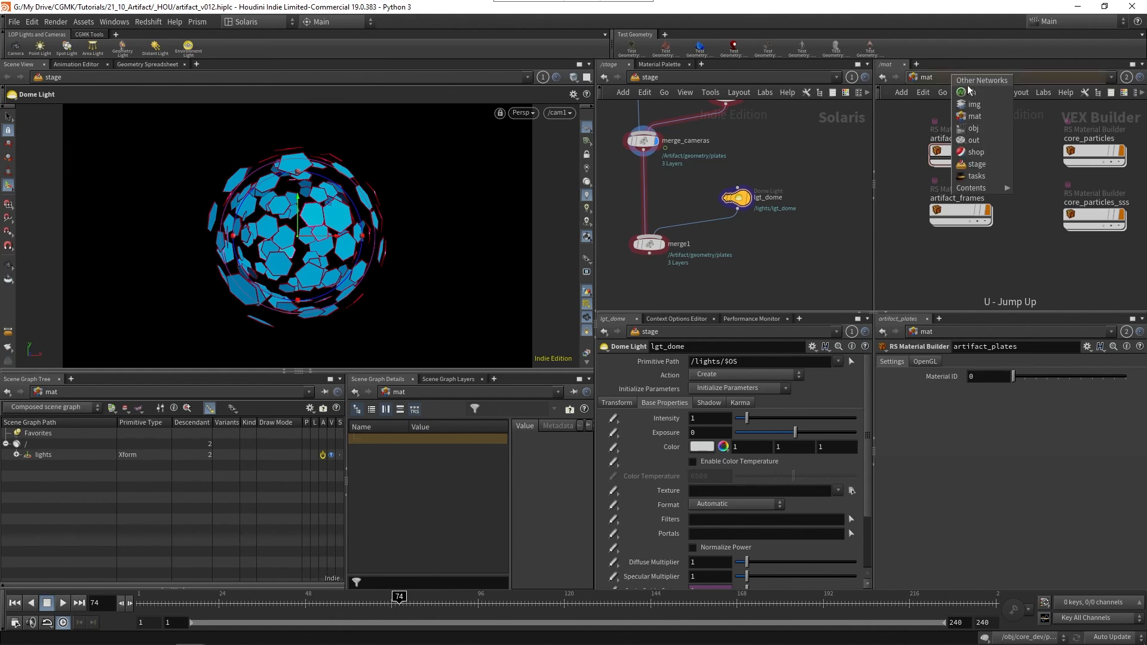
{"action": "left_click", "coordinate": [980, 129]}
{"action": "key", "text": "h"}
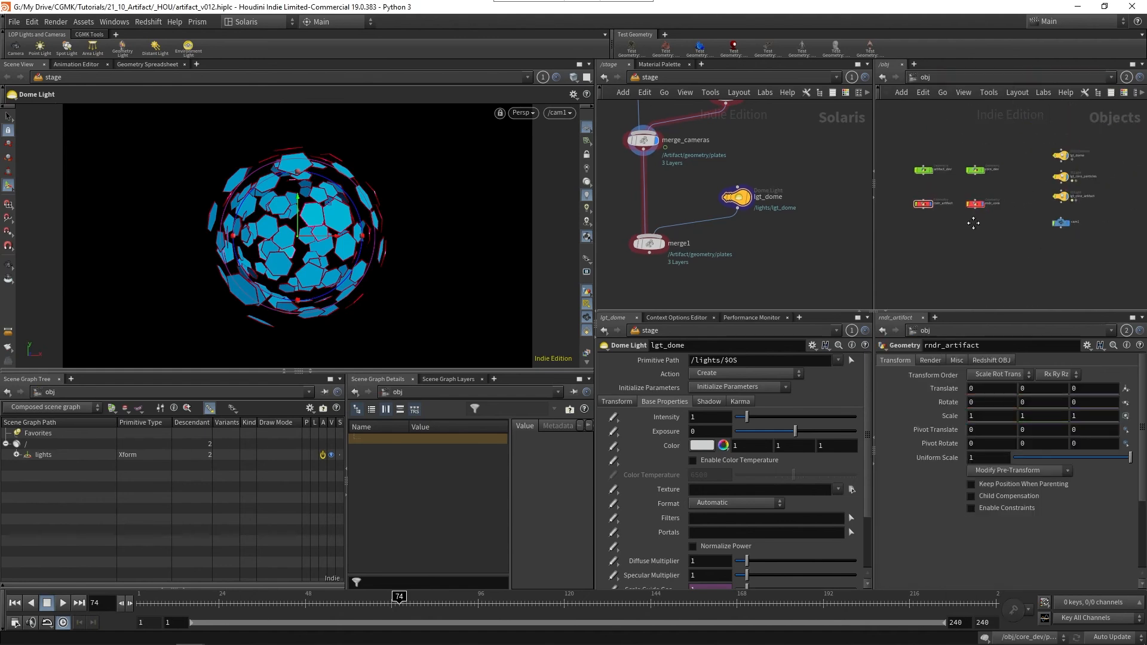
- Copy the HDRI texture path from the Redshift lgt_dome light in obj into the Texture parameter of the Solaris lgt_dome light
{"action": "scroll", "coordinate": [1041, 202], "scroll_direction": "up", "scroll_amount": 3}
{"action": "left_click", "coordinate": [963, 166]}
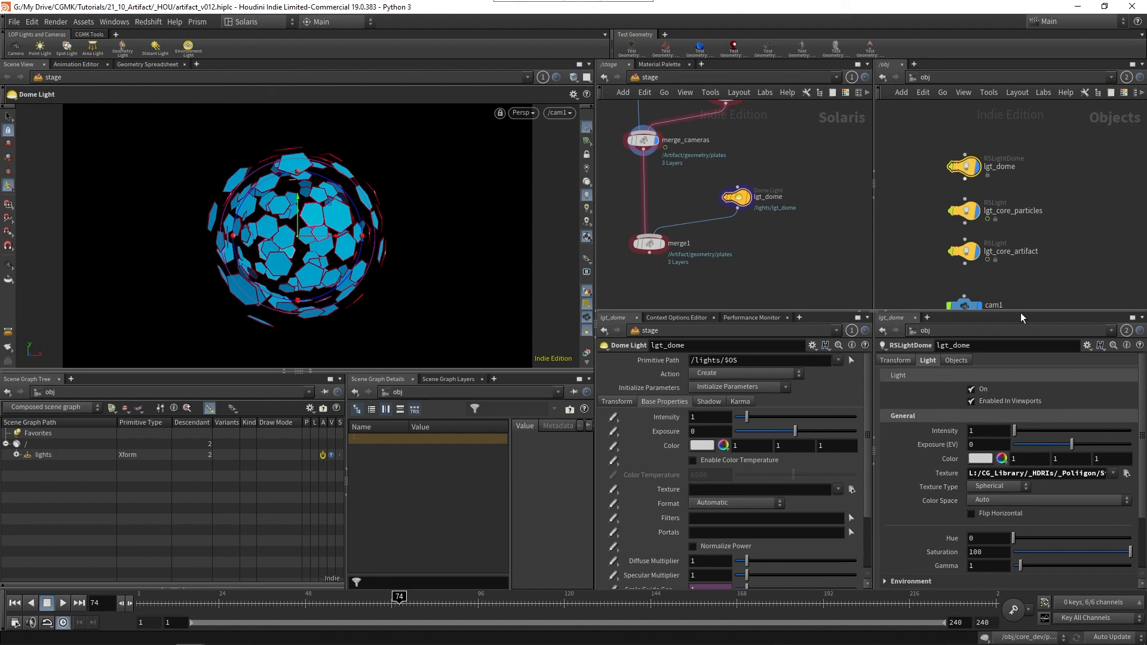
{"action": "left_click_drag", "start_coordinate": [1019, 475], "coordinate": [1062, 474]}
{"action": "left_click", "coordinate": [1079, 475]}
{"action": "key", "text": "ctrl+a"}
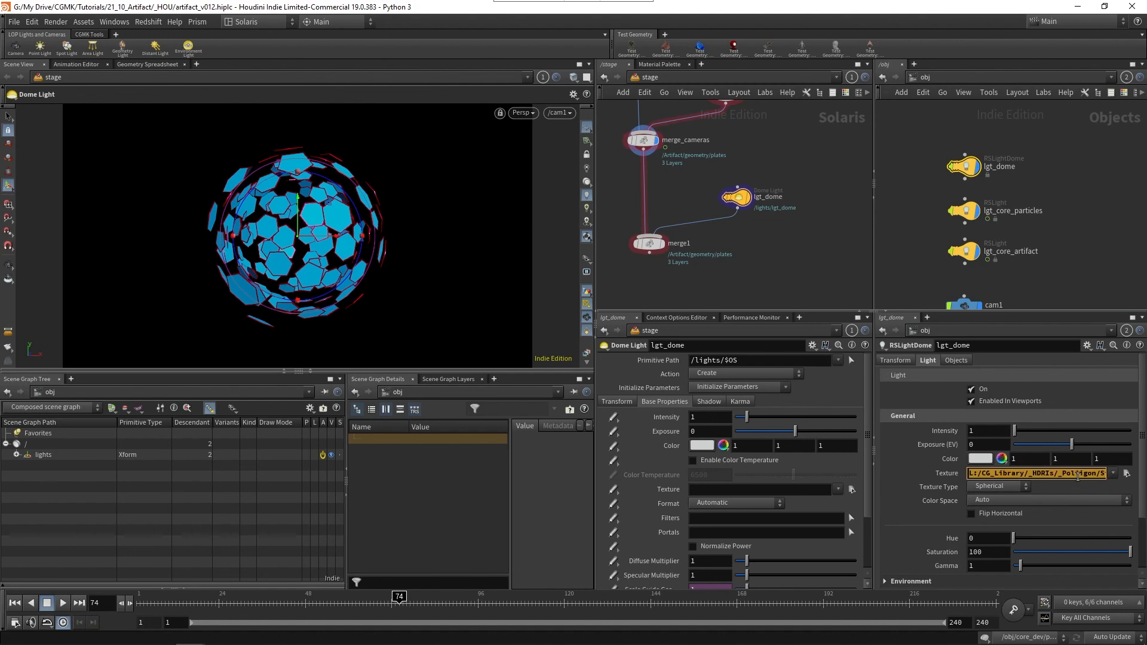
{"action": "left_click", "coordinate": [739, 197]}
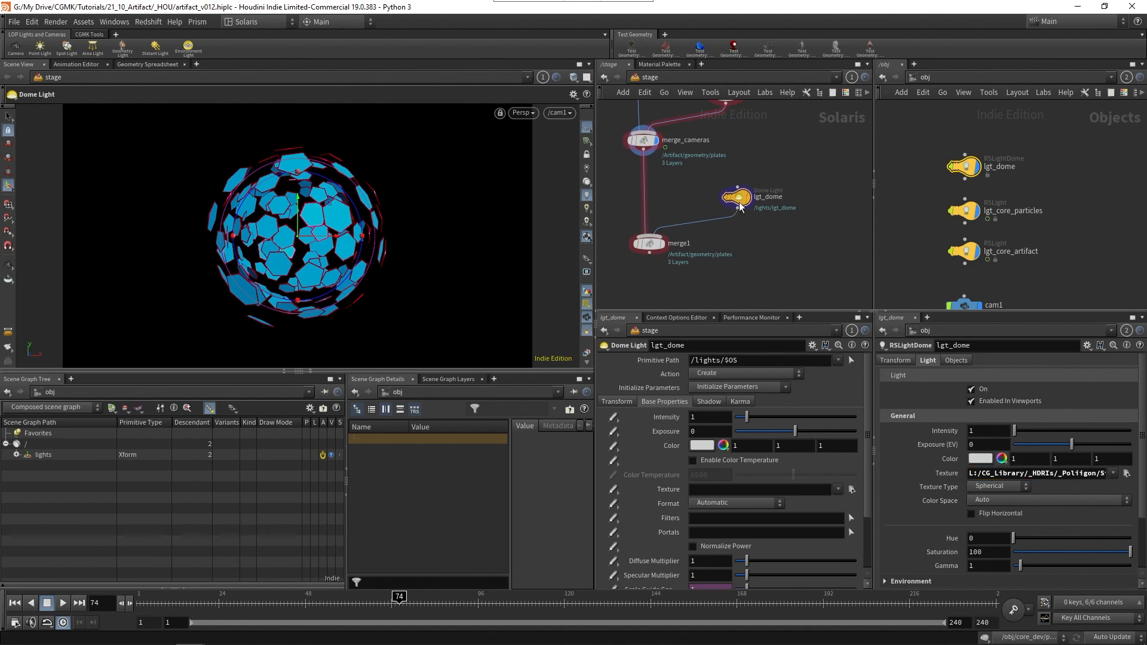
{"action": "left_click", "coordinate": [736, 488]}
{"action": "key", "text": "ctrl+v"}
{"action": "key", "text": "Return"}
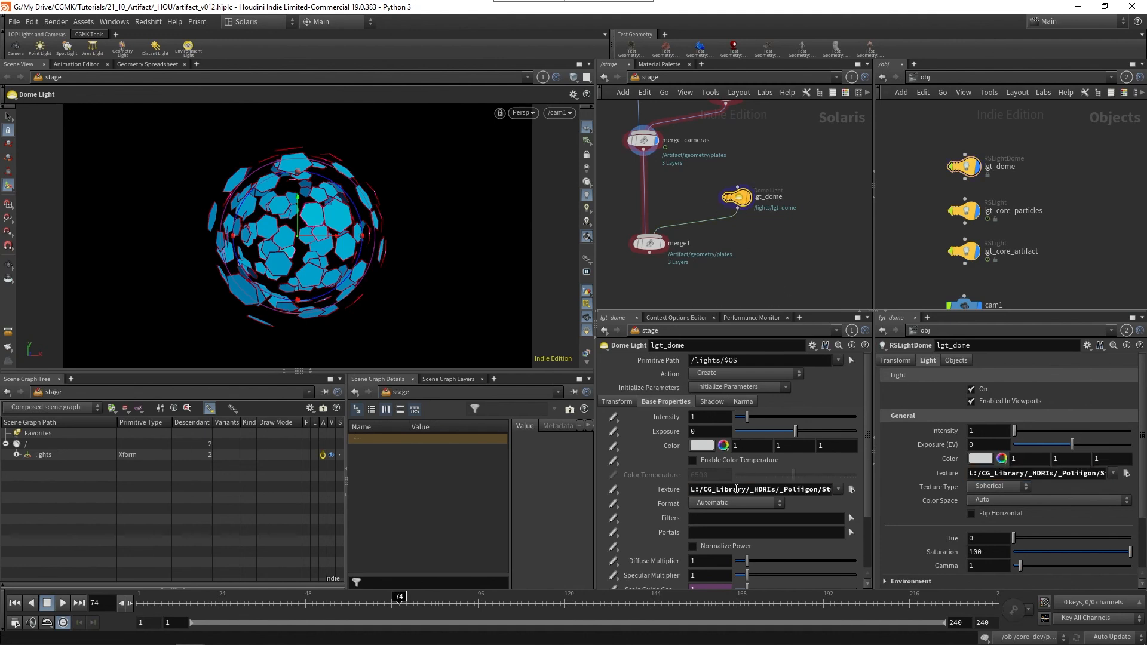
- Display the lower Merge node's output and keep environment lights from being displayed as backgrounds in the viewport display options
{"action": "left_click", "coordinate": [661, 245]}
{"action": "left_click", "coordinate": [665, 227]}
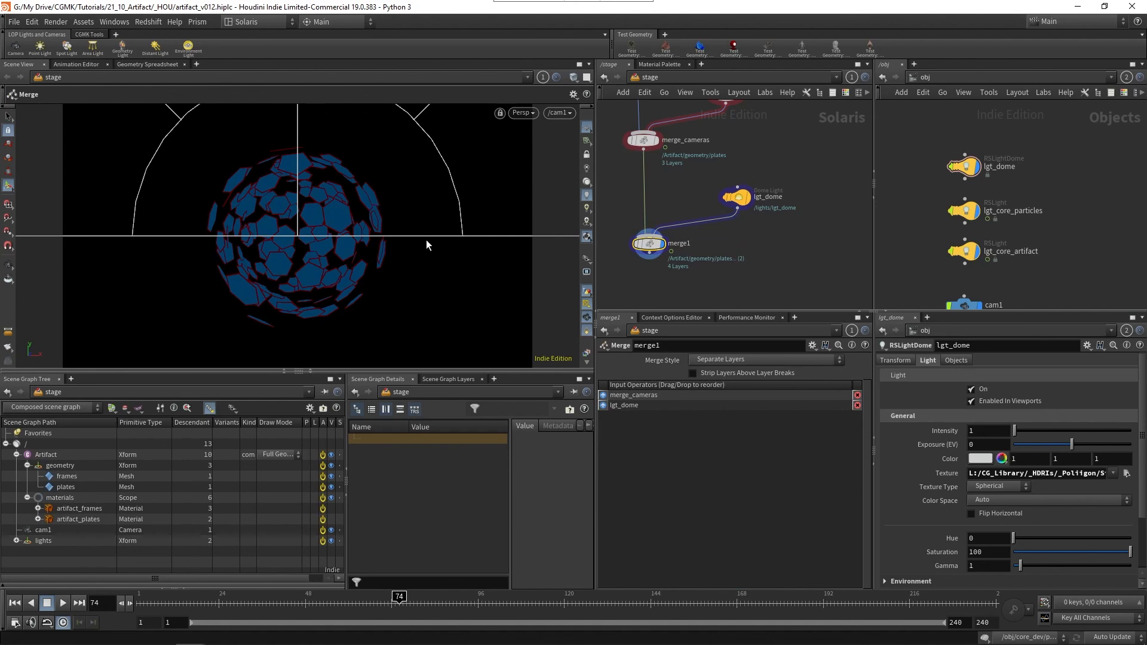
{"action": "key", "text": "d"}
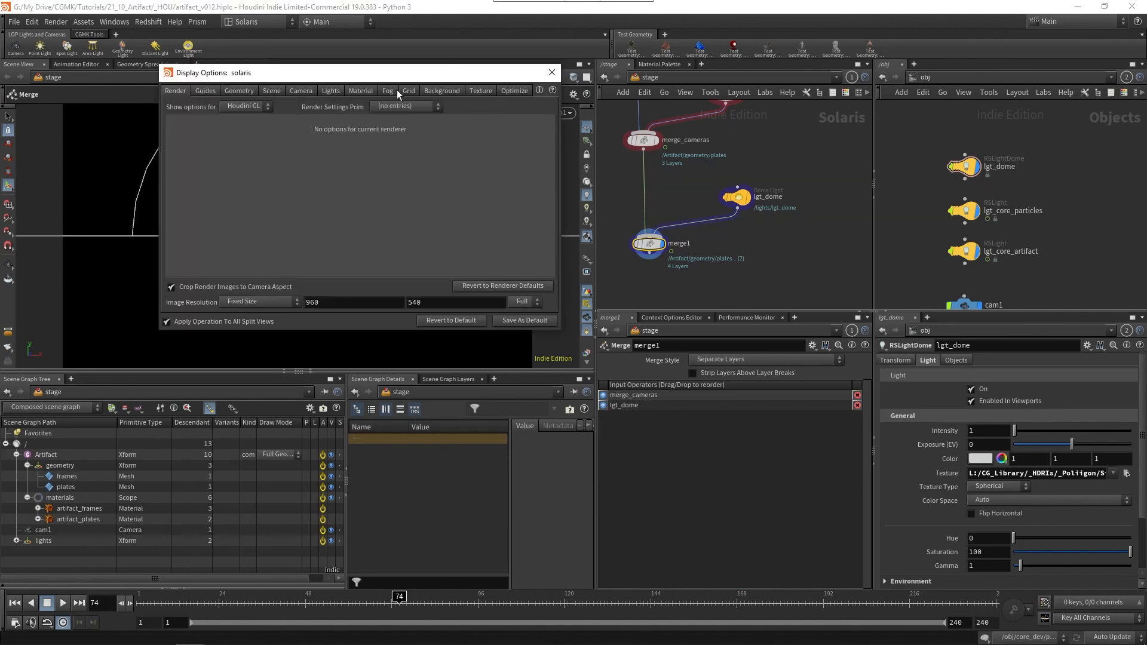
{"action": "left_click", "coordinate": [442, 91]}
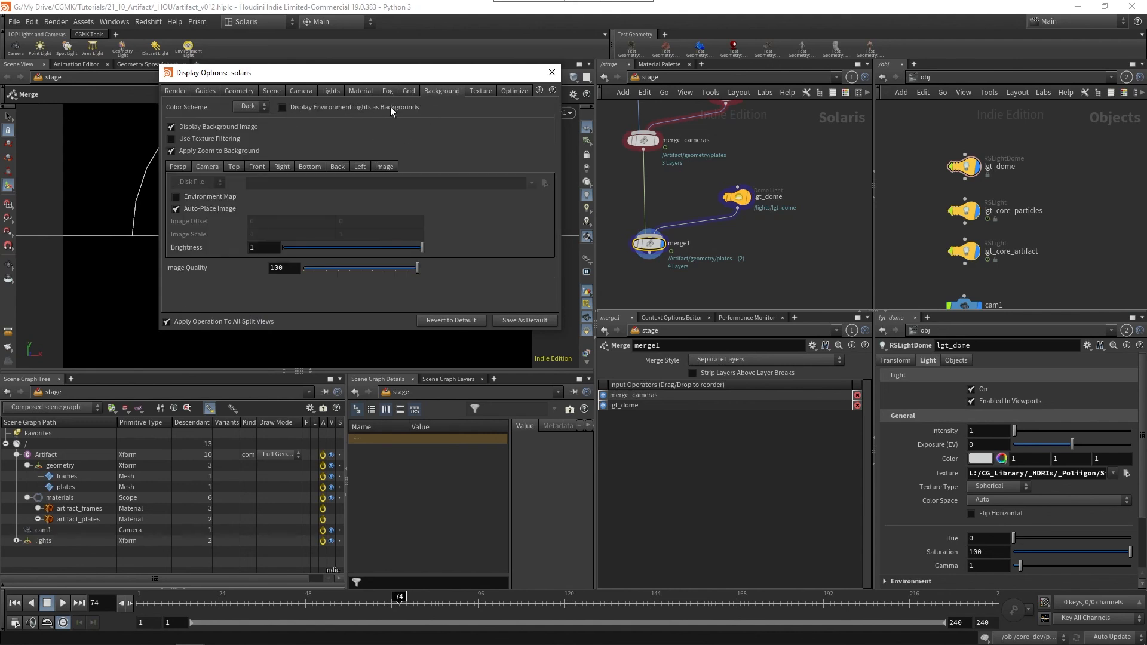
{"action": "left_click", "coordinate": [391, 108]}
{"action": "left_click_drag", "start_coordinate": [436, 63], "coordinate": [422, 107]}
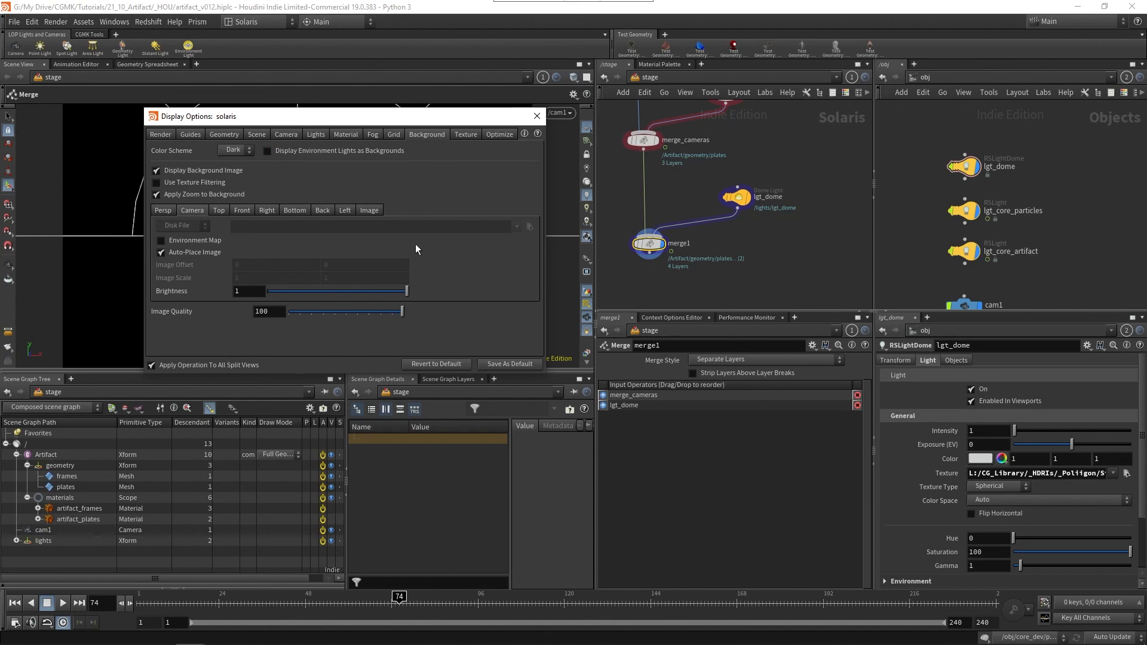
{"action": "left_click", "coordinate": [536, 115]}
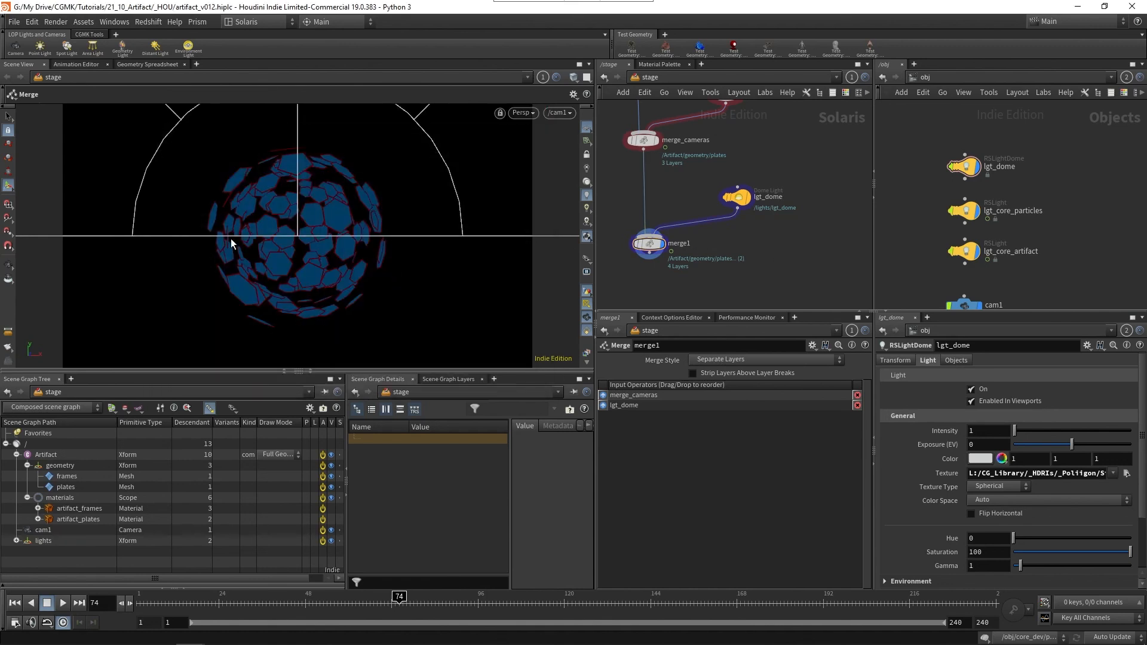
- Switch the viewport renderer to Karma and set the Solaris dome light's intensity to 2
{"action": "left_click", "coordinate": [520, 113]}
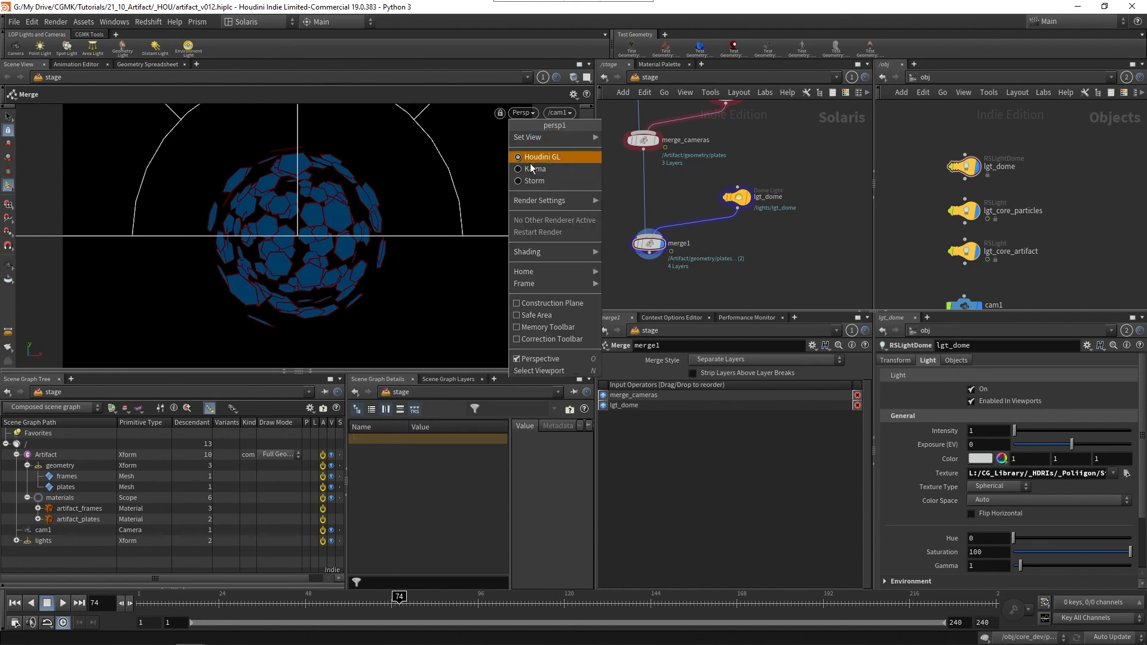
{"action": "left_click", "coordinate": [533, 169]}
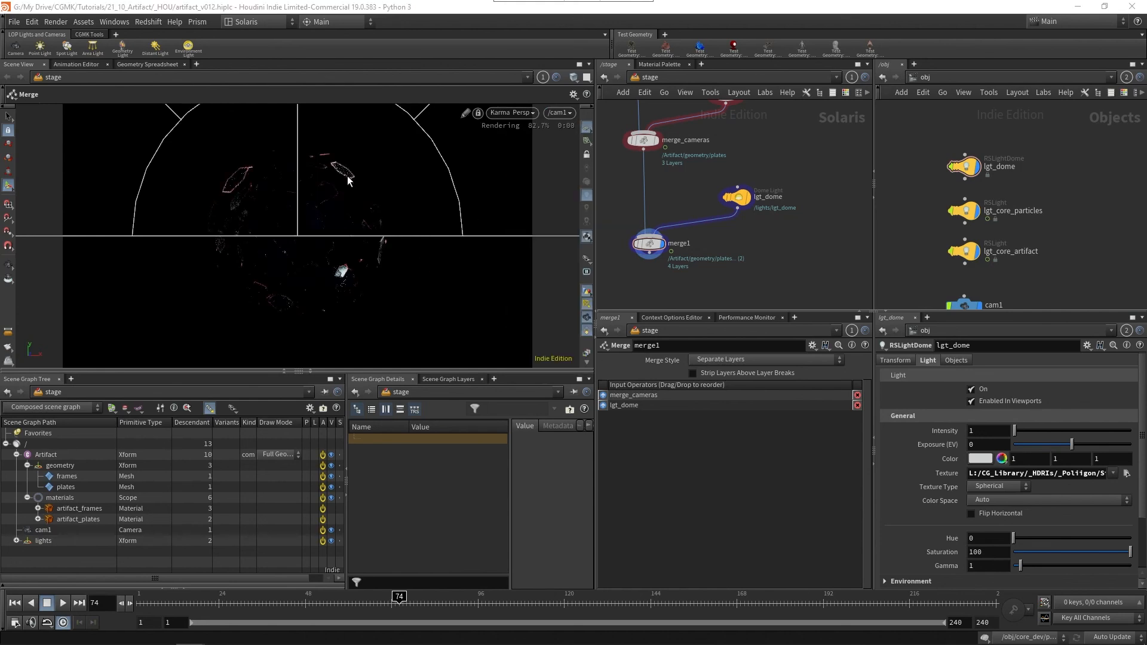
{"action": "left_click", "coordinate": [747, 198]}
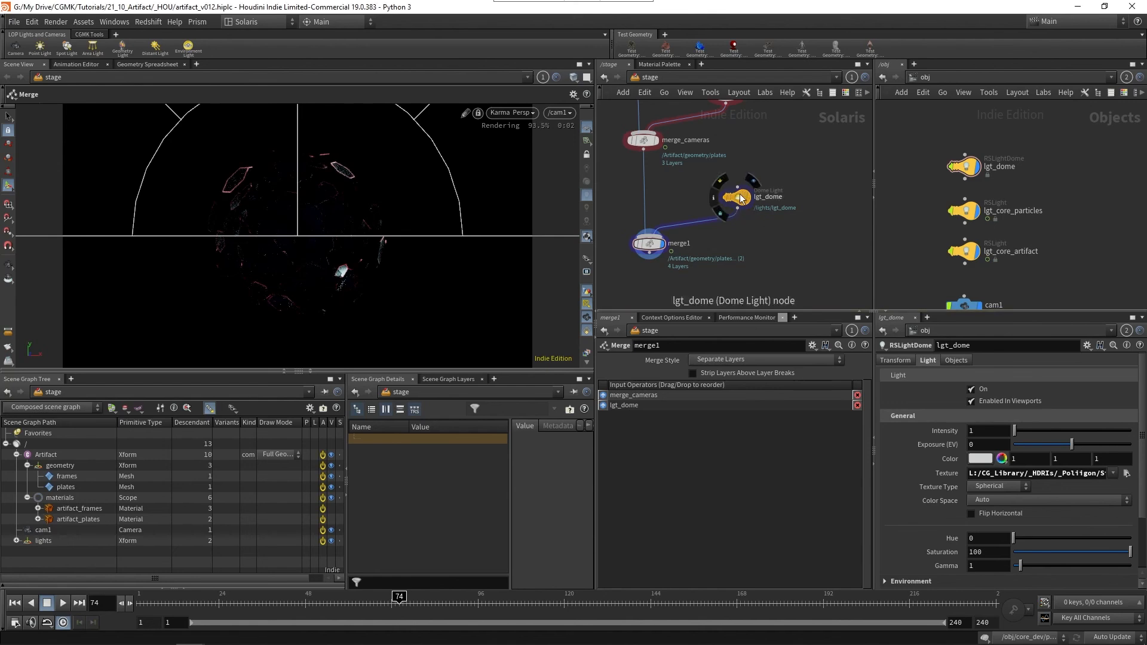
{"action": "left_click_drag", "start_coordinate": [705, 418], "coordinate": [655, 419]}
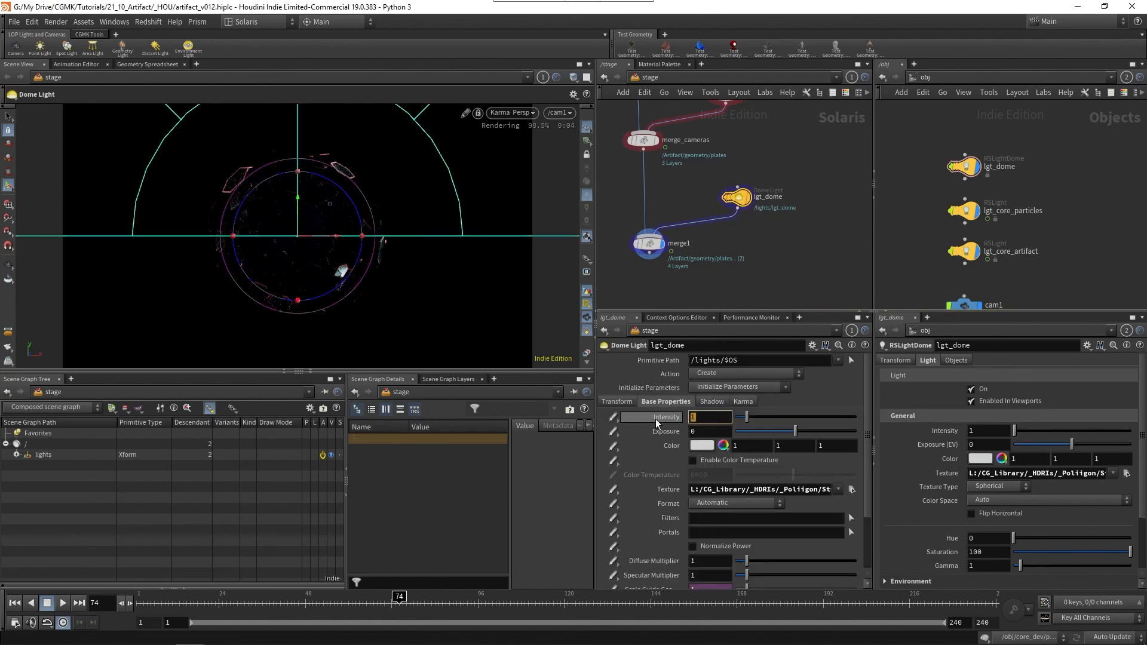
{"action": "type", "text": "2"}
{"action": "key", "text": "Return"}
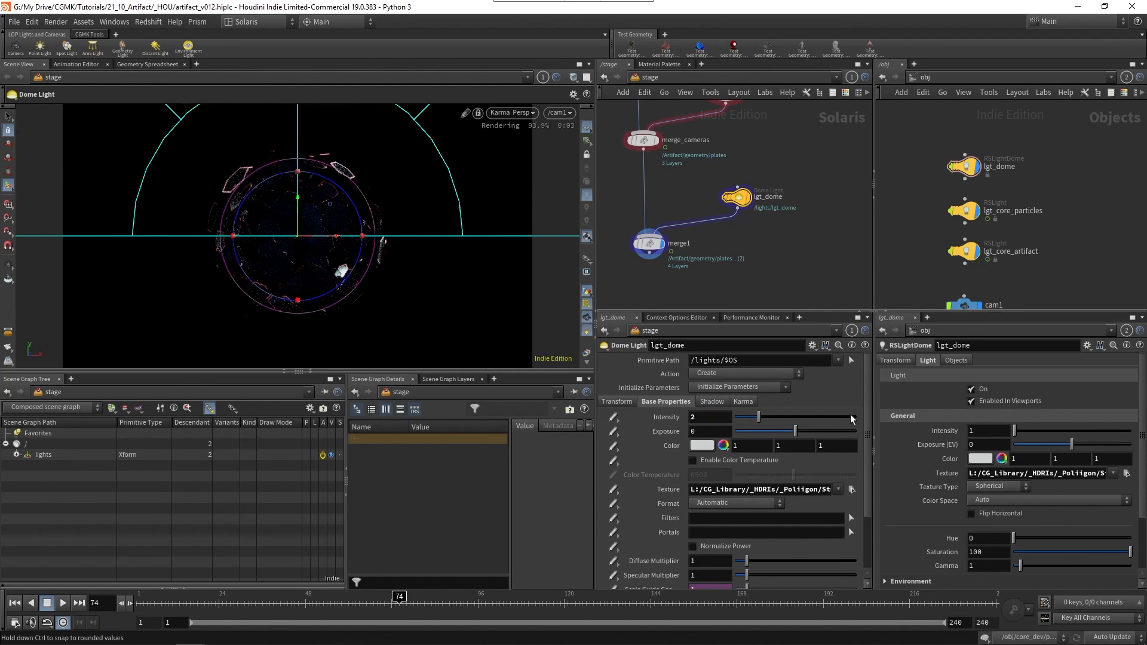
- Set the dome light's specular multiplier to 0.2 and its intensity to 4
{"action": "scroll", "coordinate": [869, 442], "scroll_direction": "down", "scroll_amount": 3}
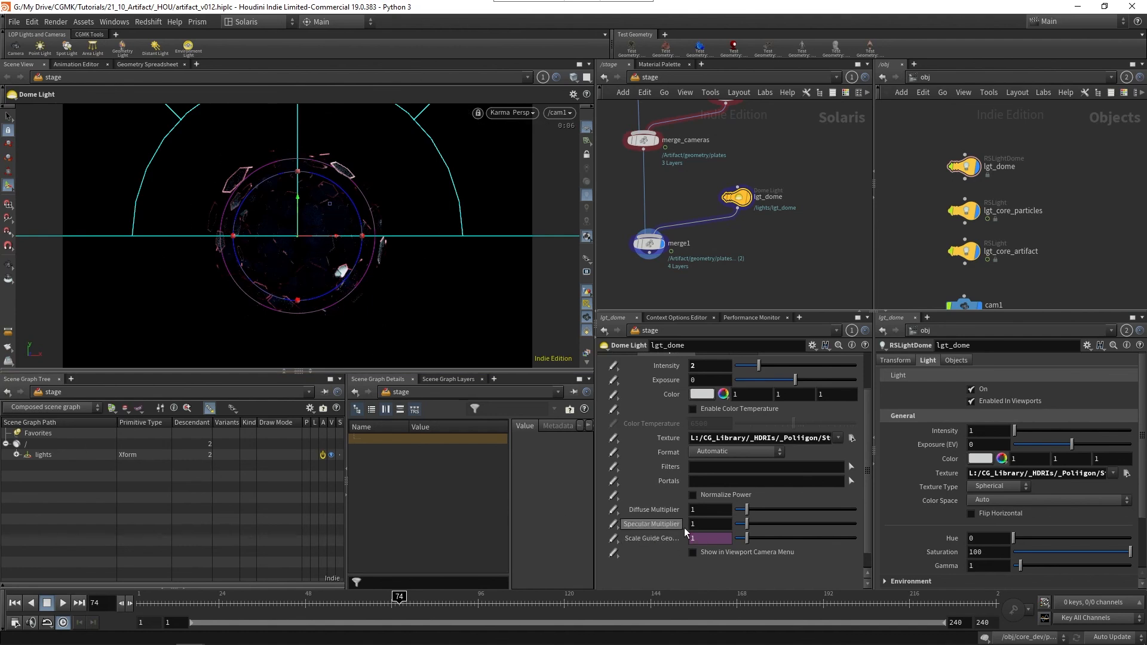
{"action": "left_click", "coordinate": [698, 524]}
{"action": "type", "text": "0.2"}
{"action": "key", "text": "Return"}
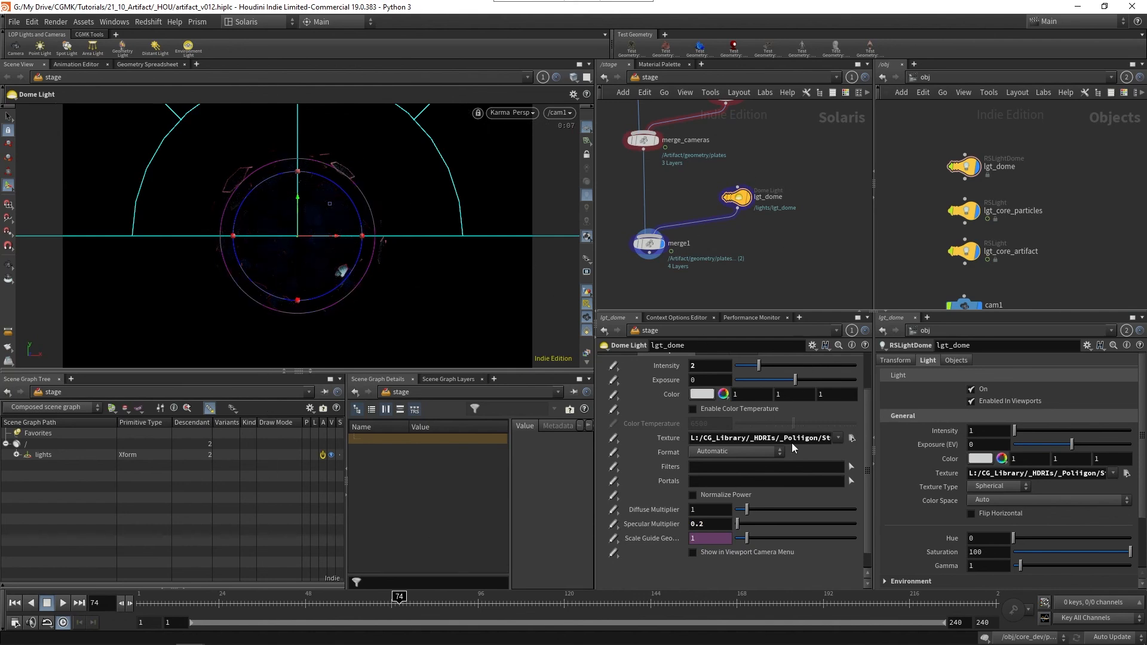
{"action": "left_click_drag", "start_coordinate": [698, 366], "coordinate": [670, 367]}
{"action": "type", "text": "4"}
{"action": "key", "text": "Return"}
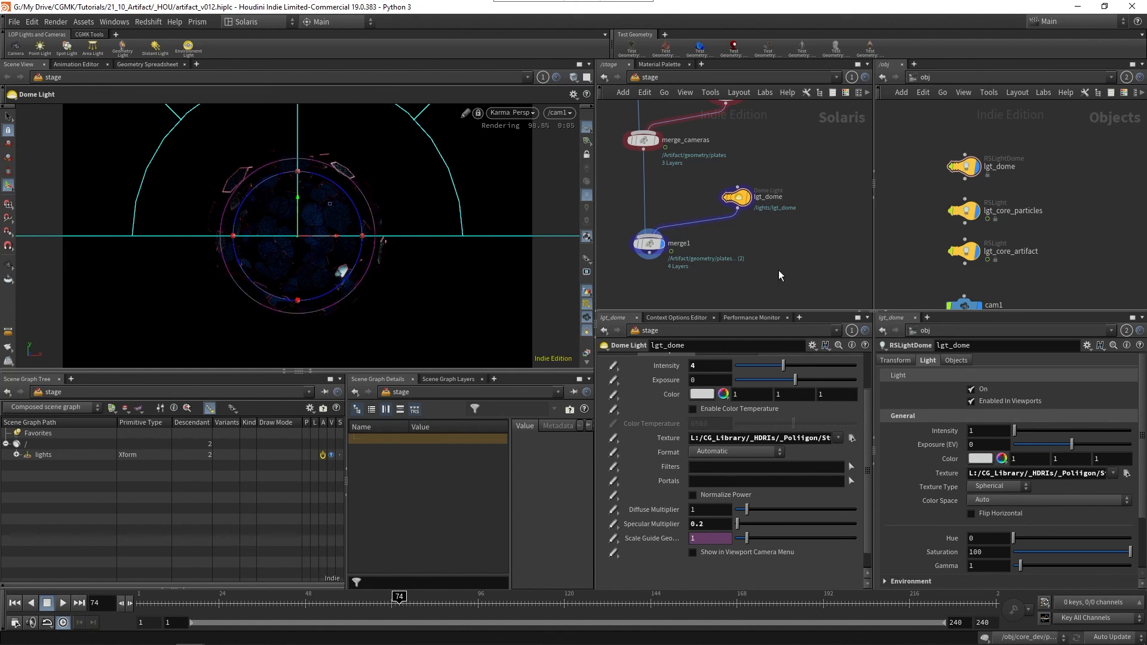
{"action": "scroll", "coordinate": [779, 275], "scroll_direction": "down", "scroll_amount": 3}
{"action": "scroll", "coordinate": [786, 275], "scroll_direction": "down", "scroll_amount": 2}
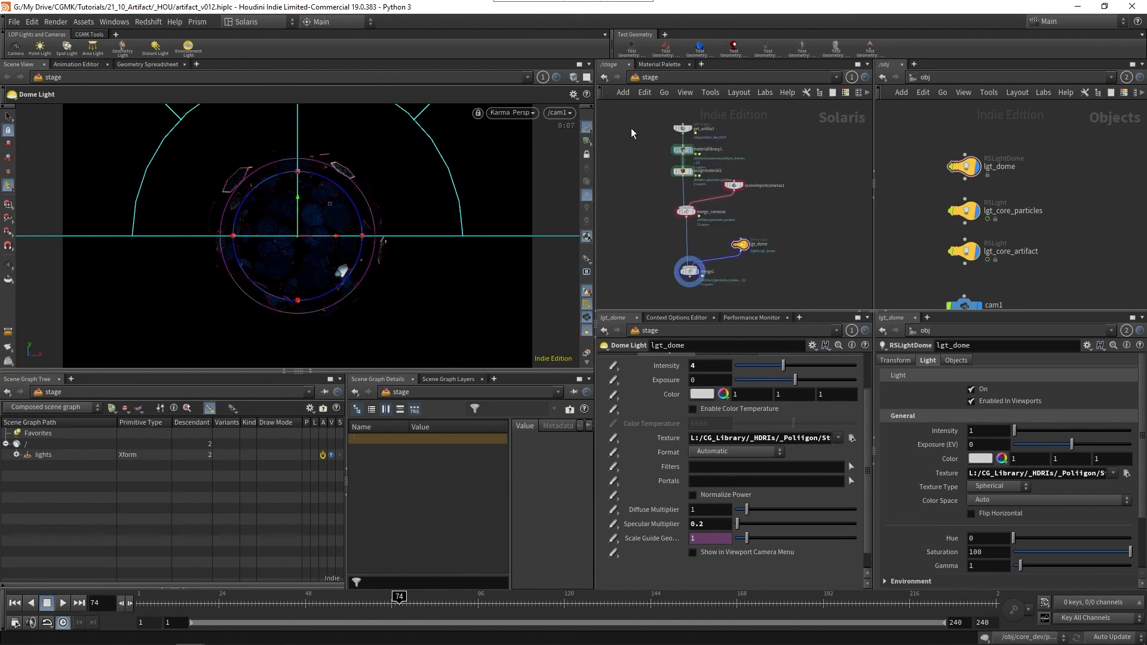
{"action": "scroll", "coordinate": [786, 273], "scroll_direction": "up", "scroll_amount": 2}
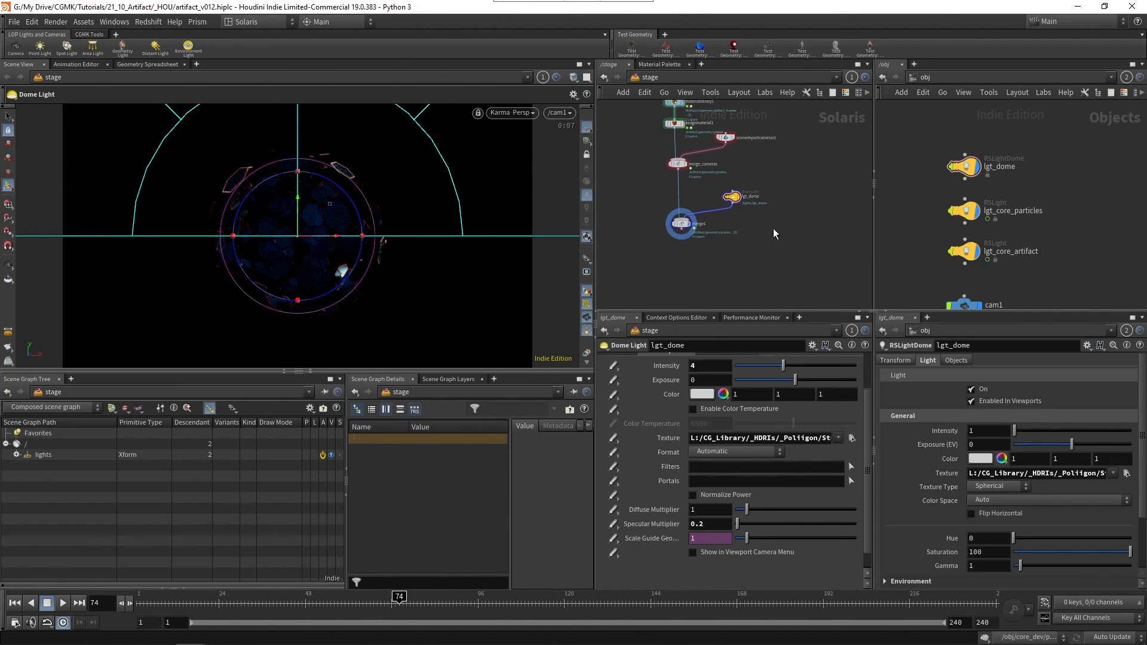